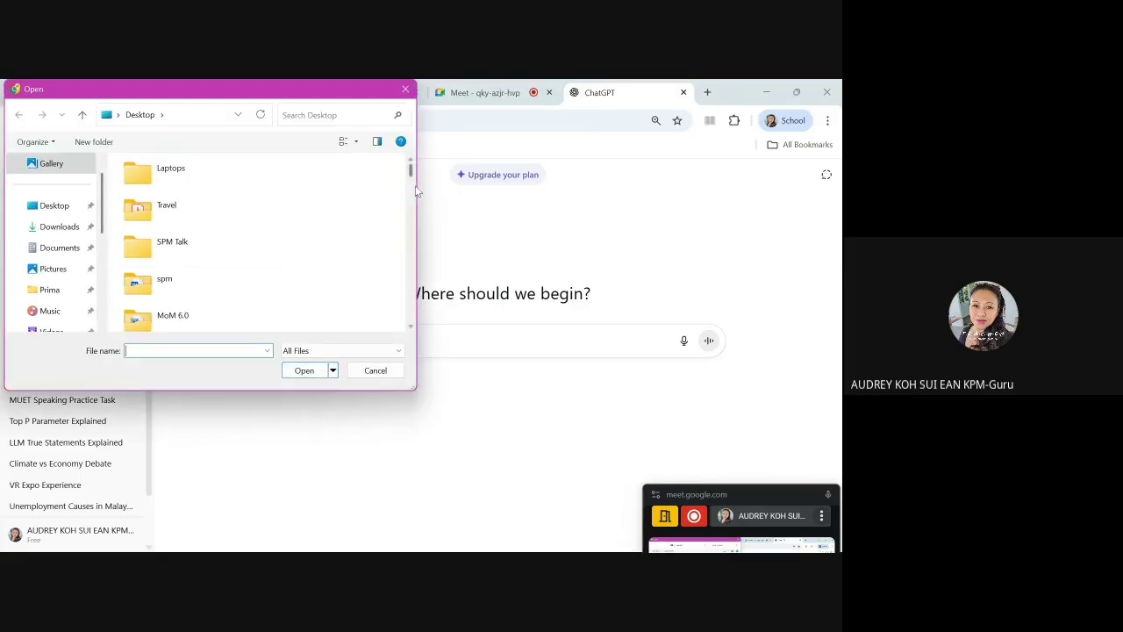
Step: Attach the image "session 1 2021 T1 email" from the Desktop and send it with the prompt "transcribe"
drag(412, 173, 410, 328)
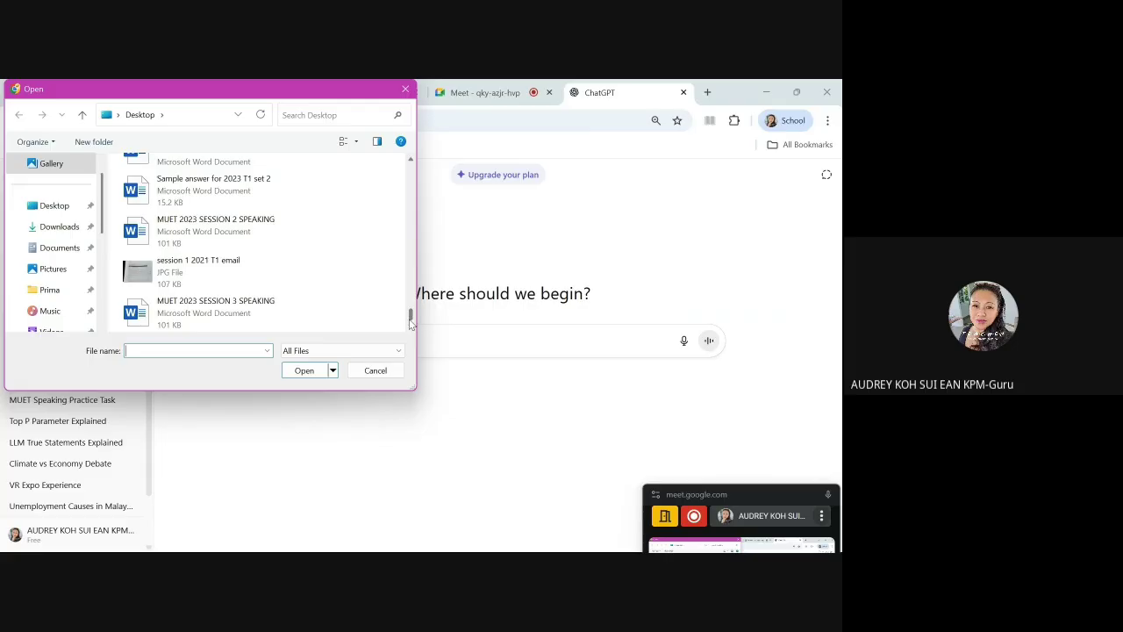
click(201, 270)
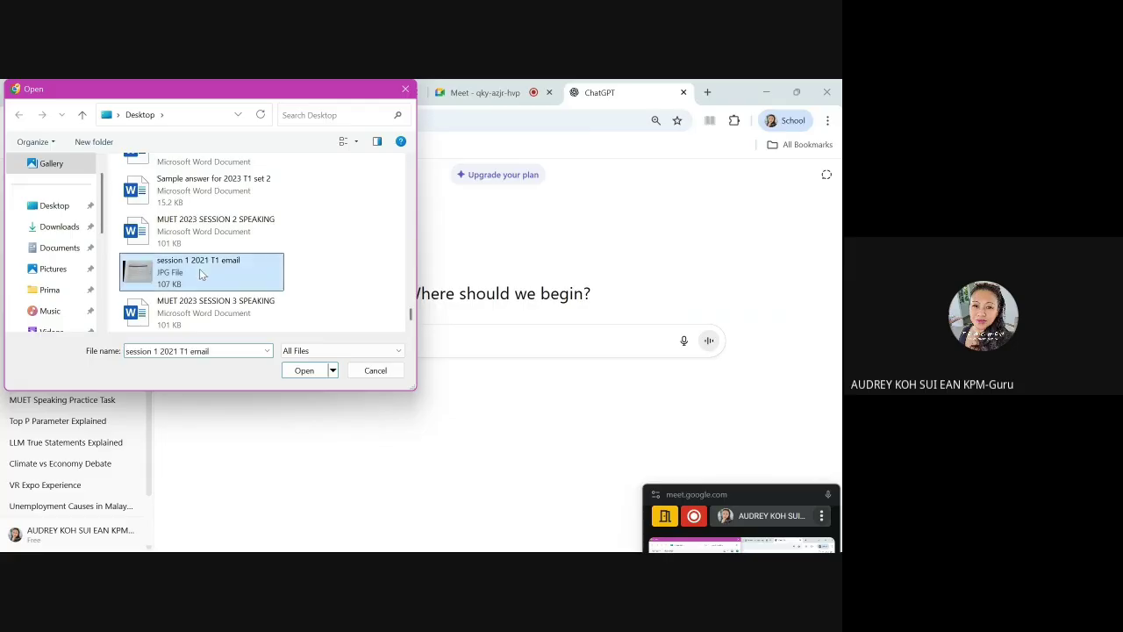
click(304, 370)
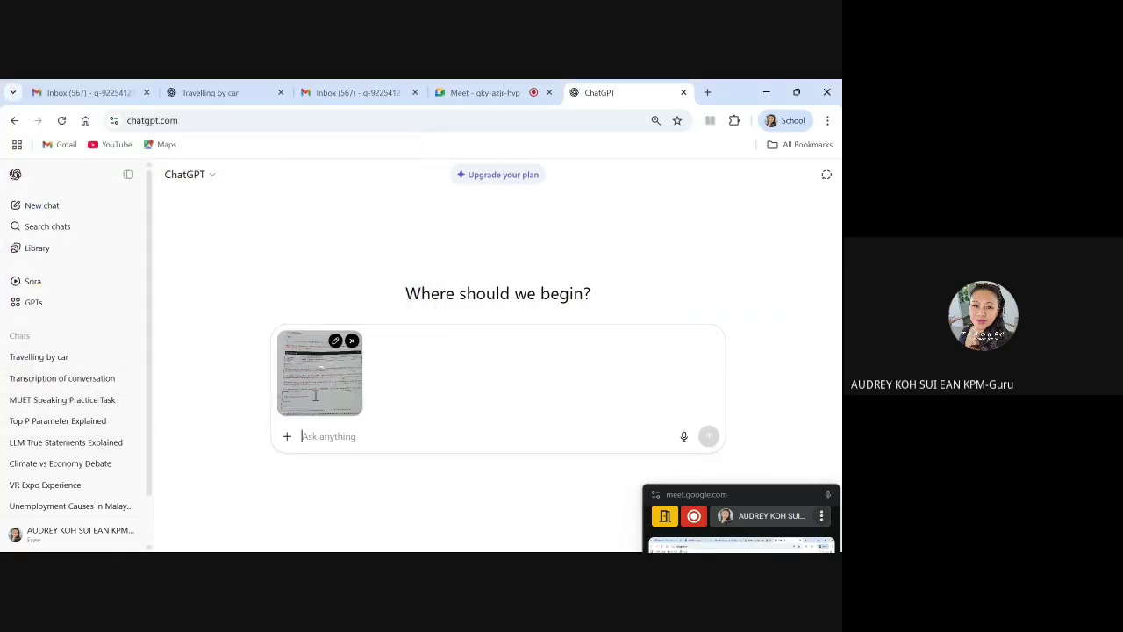
text(trans)
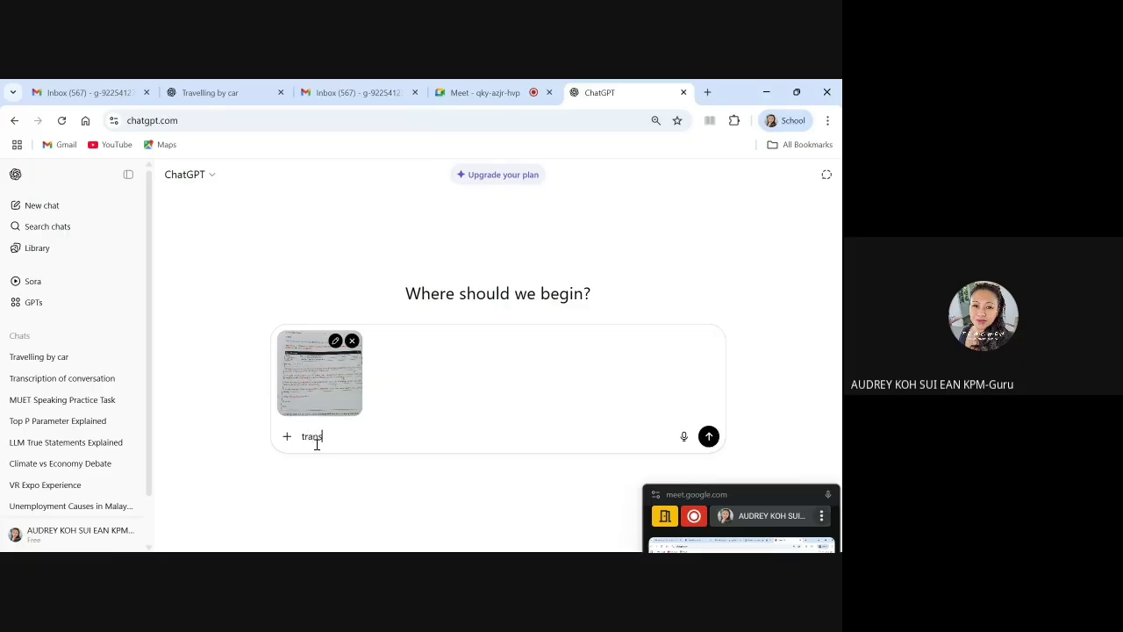
text(cribe)
key(Return)
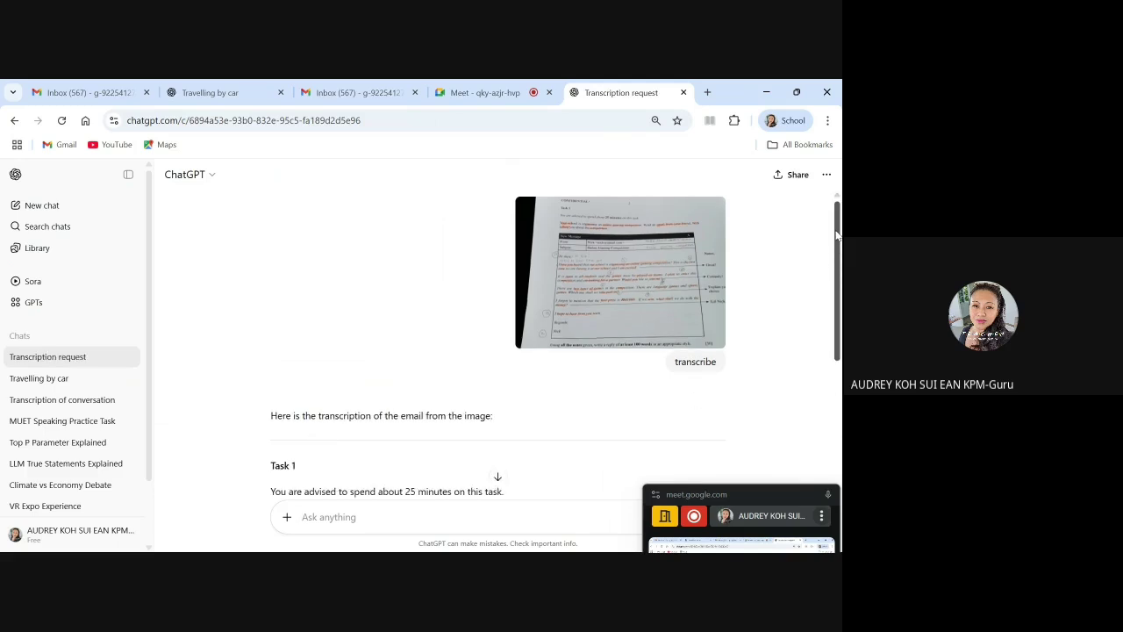
Step: Read through the transcribed email and send the prompt "reply to this email."
drag(836, 245, 841, 400)
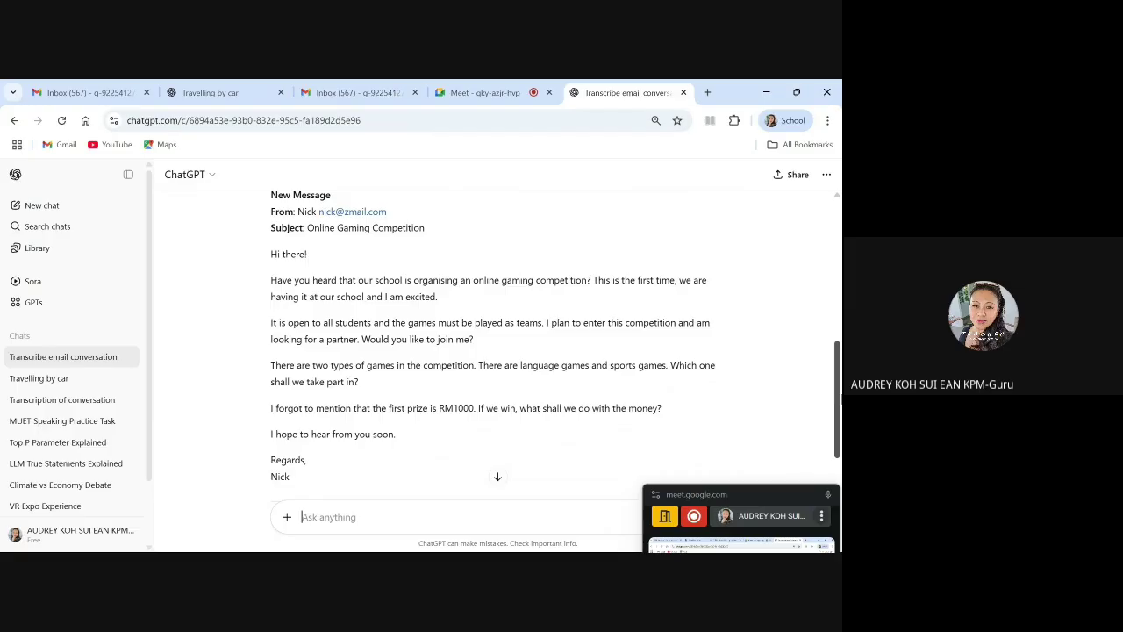
mouse_move(841, 400)
mouse_down()
mouse_move(840, 352)
mouse_move(841, 394)
mouse_up()
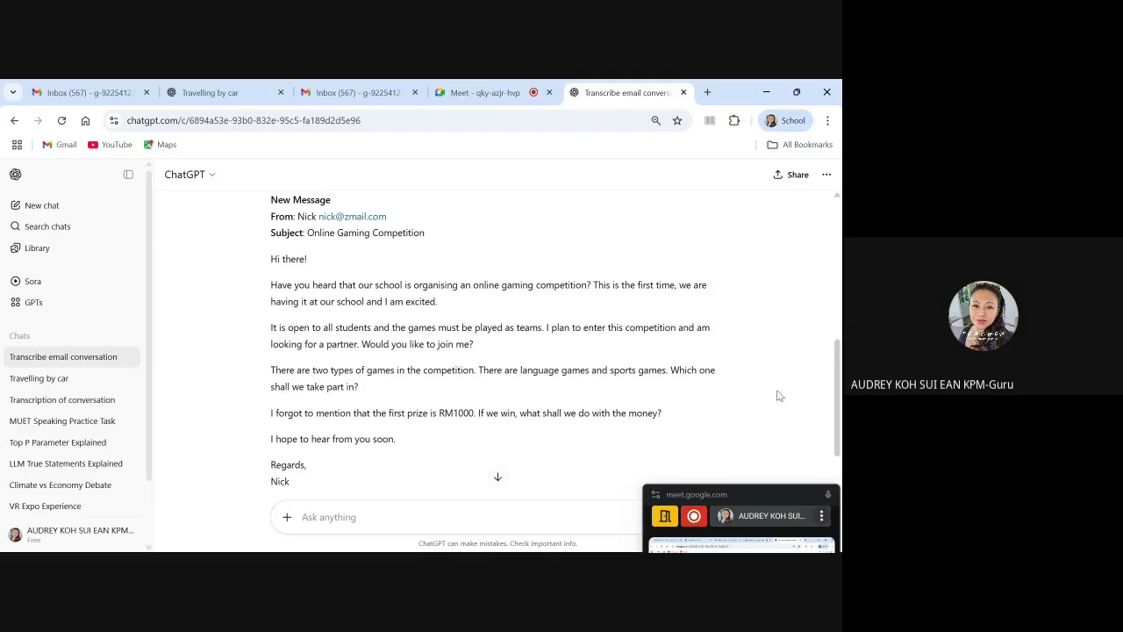
mouse_move(838, 367)
mouse_down()
mouse_move(837, 403)
mouse_move(833, 372)
mouse_up()
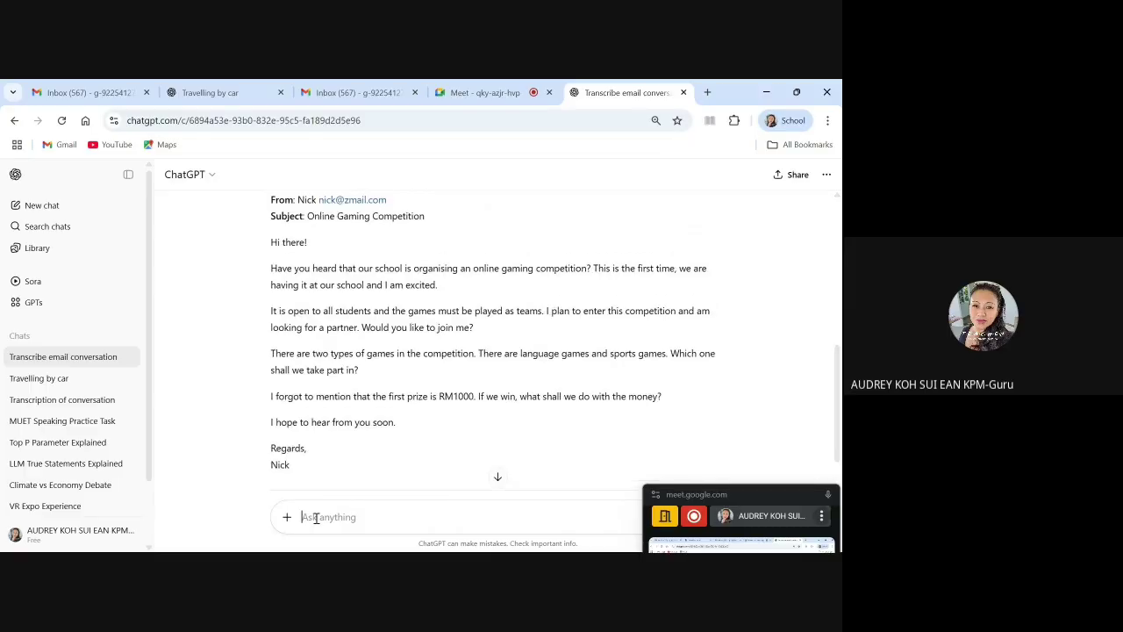
text(reply to this email.)
key(Return)
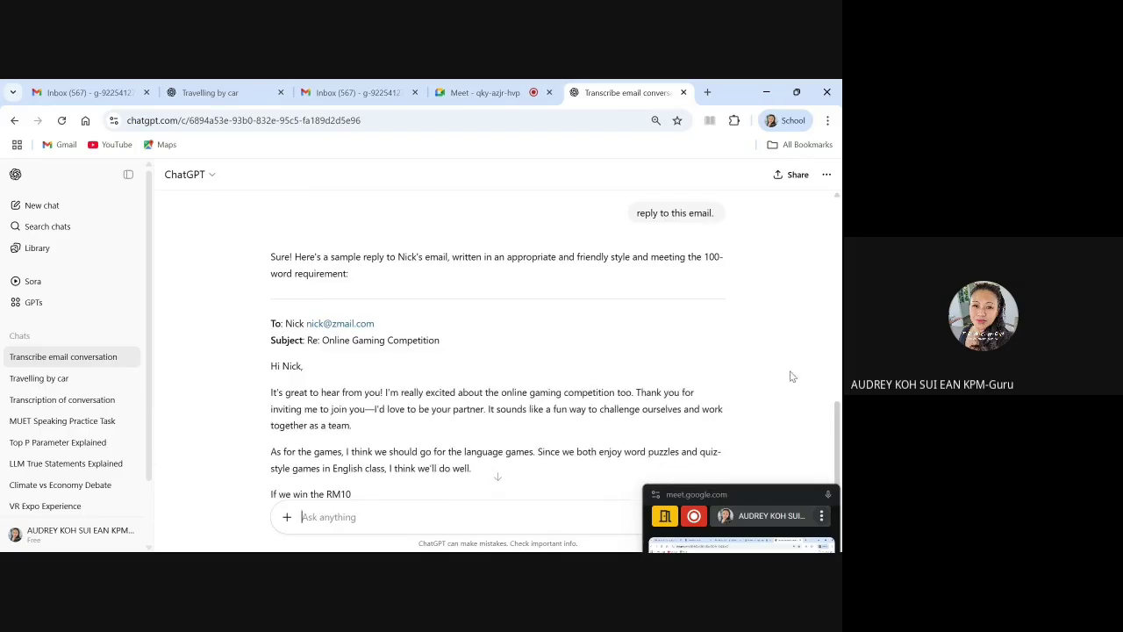
Step: Compare the generated reply with the transcribed email, highlighting the sentences on the school organising the competition and playing as teams
drag(837, 423, 839, 450)
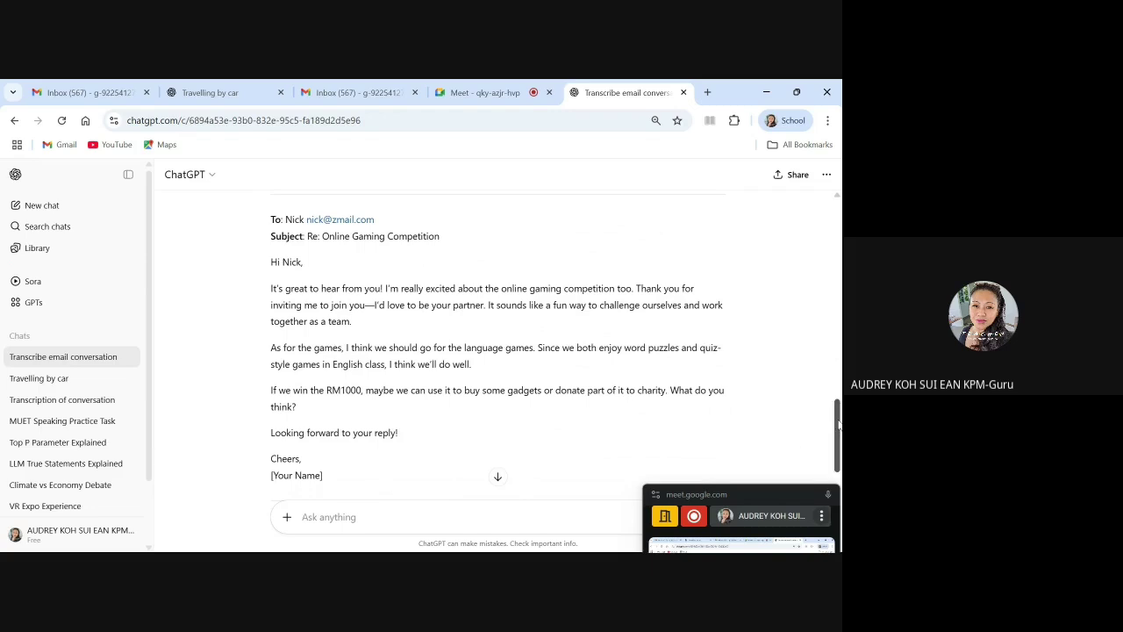
drag(839, 425, 831, 312)
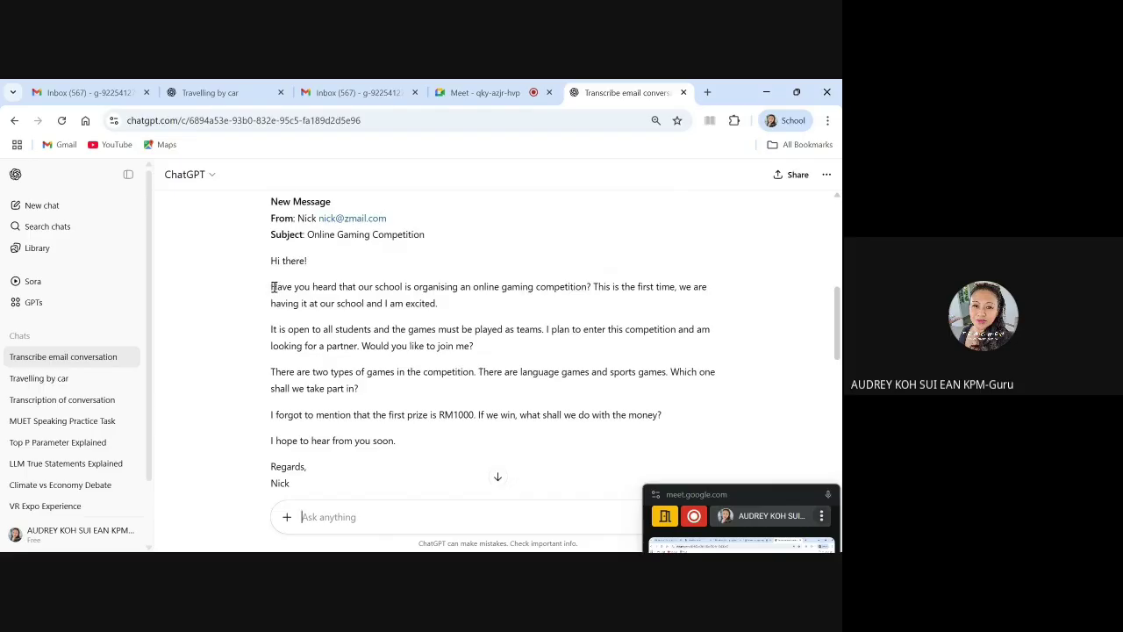
drag(272, 287, 593, 286)
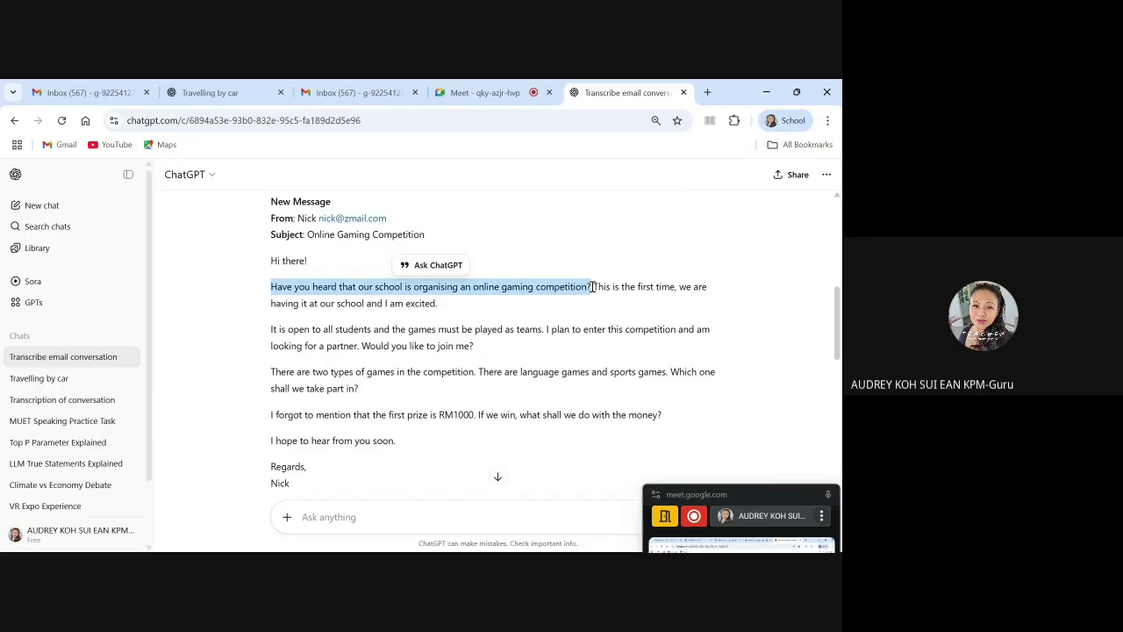
click(594, 287)
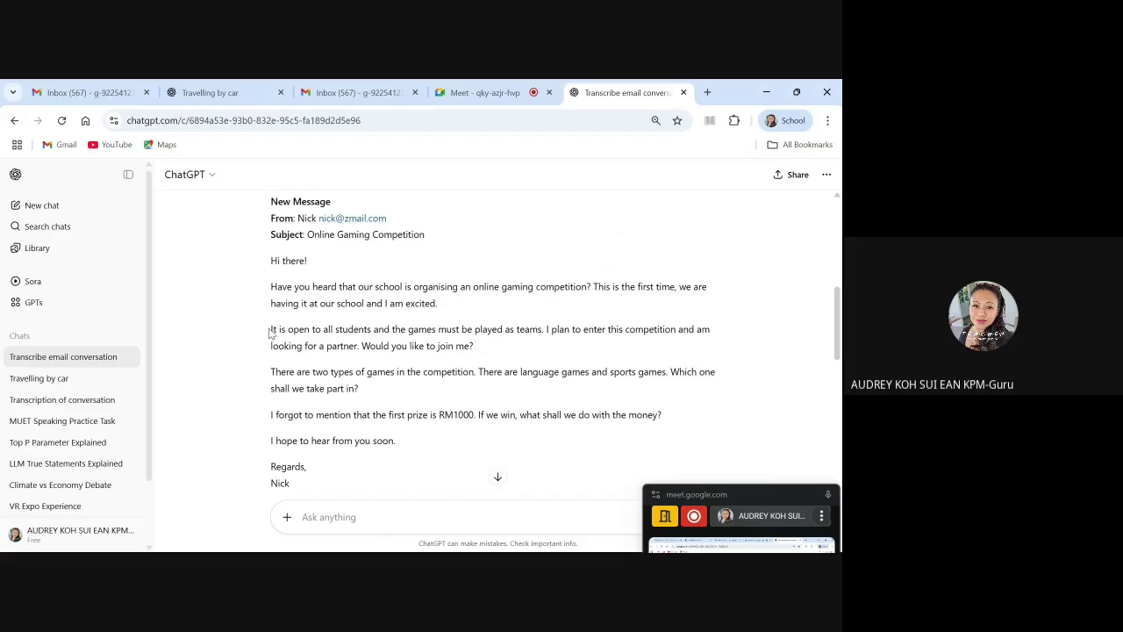
drag(271, 326, 545, 323)
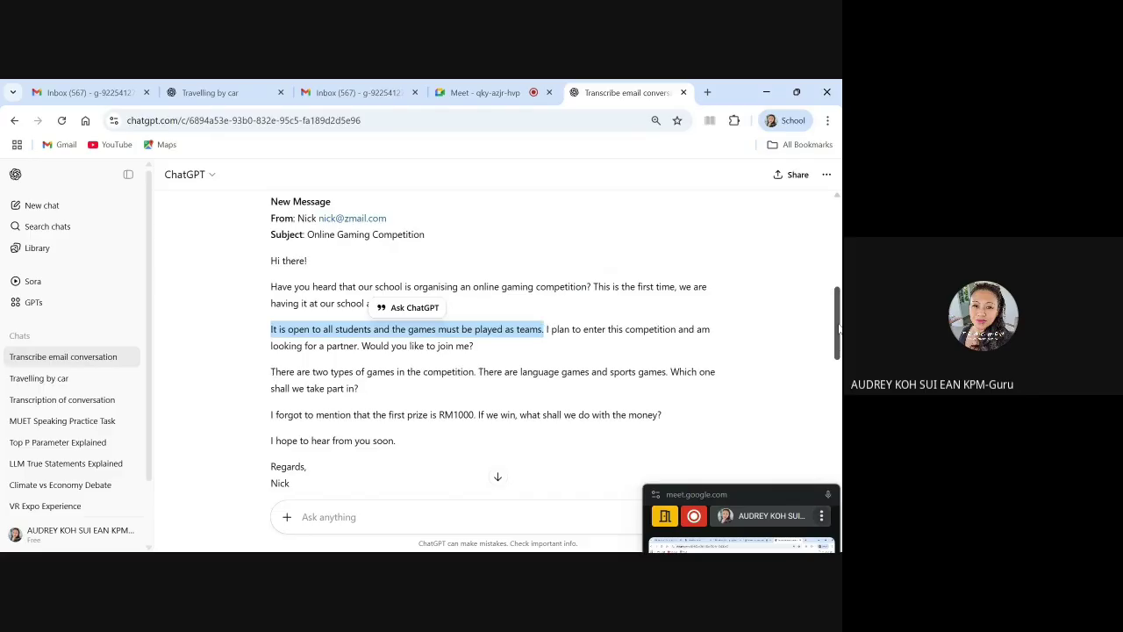
Step: View the uploaded exam page photo at full size, then close the enlarged view
drag(839, 329, 839, 245)
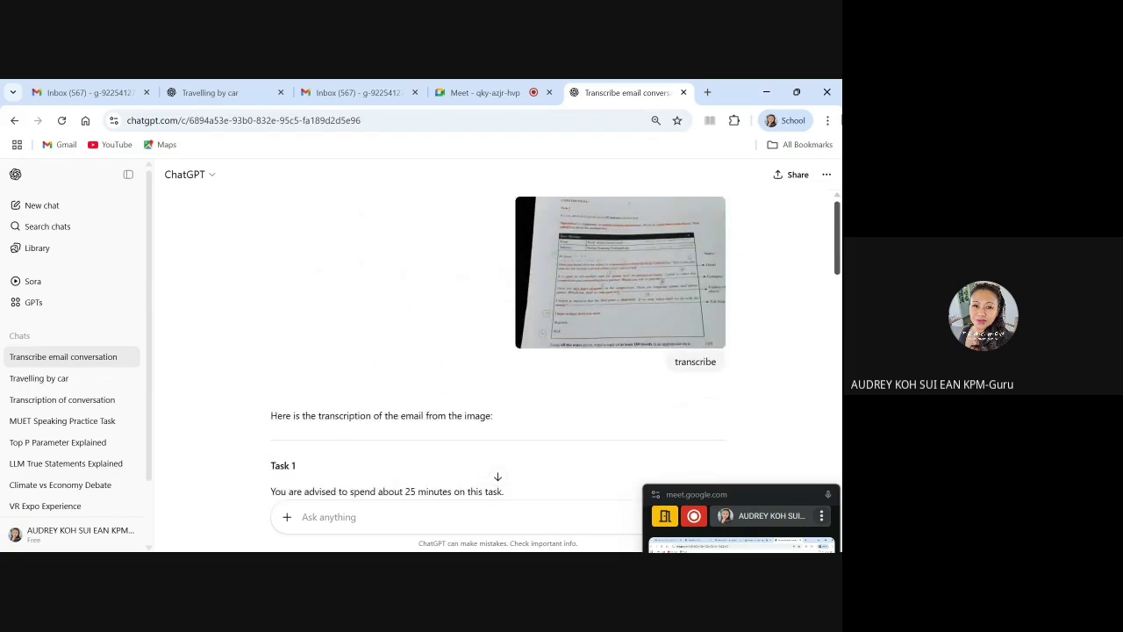
click(624, 280)
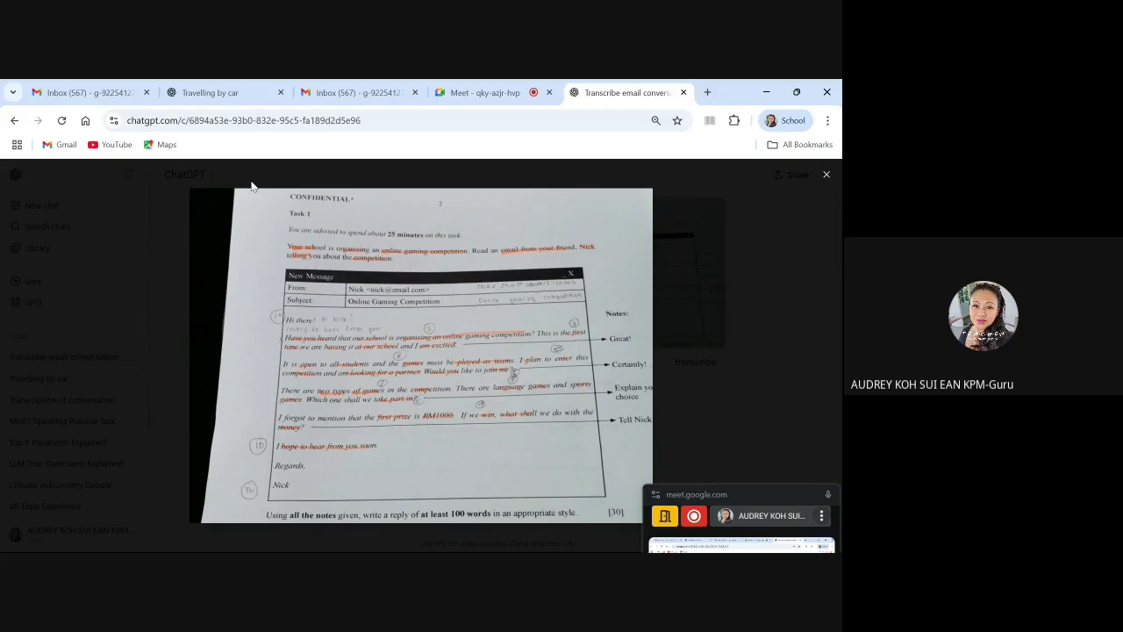
click(826, 179)
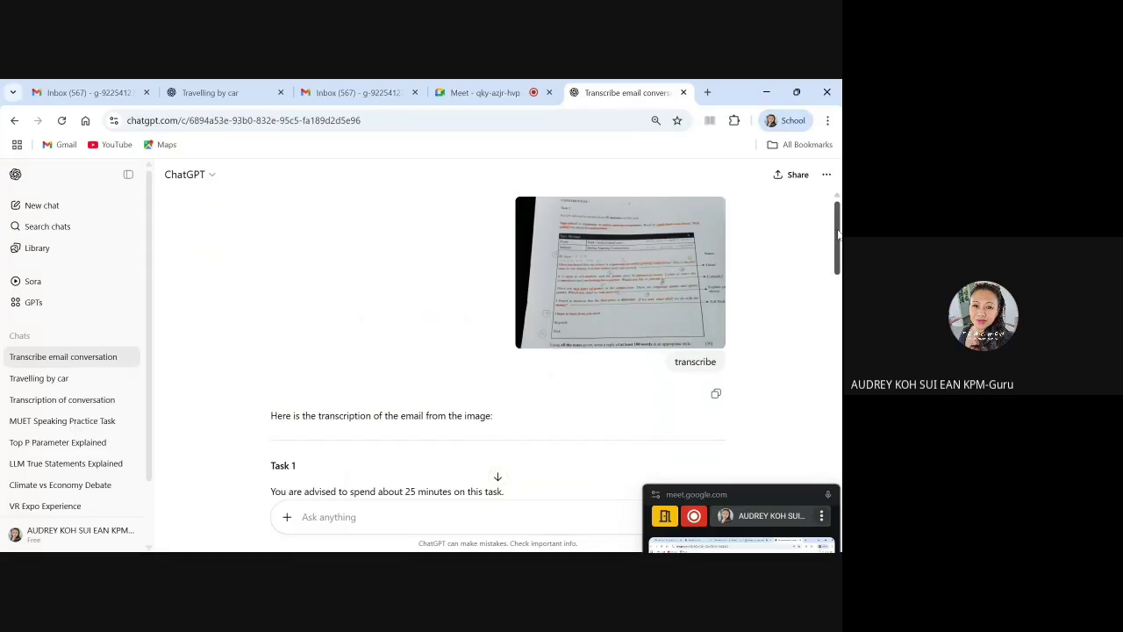
Step: Begin a new prompt with "for the MUET exam Band 5 response, respond to every single sentence in a natural way", moving the meeting window off the prompt
drag(839, 237, 840, 479)
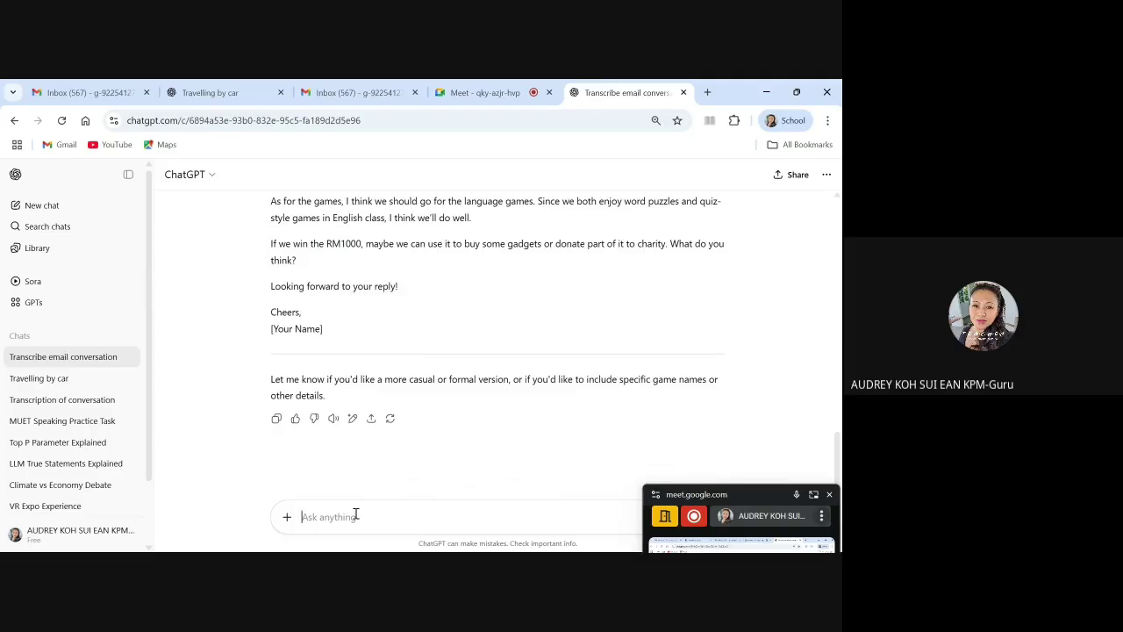
text(fo)
text(r the MUET)
text( exa)
text(m Br)
text(nd 5 resp)
text(onse, add)
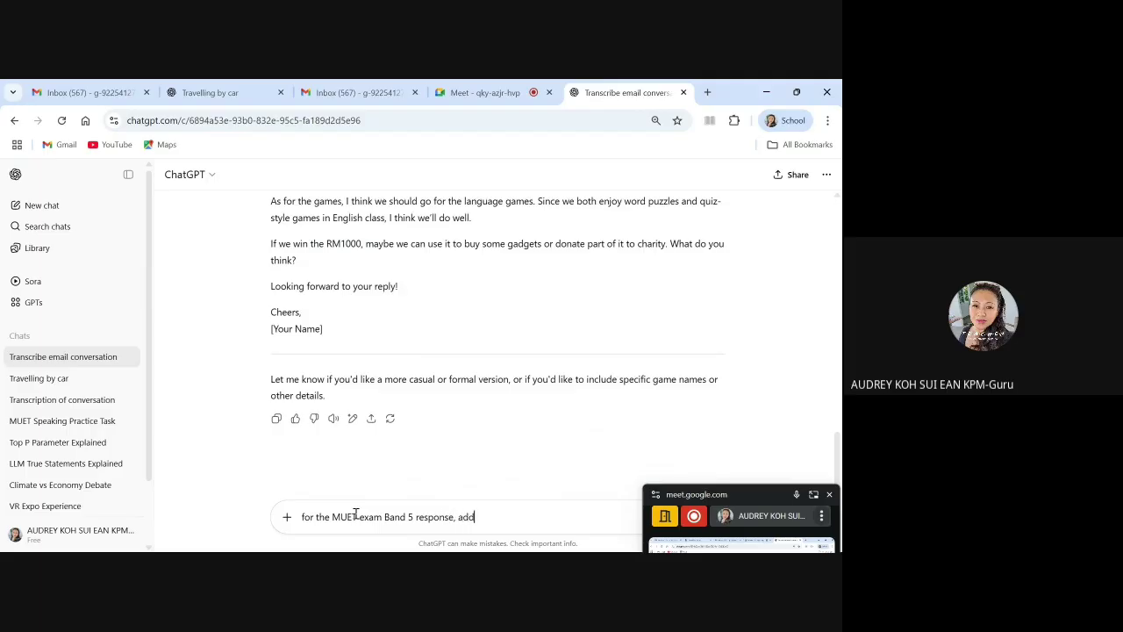
key(BackSpace)
key(BackSpace)
key(BackSpace)
text(respond to every single sente)
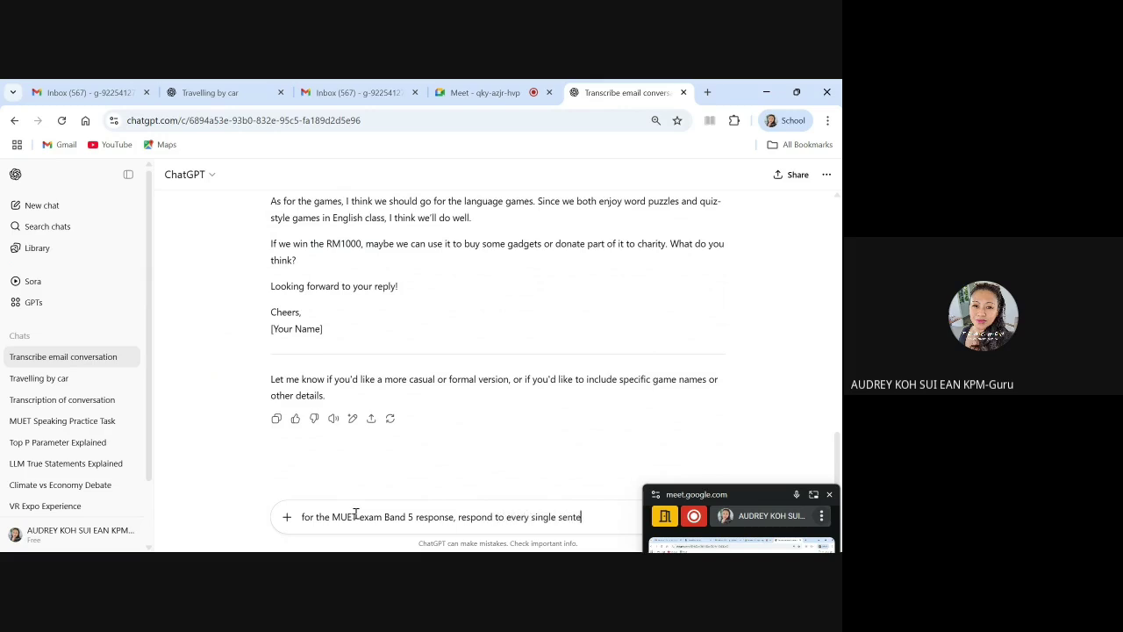
text(nce in a natural)
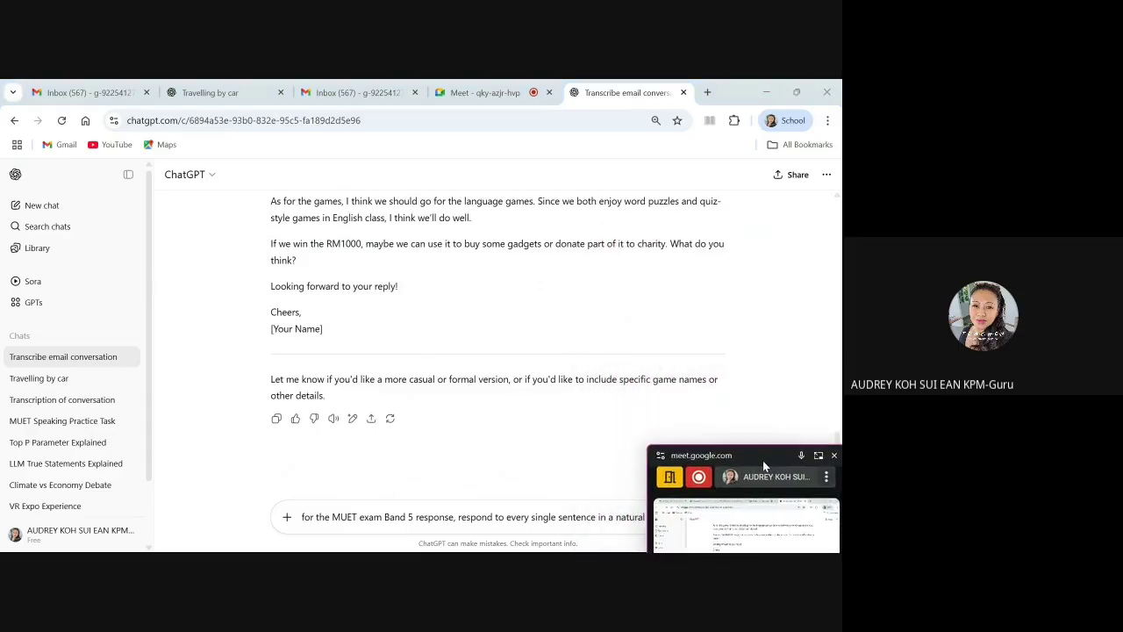
drag(763, 456, 155, 265)
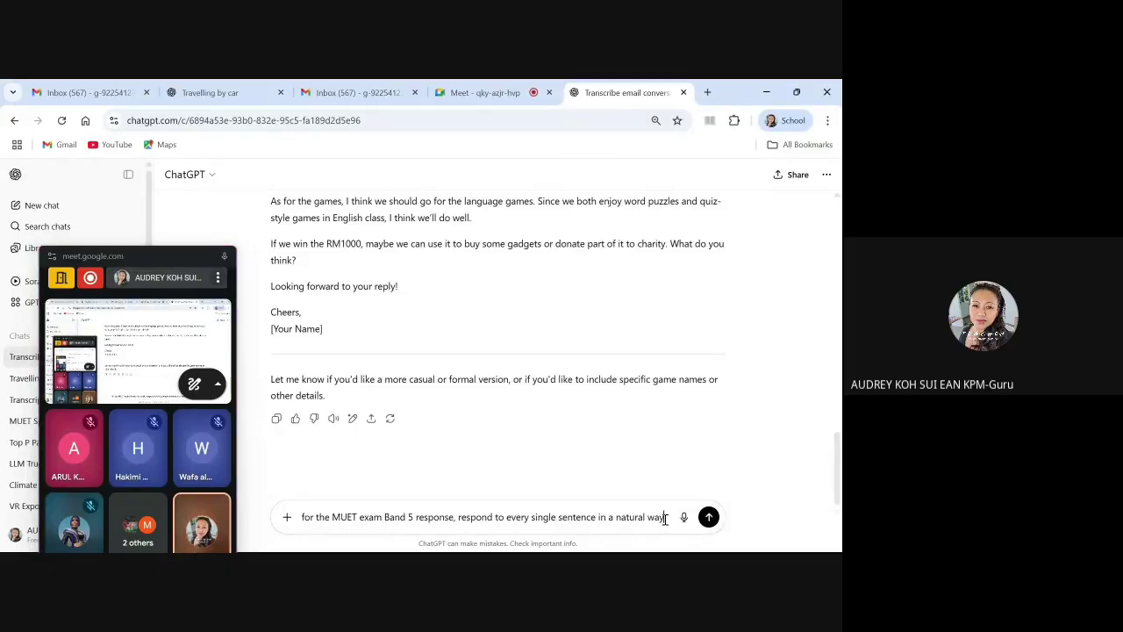
Step: Extend the prompt with "add a saying and some expressions anywhere in the reply and give clear examples." and send it
text(. ad)
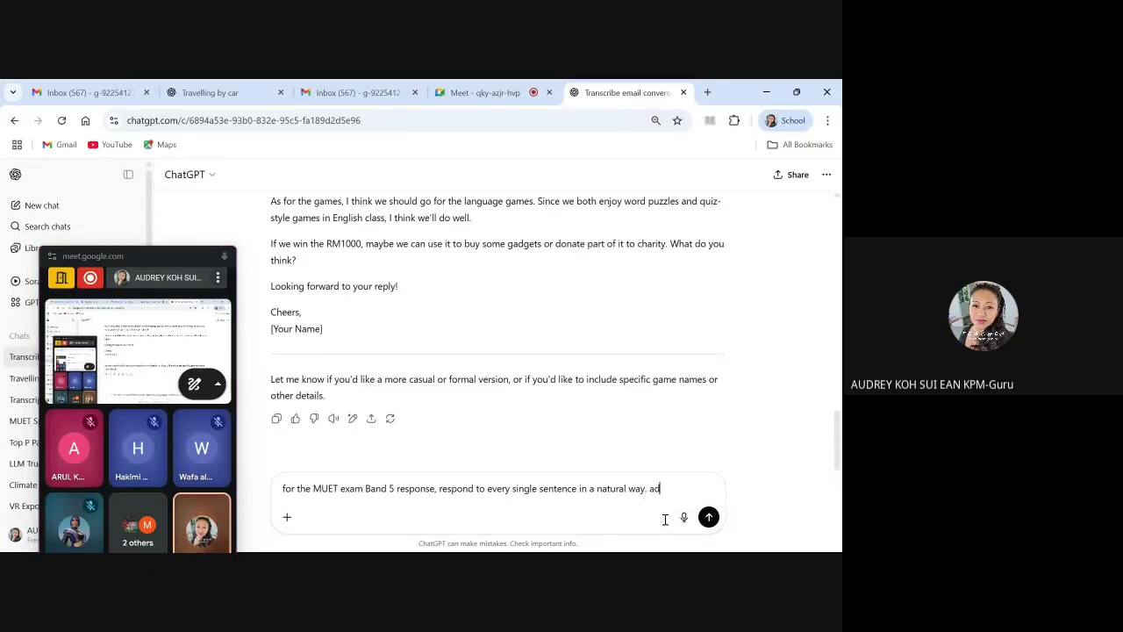
text(d a saying a)
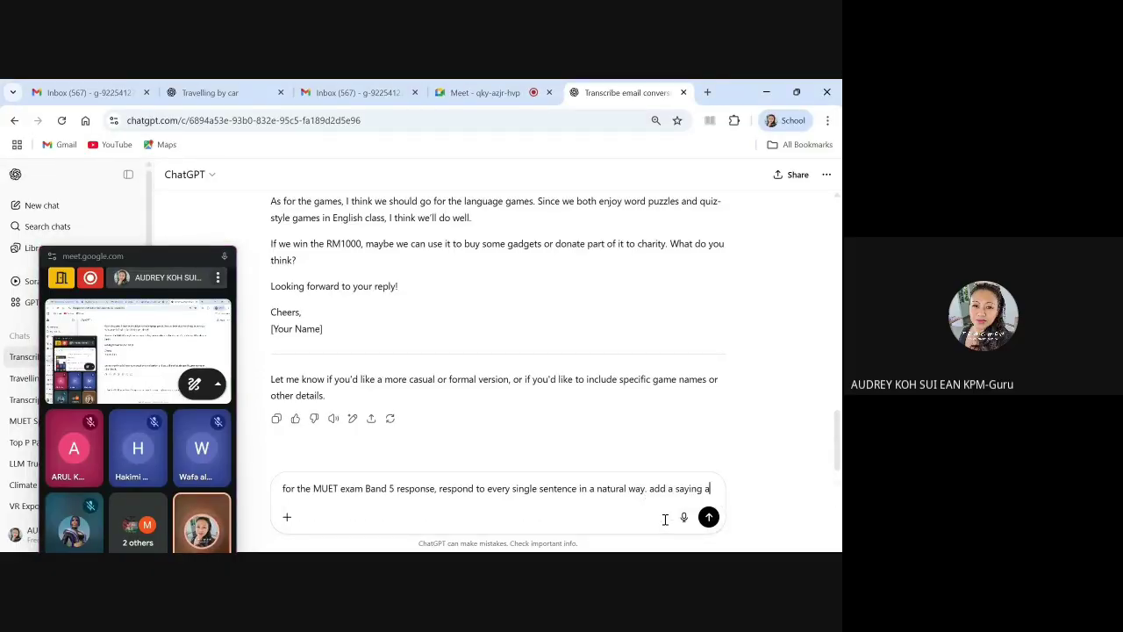
text(nd some )
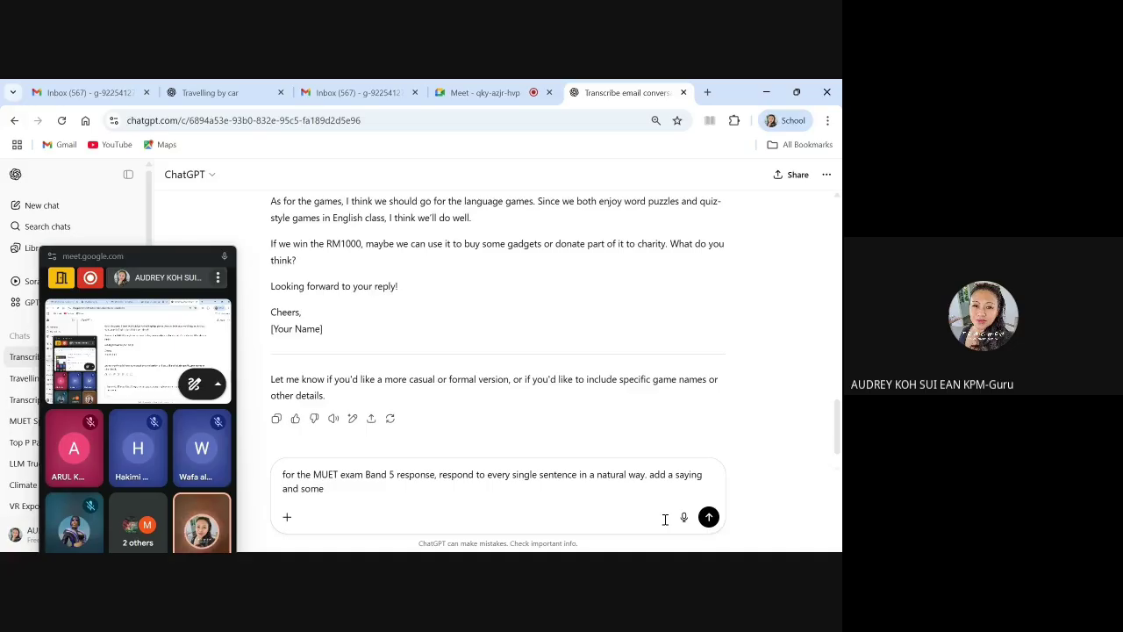
text(expressions)
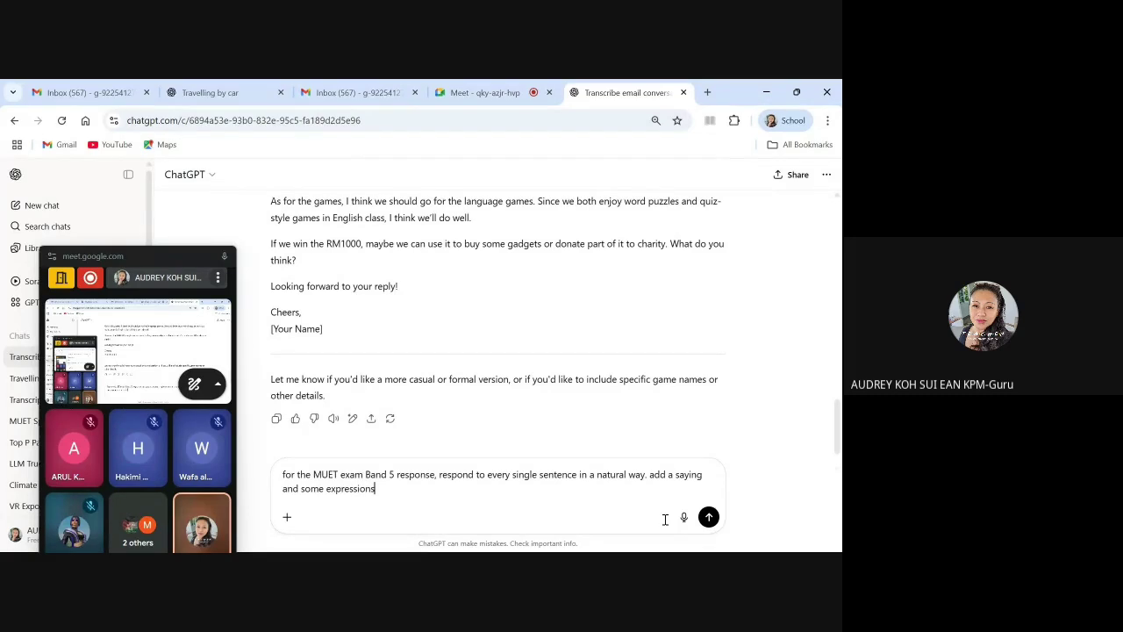
text( anywhere in the re)
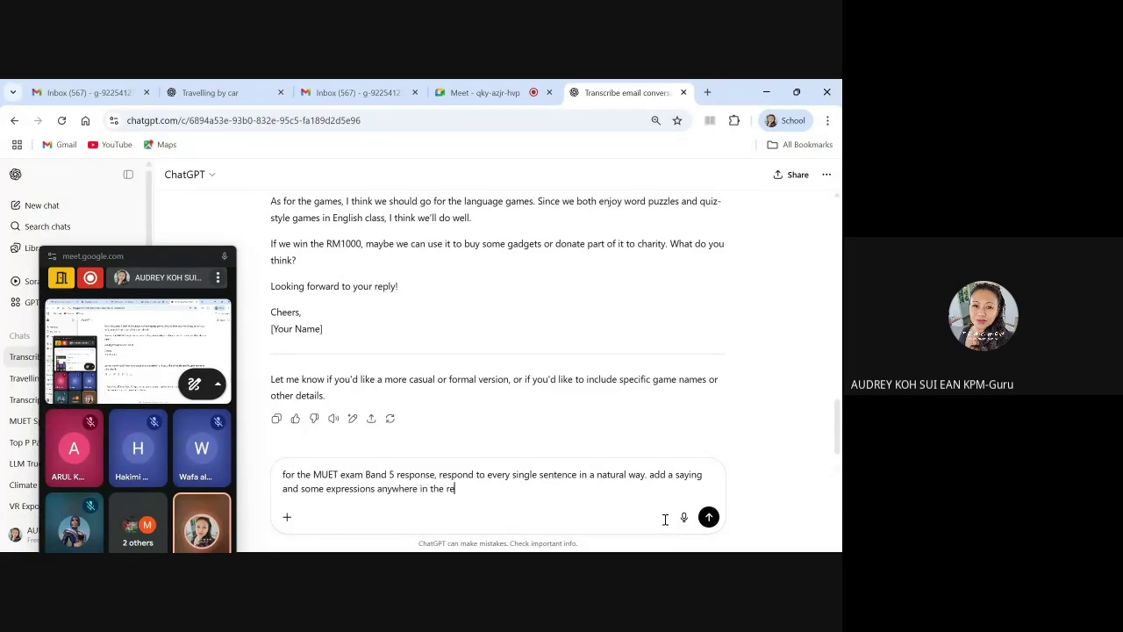
text(spo)
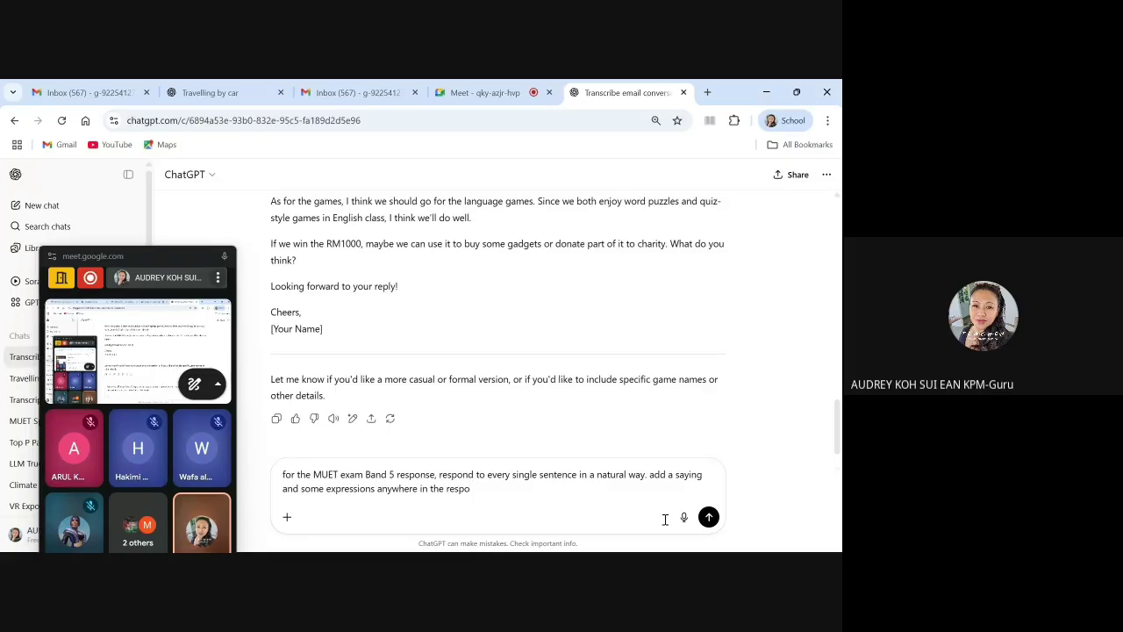
key(BackSpace)
key(BackSpace)
key(BackSpace)
text(pl)
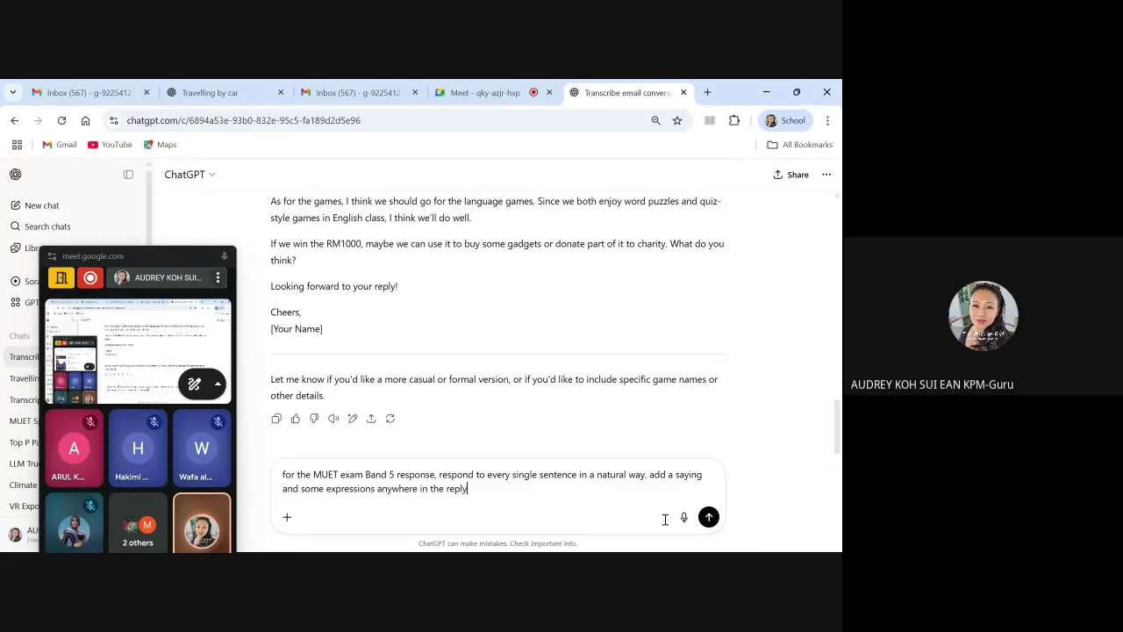
text(y )
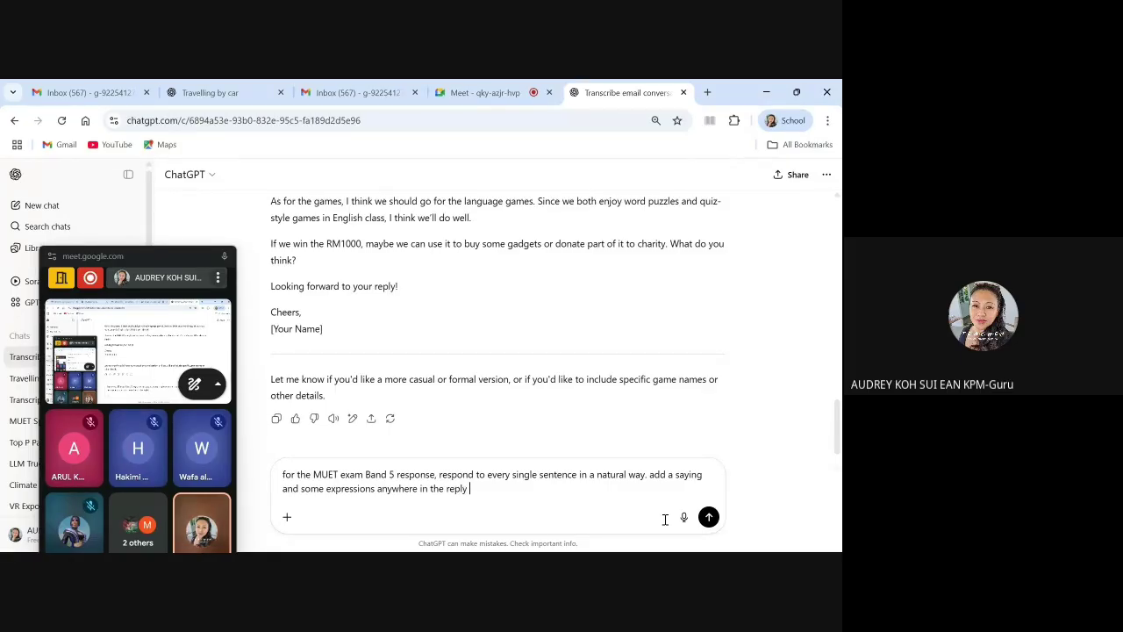
text(and g)
text(ive clear examples.)
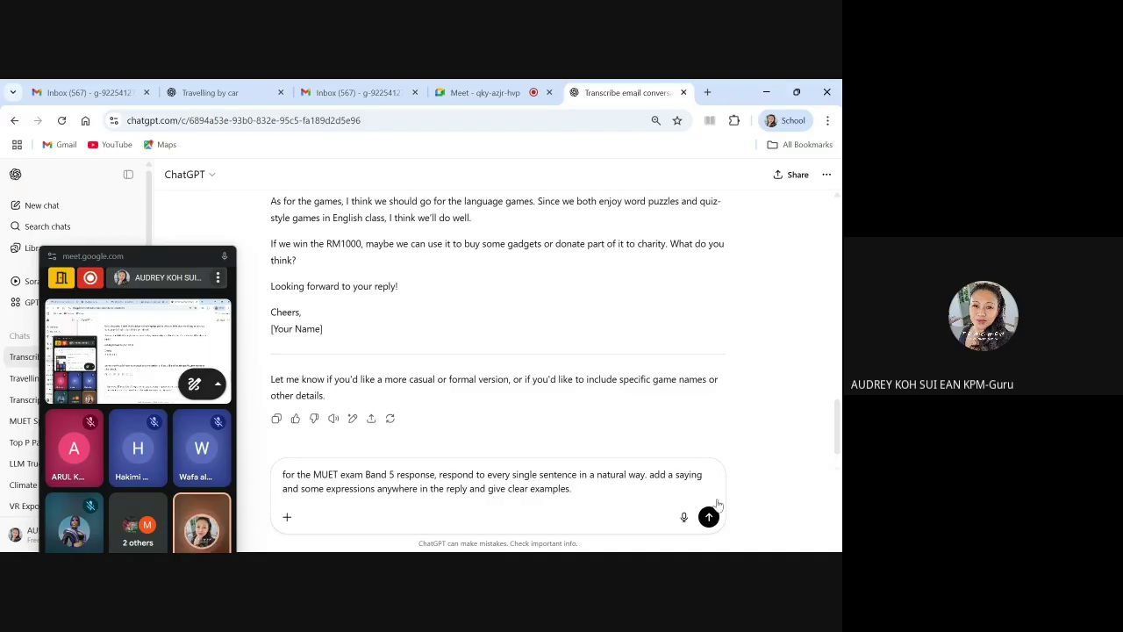
click(708, 519)
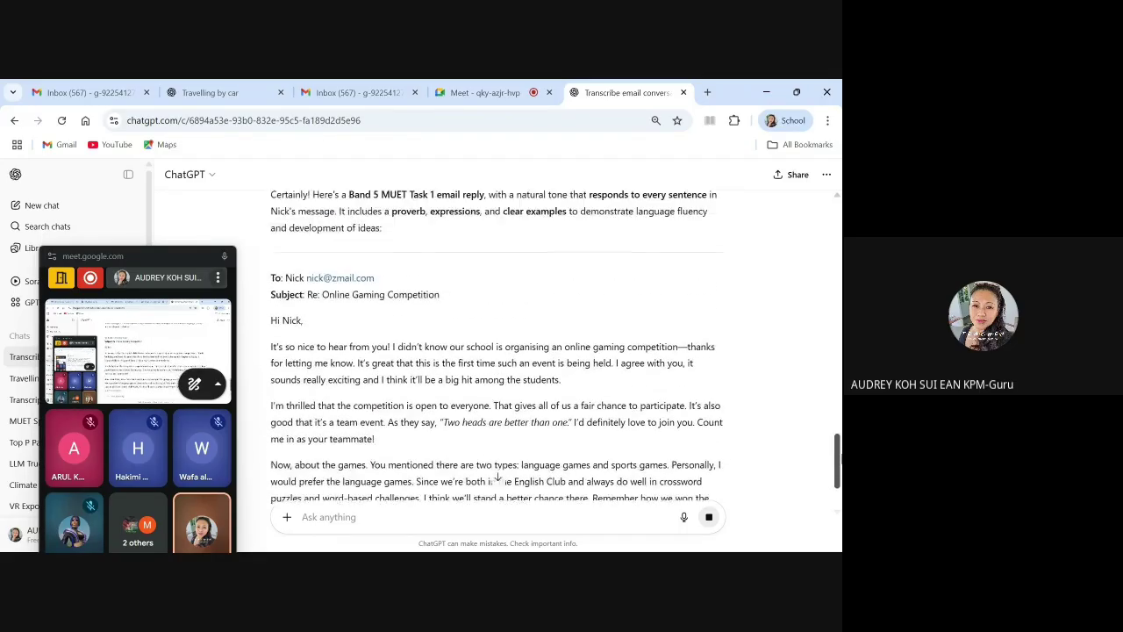
Step: Copy the whole transcribed email from the earlier ChatGPT answer, from "New Message" down to the sender's sign-off
drag(837, 452, 828, 287)
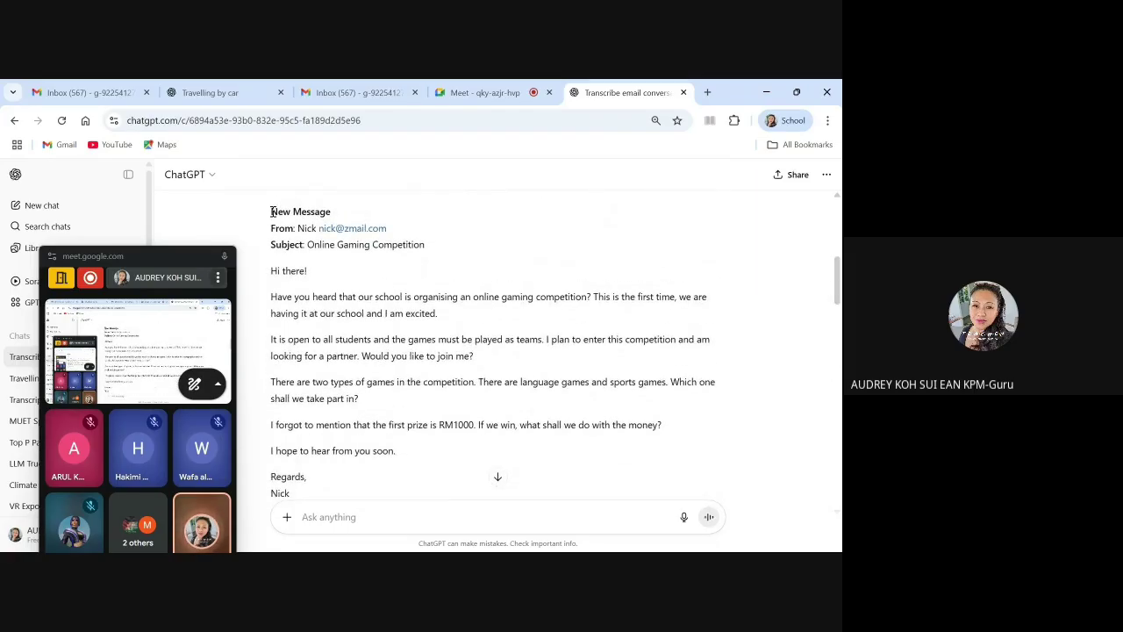
drag(271, 209, 326, 499)
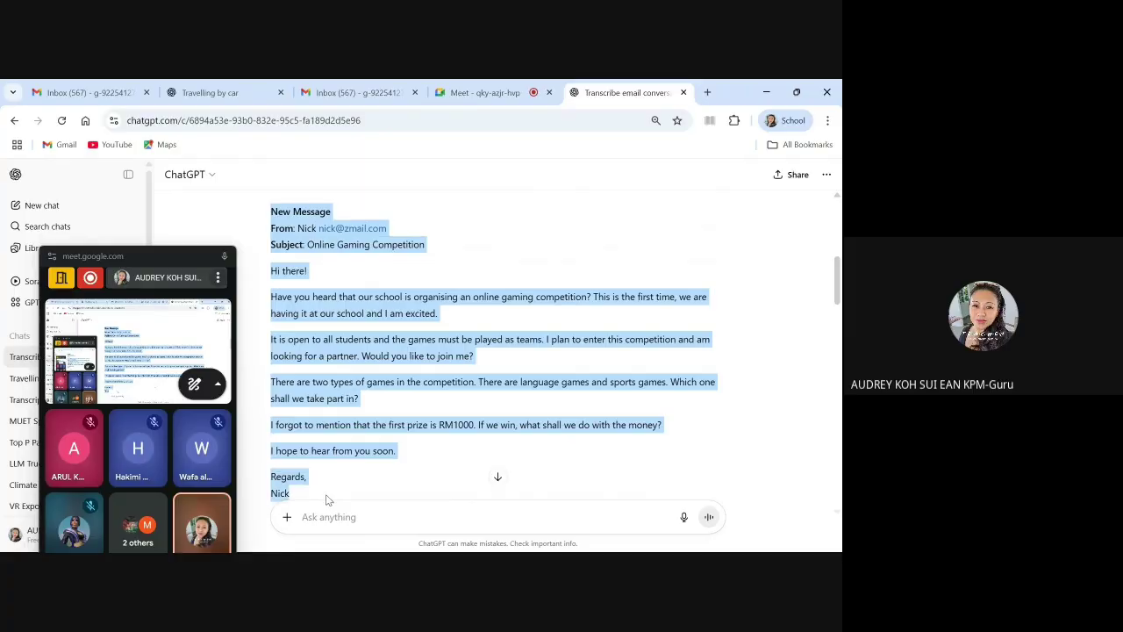
right_click(307, 394)
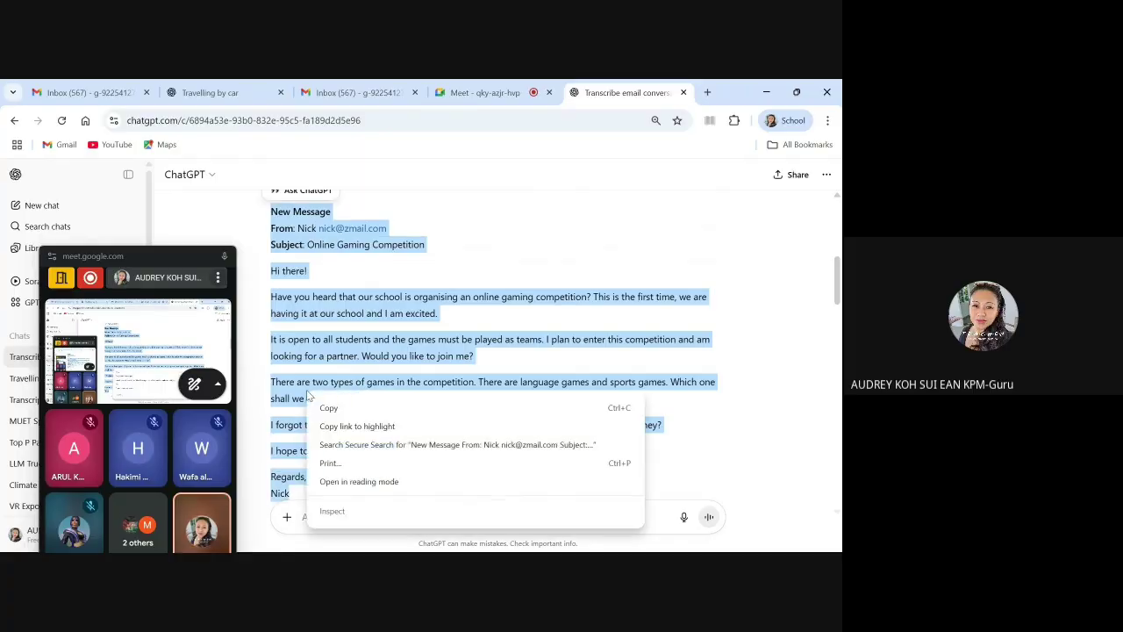
click(329, 408)
Step: Switch to Word and create a maximized blank document, moving the floating meeting window out of the way
mouse_move(551, 541)
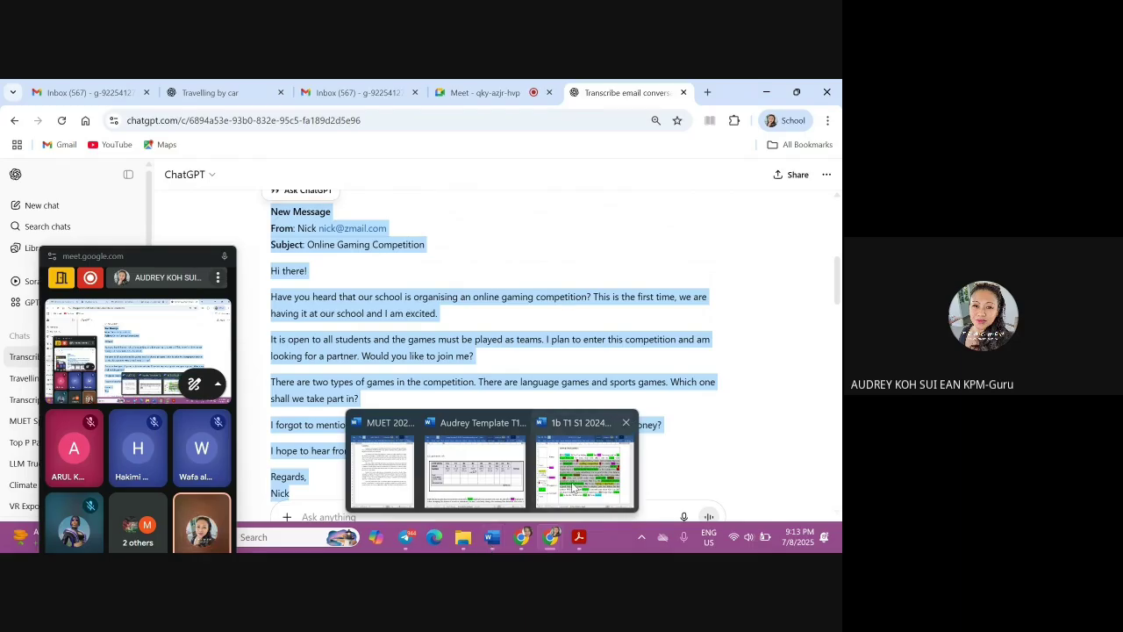
click(573, 487)
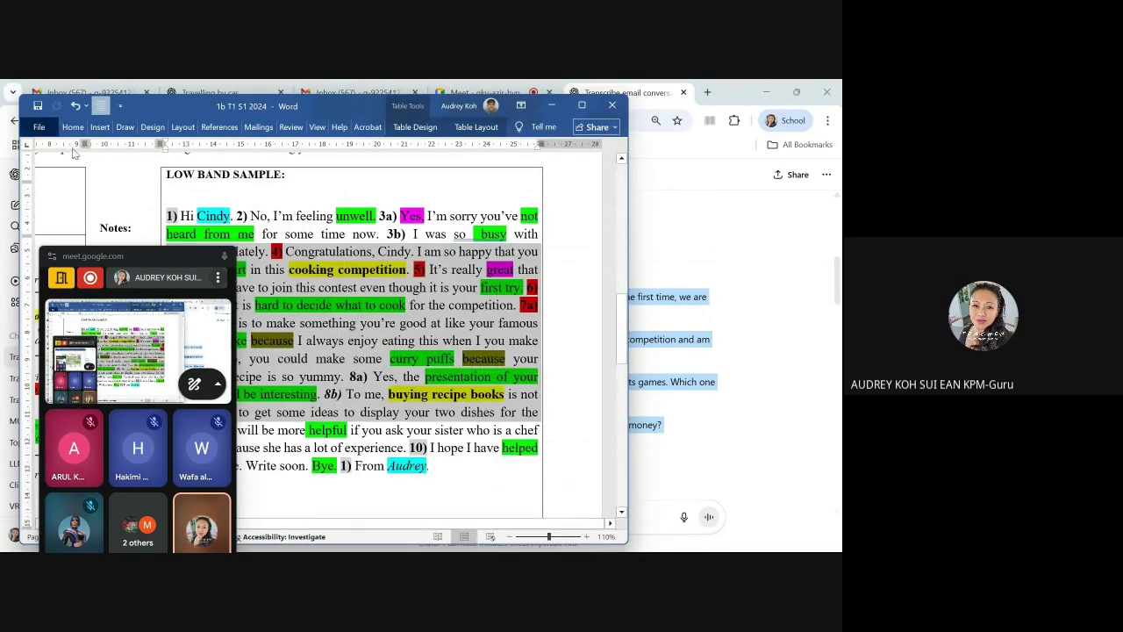
click(39, 126)
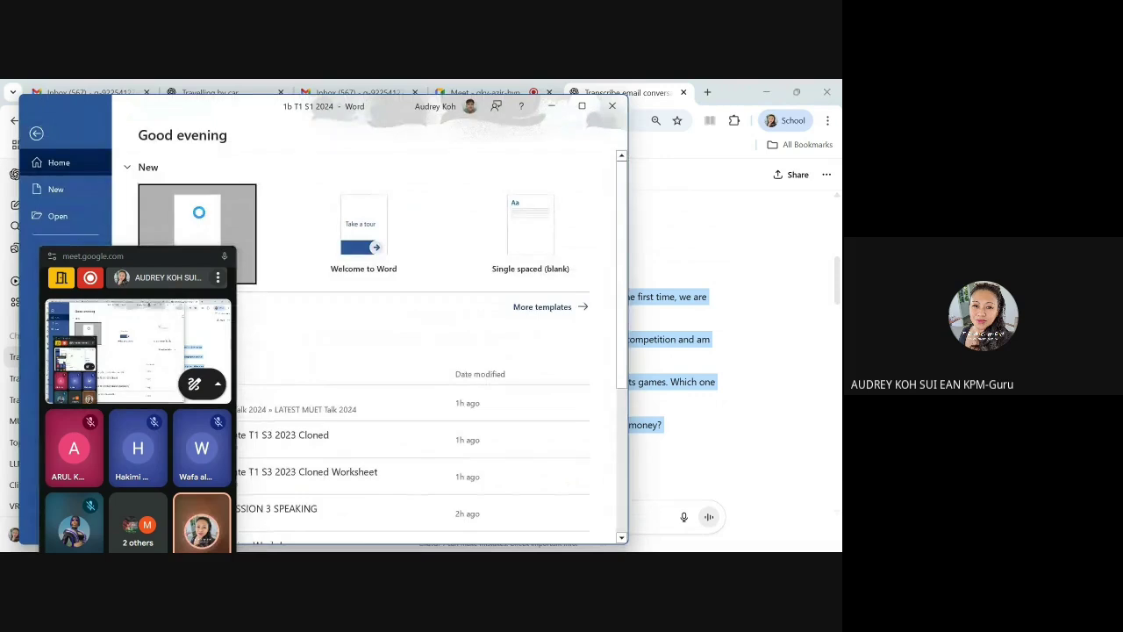
drag(139, 254, 127, 521)
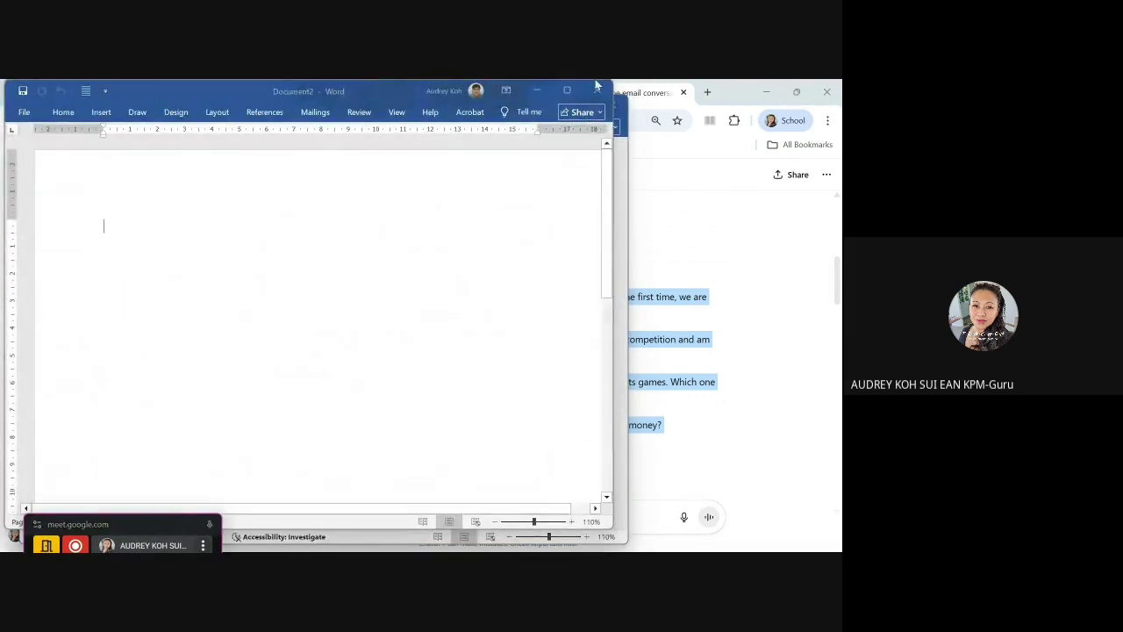
click(568, 90)
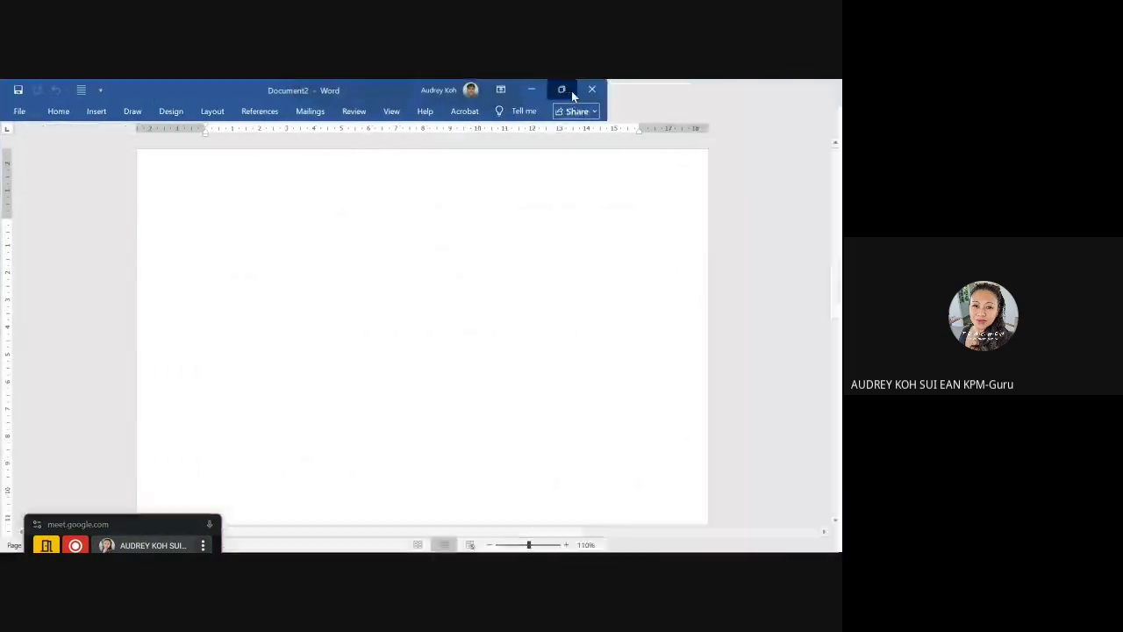
Step: Set the blank document to landscape orientation with Narrow margins
click(59, 111)
click(213, 111)
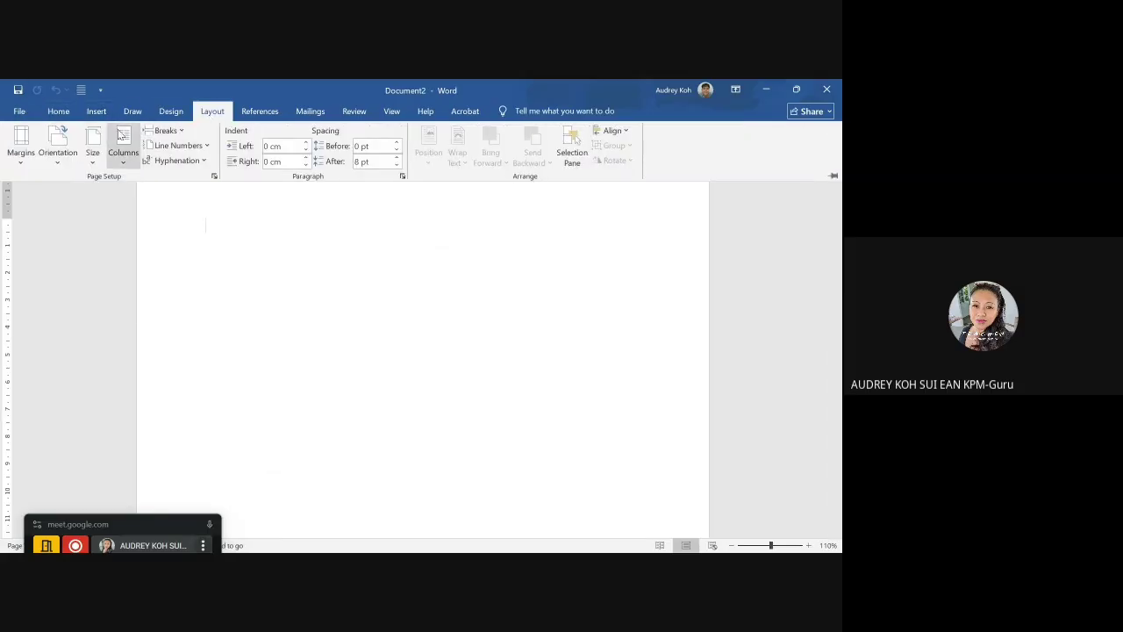
click(57, 144)
click(87, 214)
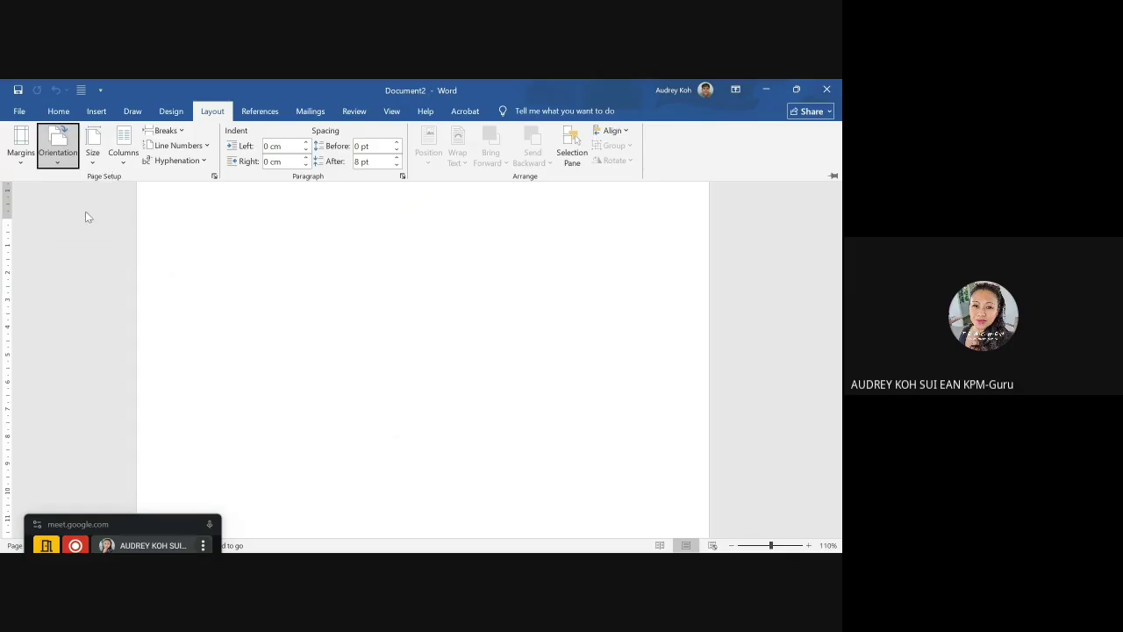
click(21, 145)
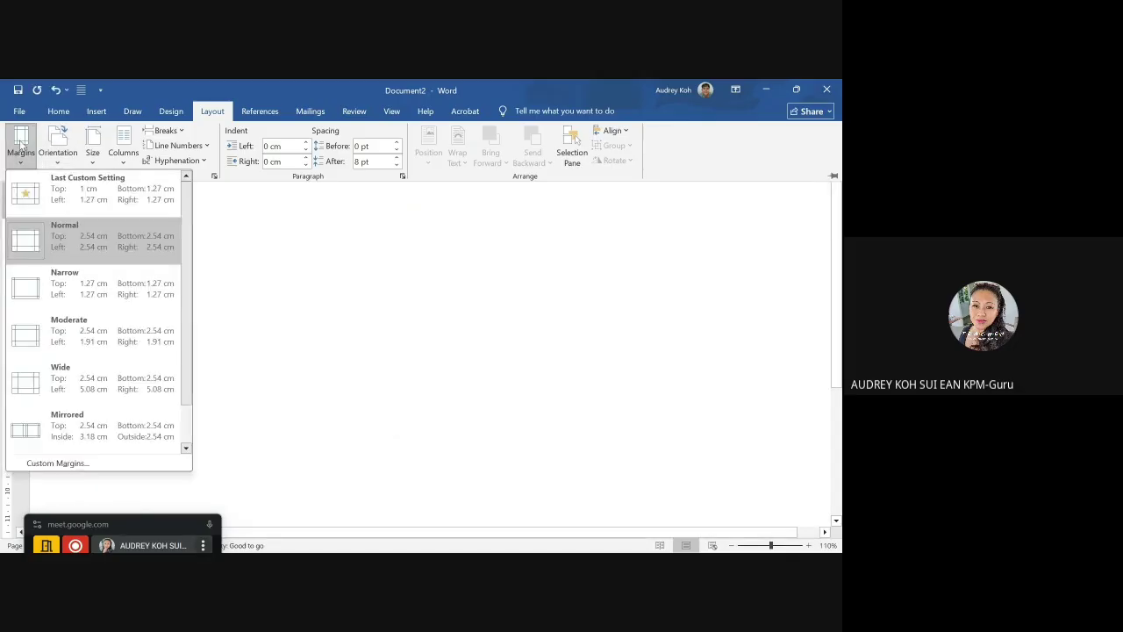
click(37, 290)
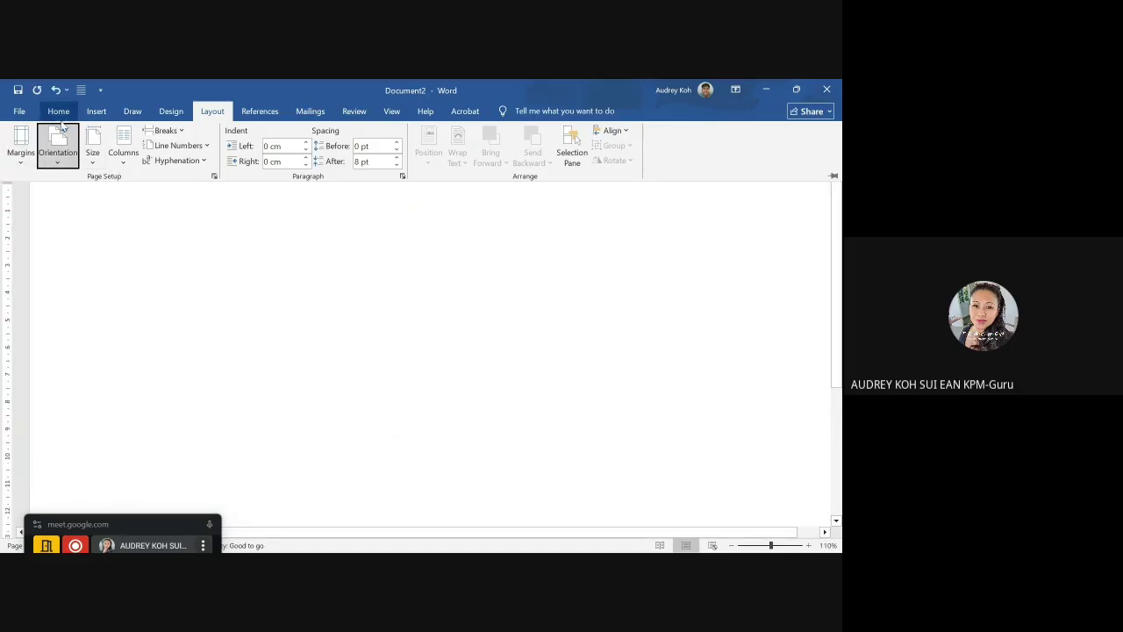
Step: Insert a table with two columns and one row, and paste the copied email as text only into its first cell
click(95, 111)
click(95, 141)
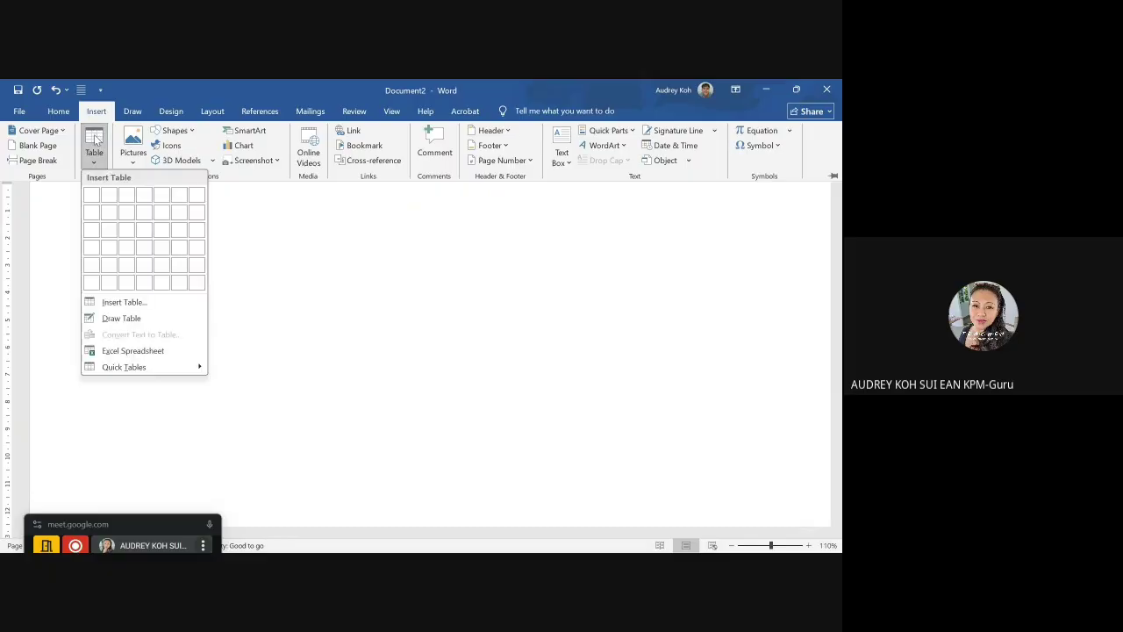
click(105, 192)
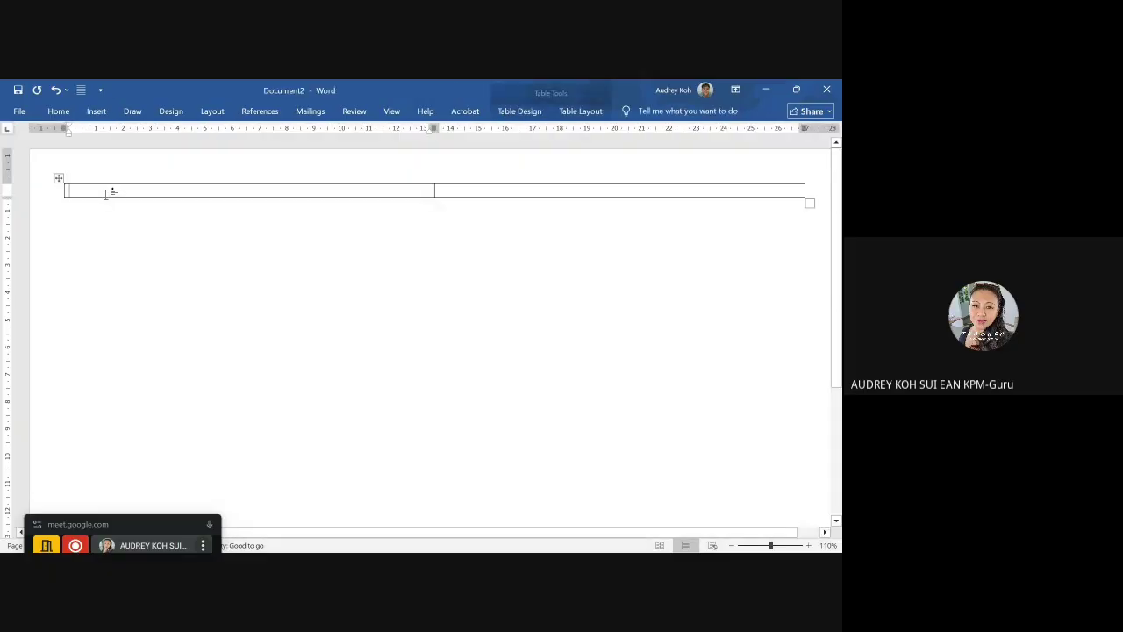
right_click(165, 193)
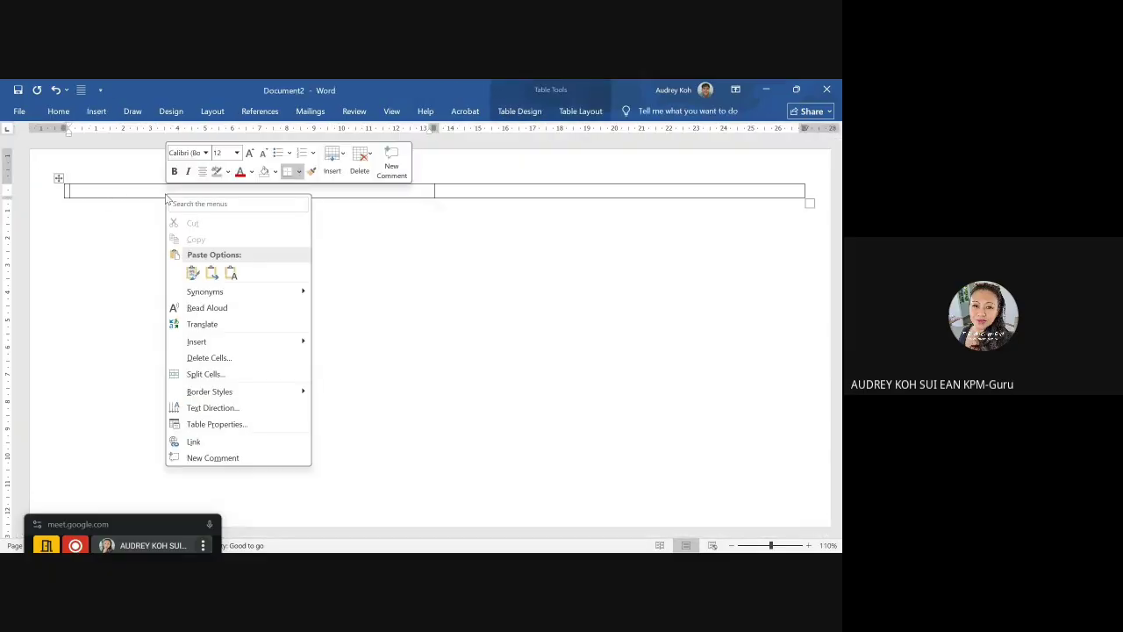
click(228, 272)
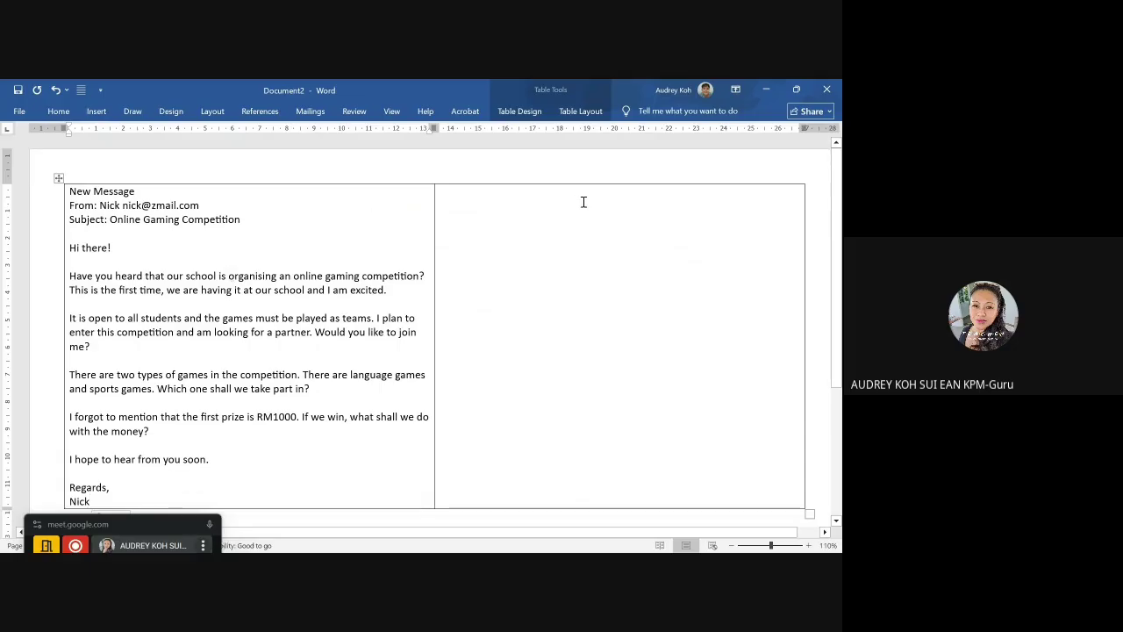
Step: Switch back to ChatGPT and copy the latest Band 5 reply, from the "To" line through "[Your Name]"
click(533, 211)
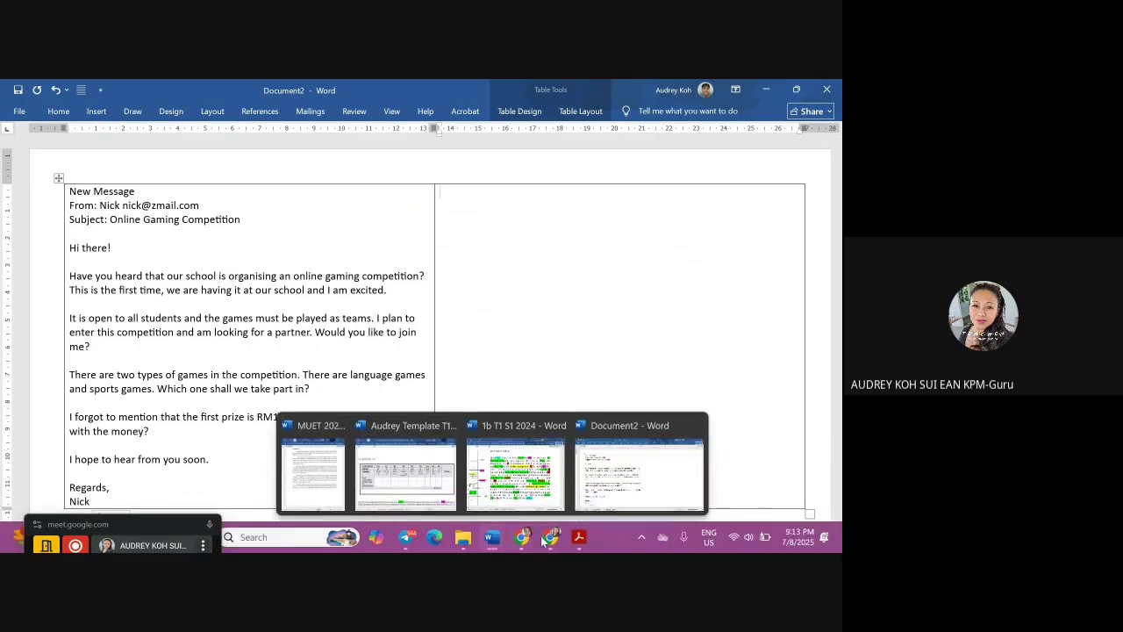
mouse_move(554, 542)
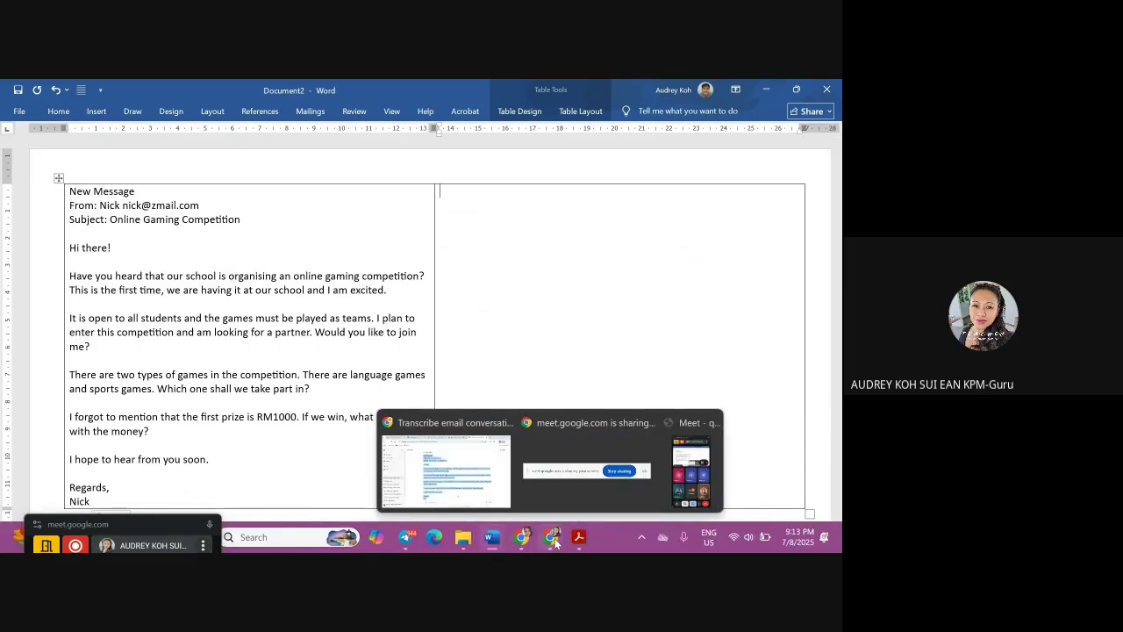
click(480, 480)
drag(838, 289, 832, 519)
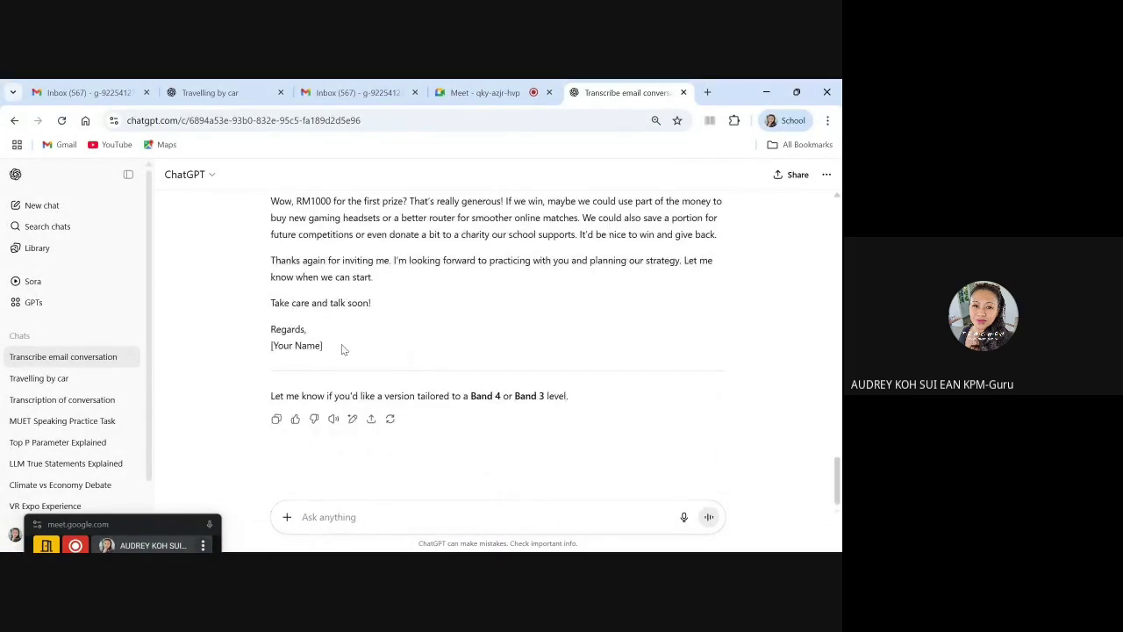
drag(334, 351, 268, 230)
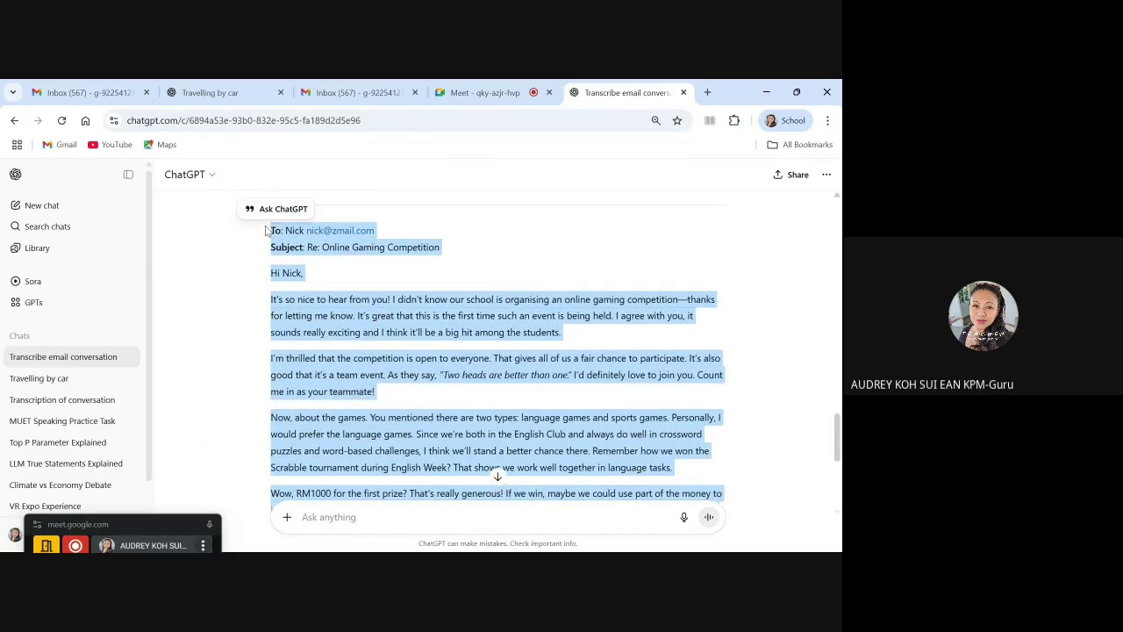
right_click(315, 242)
click(324, 253)
Step: Paste the reply as text only into the table's second cell in Word and reduce its font size to 10
click(766, 92)
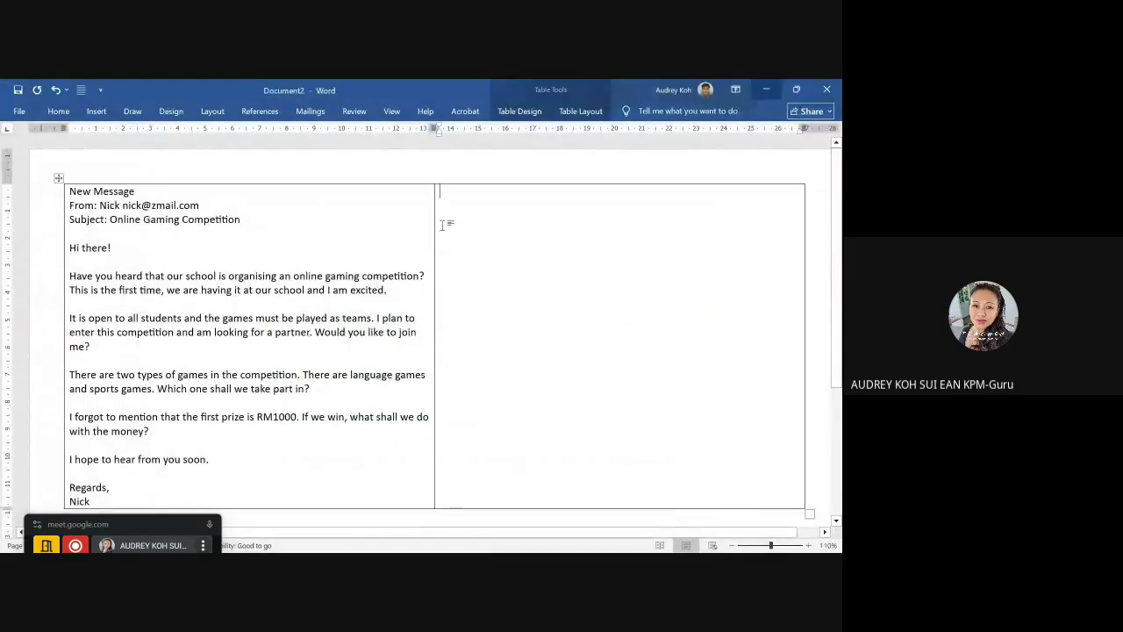
right_click(457, 195)
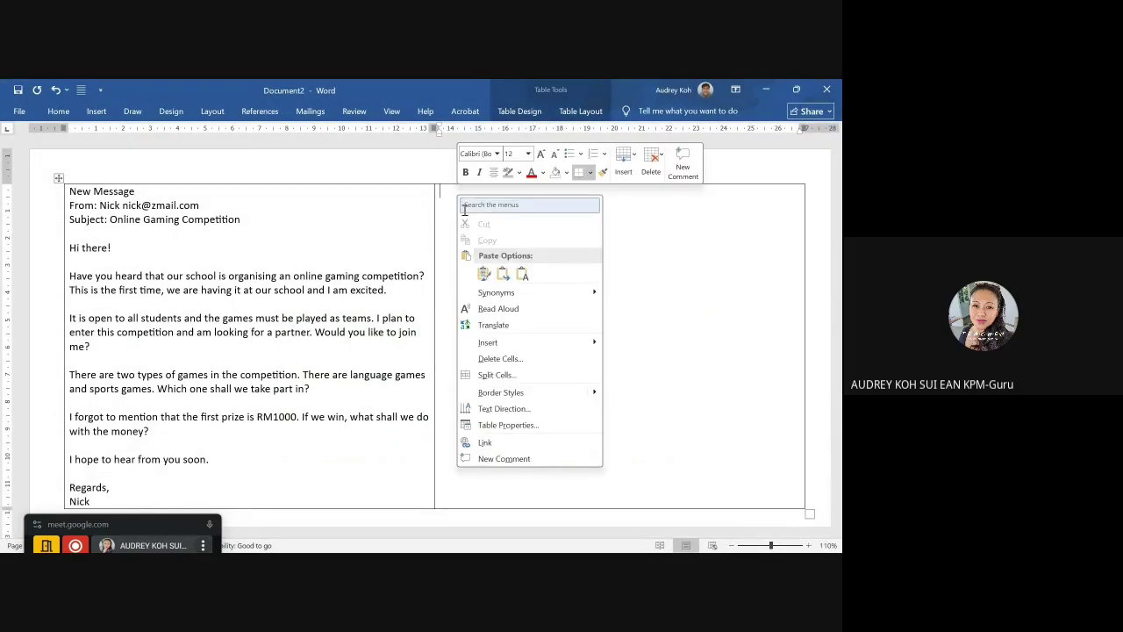
click(521, 273)
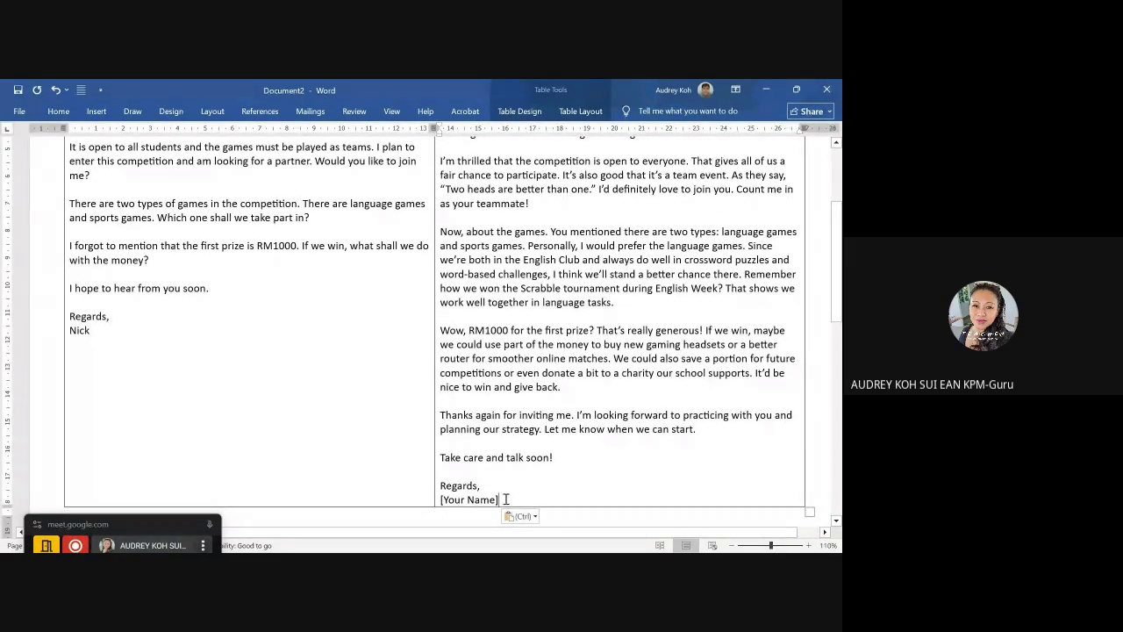
drag(506, 499, 470, 107)
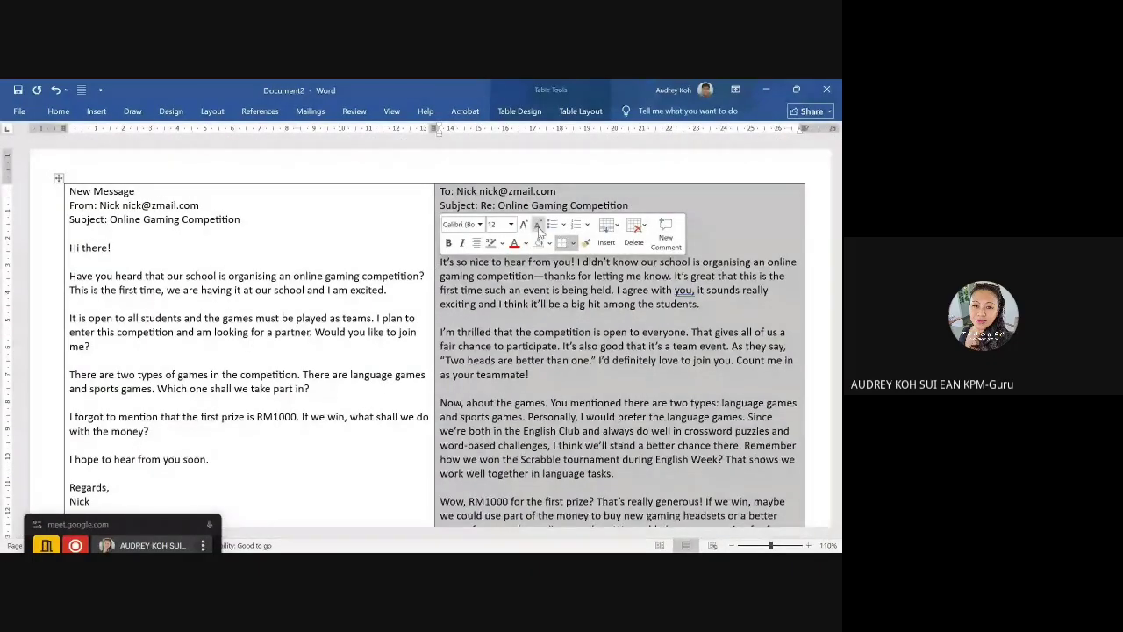
click(538, 226)
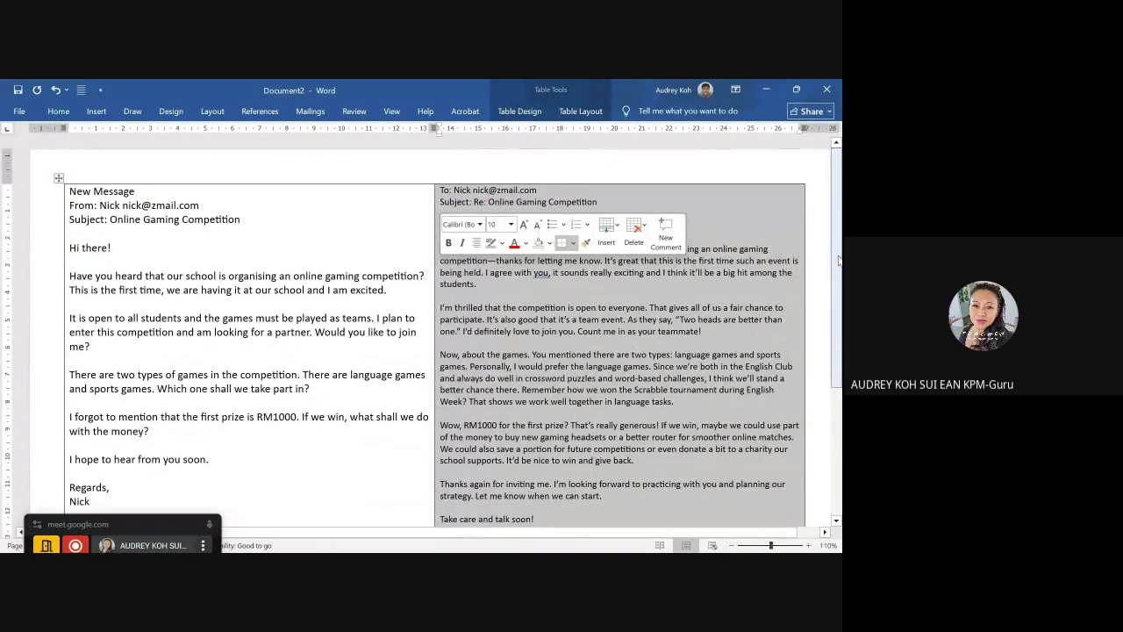
drag(840, 262, 840, 282)
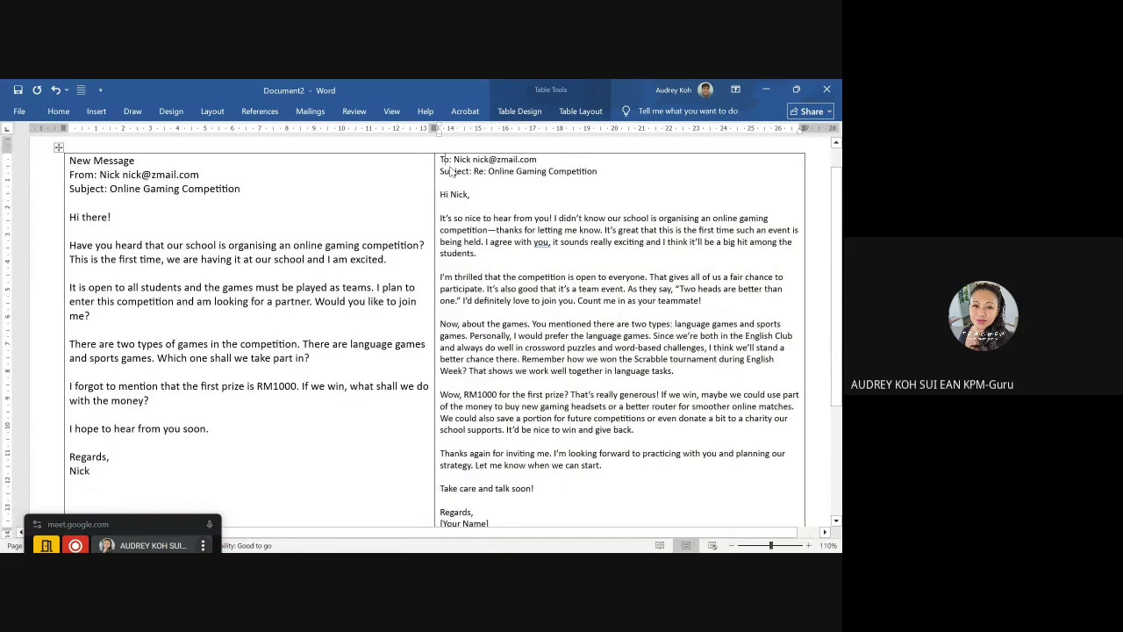
Step: Change the reply's "To" line to a "From" line with the replying student's name and e-mail address in angle brackets
double_click(445, 160)
text(From)
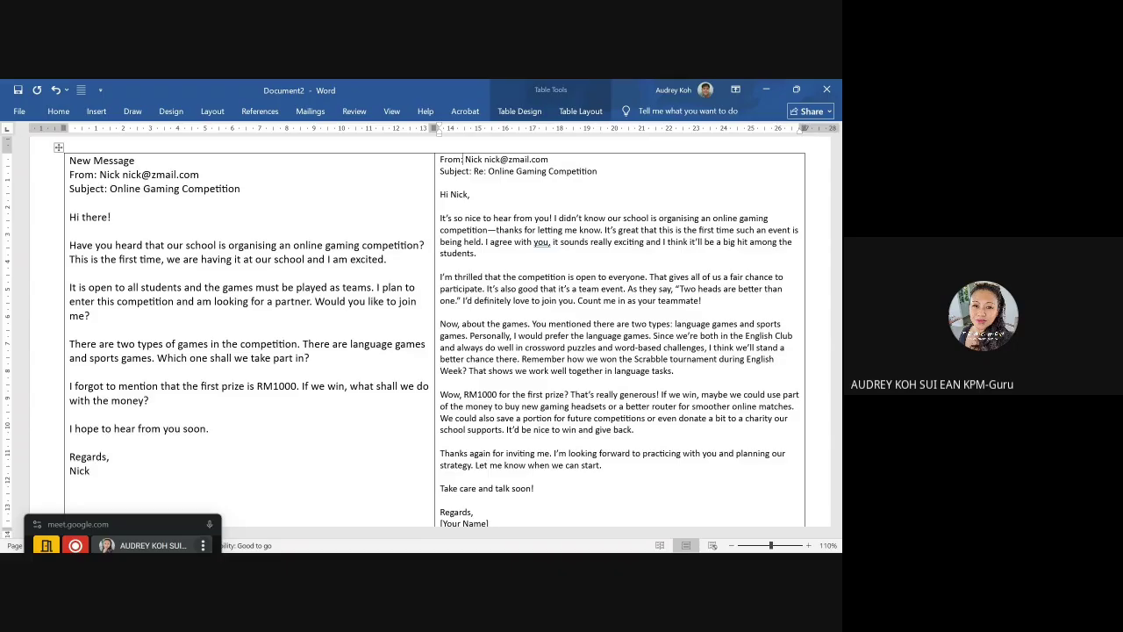
key(Delete)
key(Delete)
key(Delete)
key(Delete)
text(Jack <jack)
key(Delete)
key(Delete)
key(Delete)
key(Delete)
Step: Remove "Re:" from the reply's subject and append "/ Of course, let's join the competition together!" to it
key(Left)
key(Left)
key(BackSpace)
key(BackSpace)
key(BackSpace)
key(BackSpace)
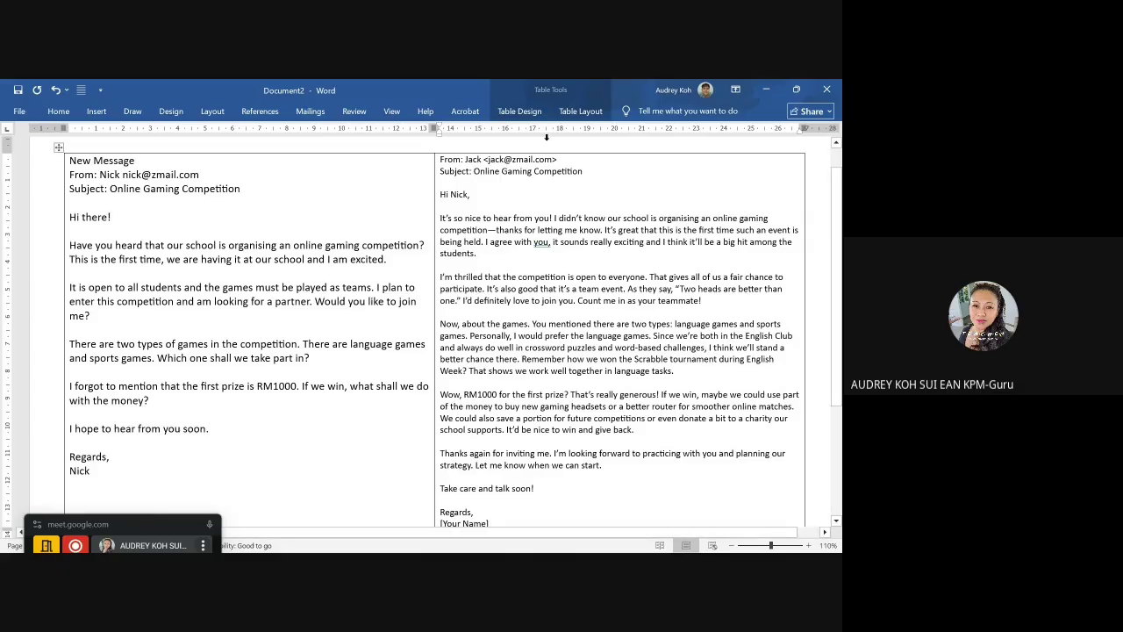
click(581, 171)
text(/ )
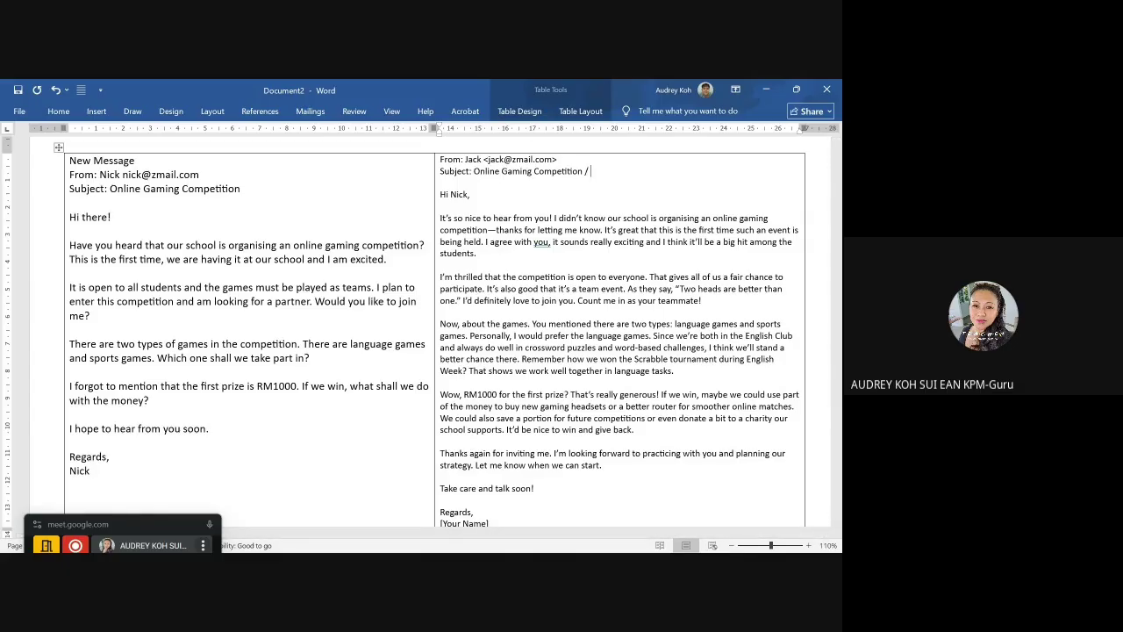
text(Of course, let's join the competition)
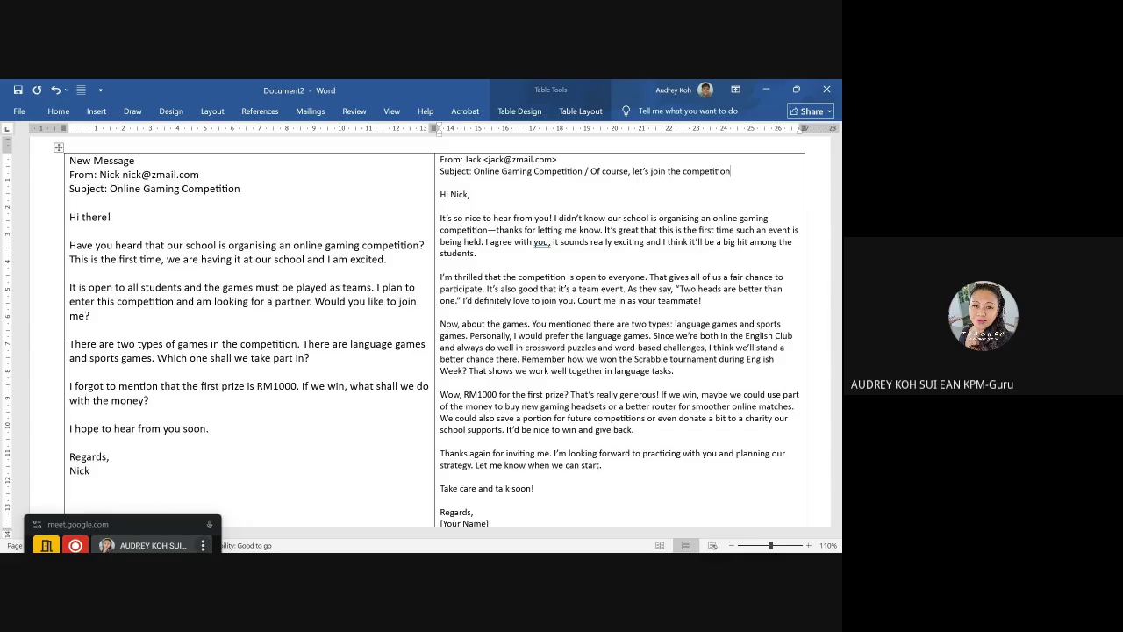
text( together!)
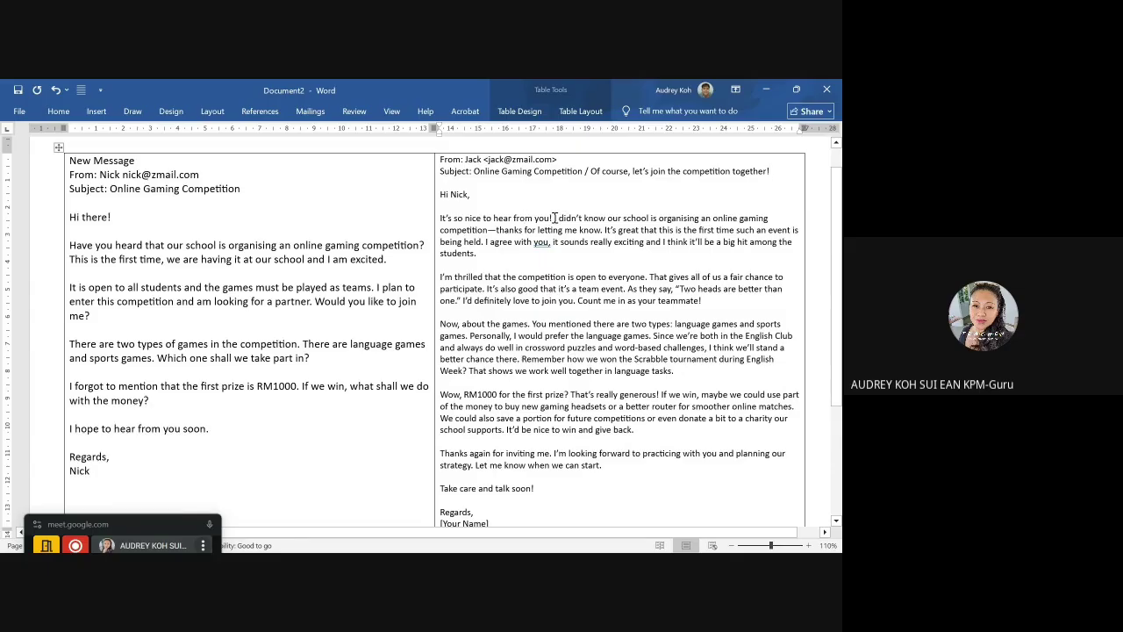
Step: Label the reply with "1a)" before the greeting, "(OR)" before "It's so nice" and "2)" before "I didn't know"
drag(554, 218, 440, 220)
click(440, 220)
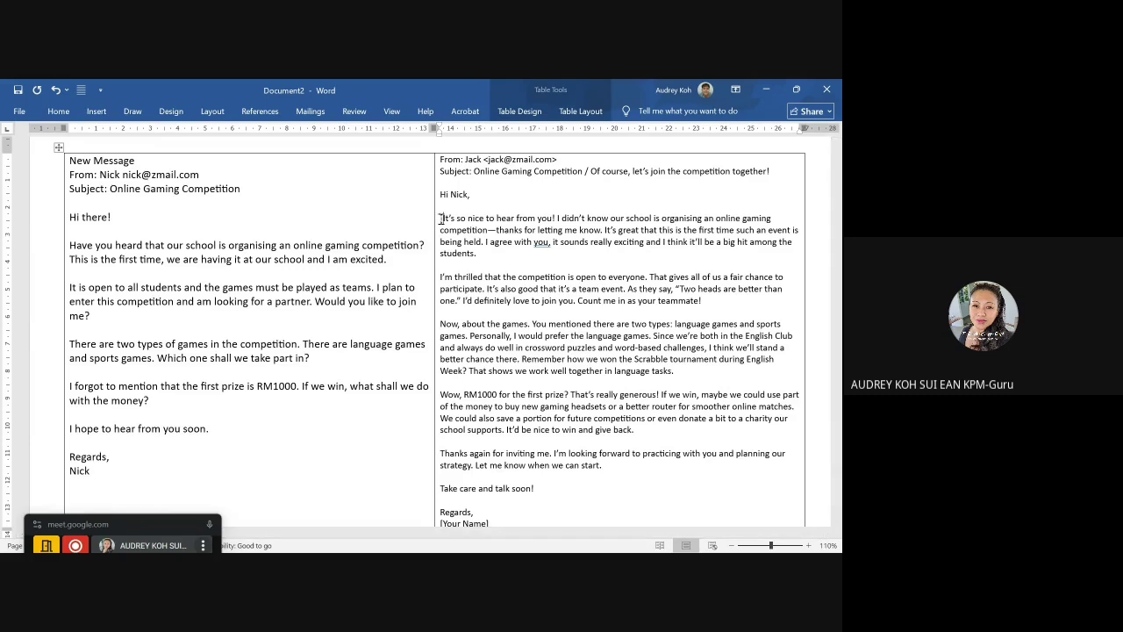
text((OR))
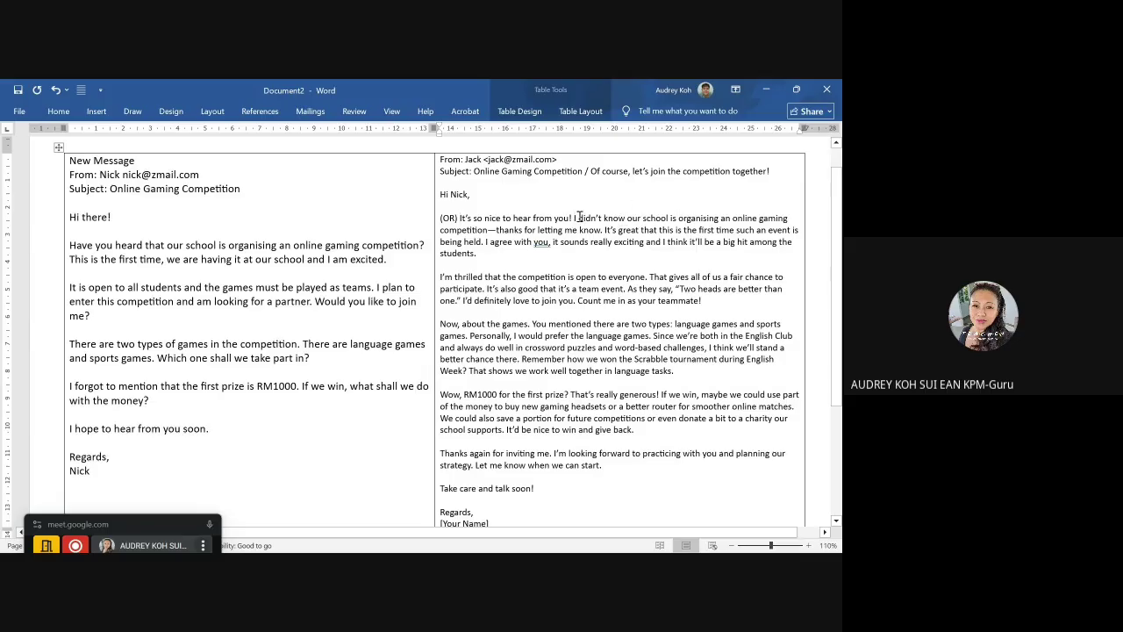
click(575, 218)
text(2))
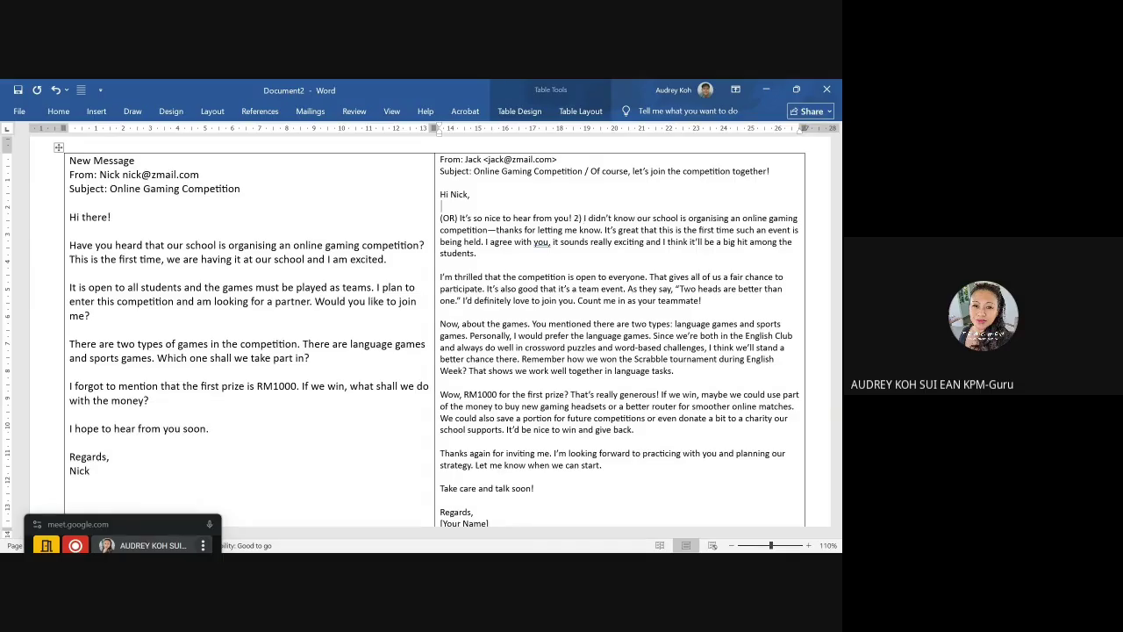
key(Up)
text(1a))
Step: Replace the dash before "thanks for letting me know" with a comma
key(Down)
key(BackSpace)
text(,)
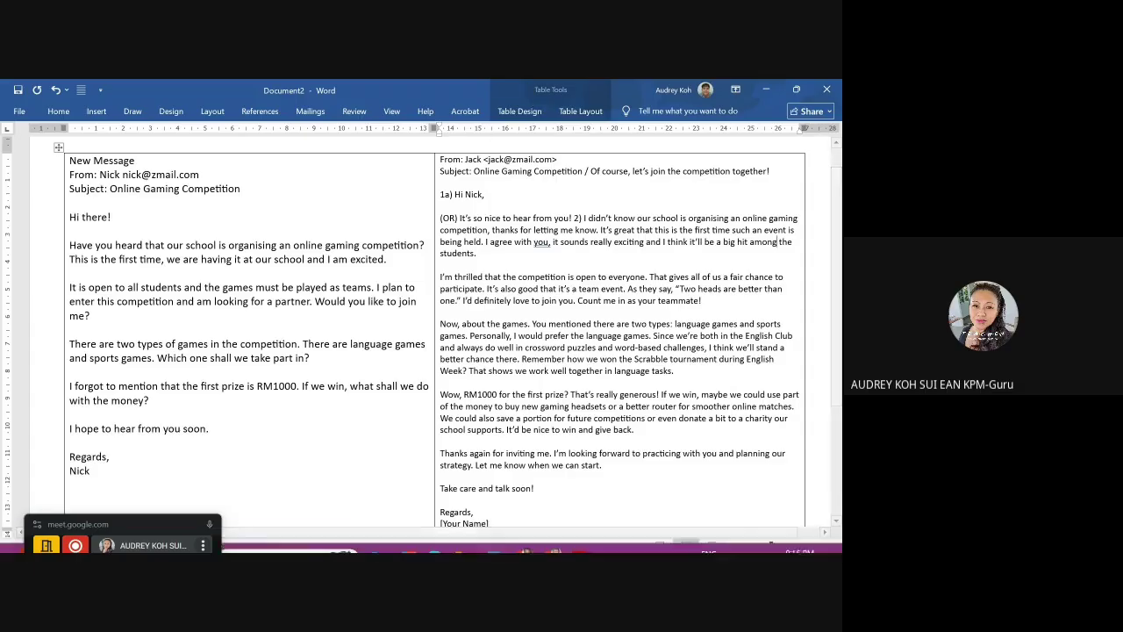
Step: Open the image "session 1 2021 T1 email.jpg" from the desktop and check the numbering marked on the original email
mouse_move(562, 549)
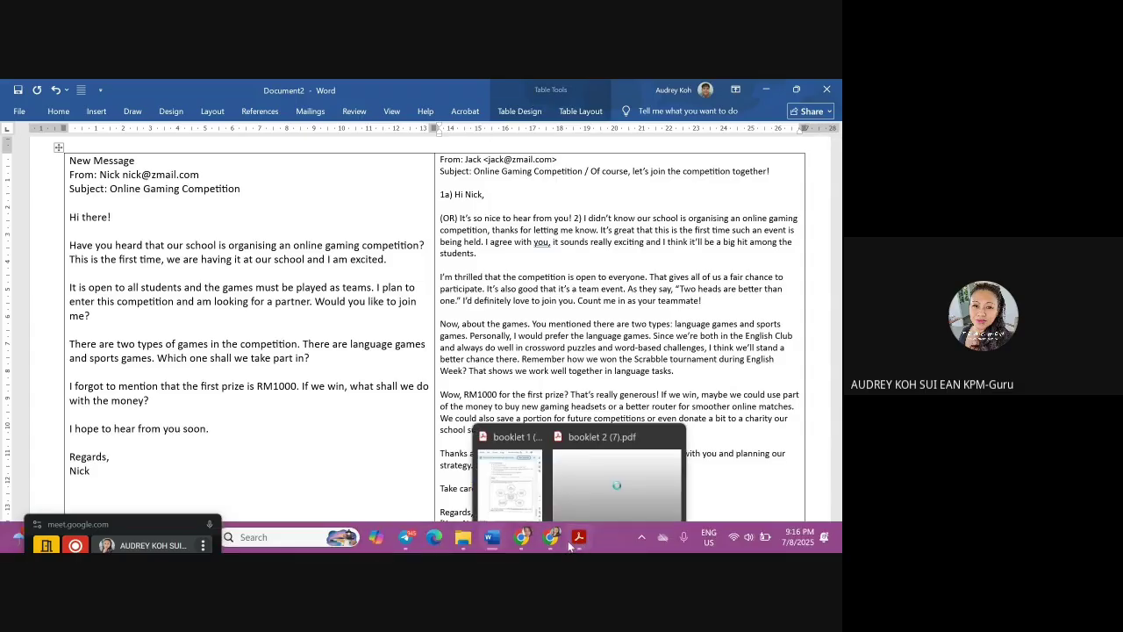
mouse_move(515, 544)
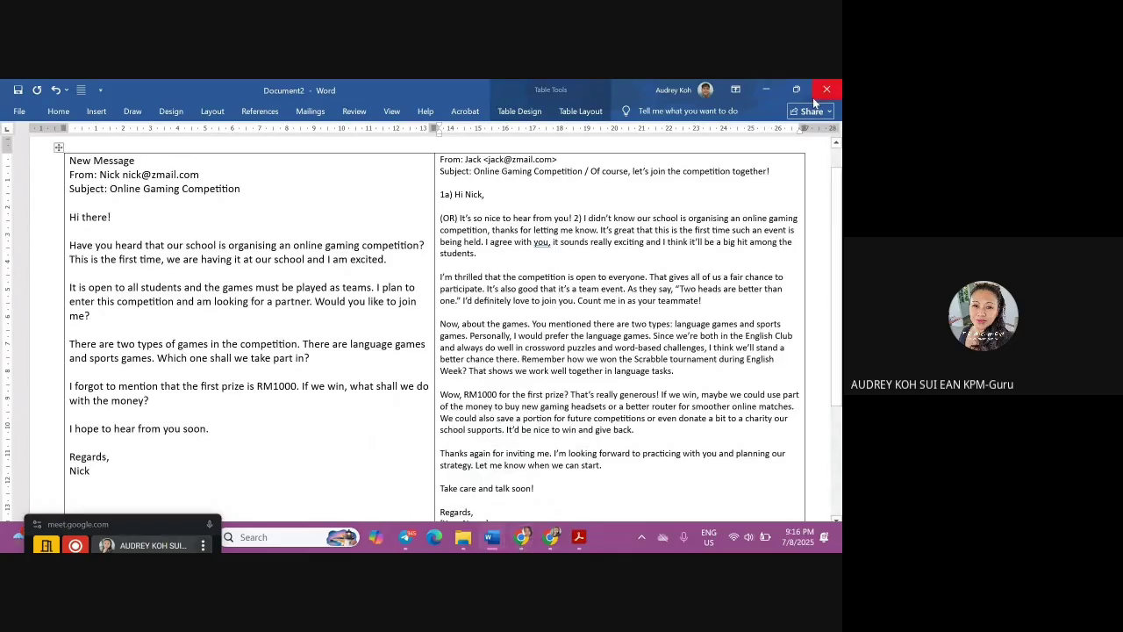
click(766, 89)
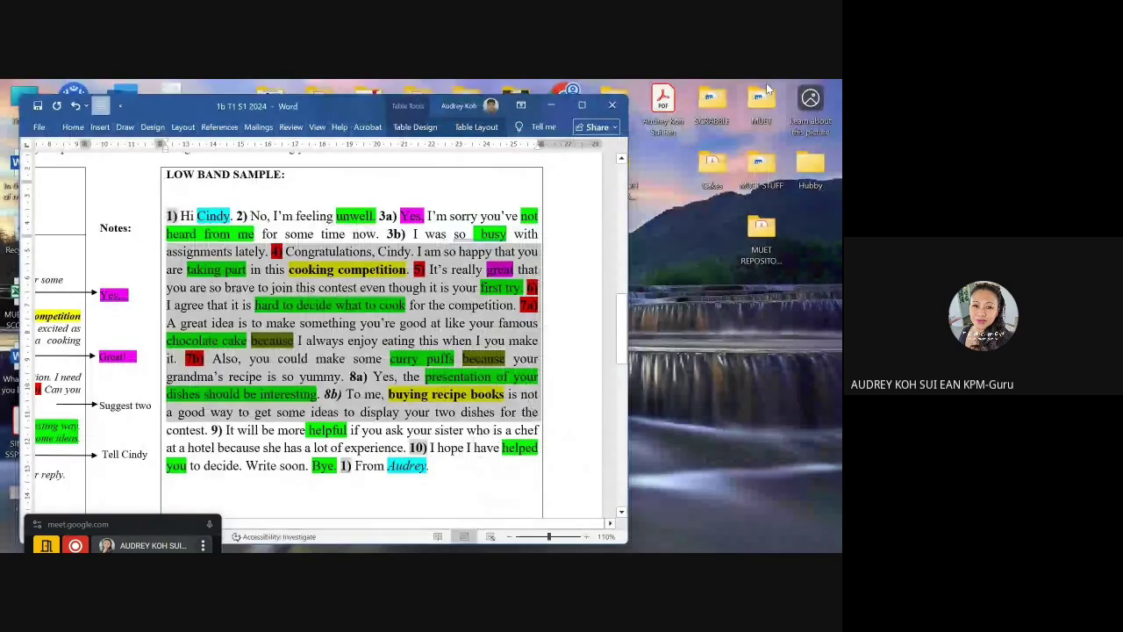
click(551, 104)
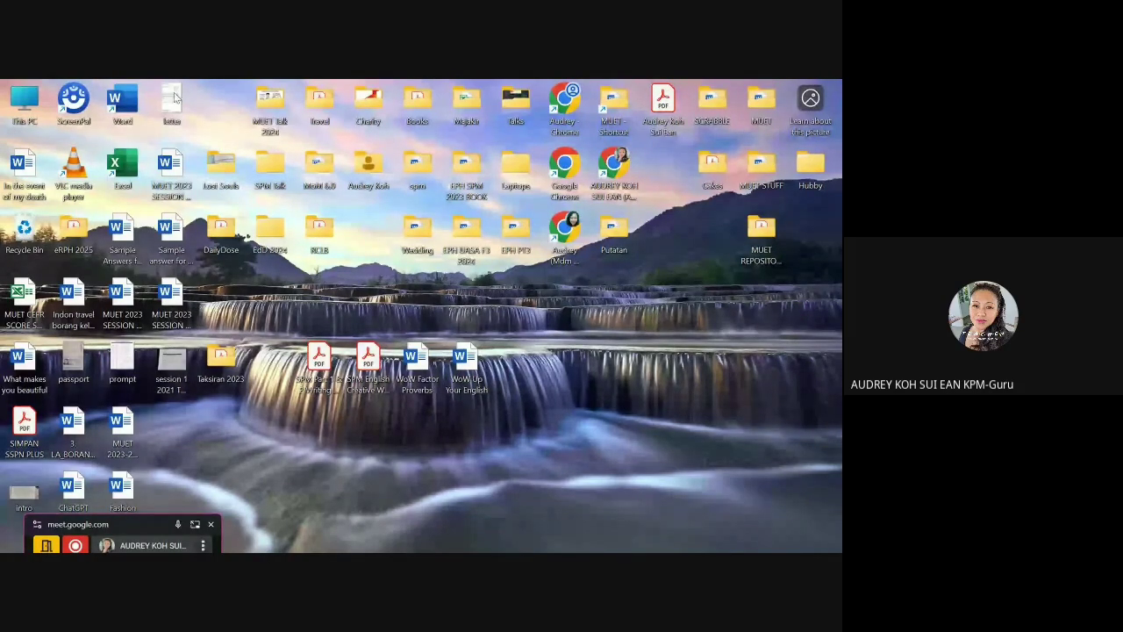
double_click(174, 373)
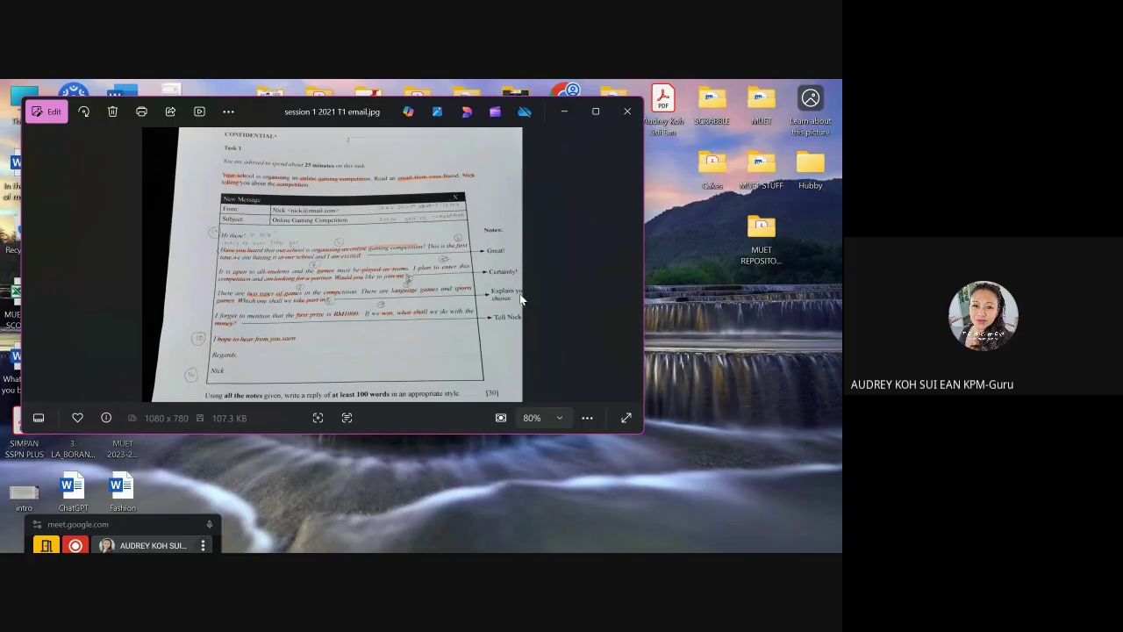
click(564, 112)
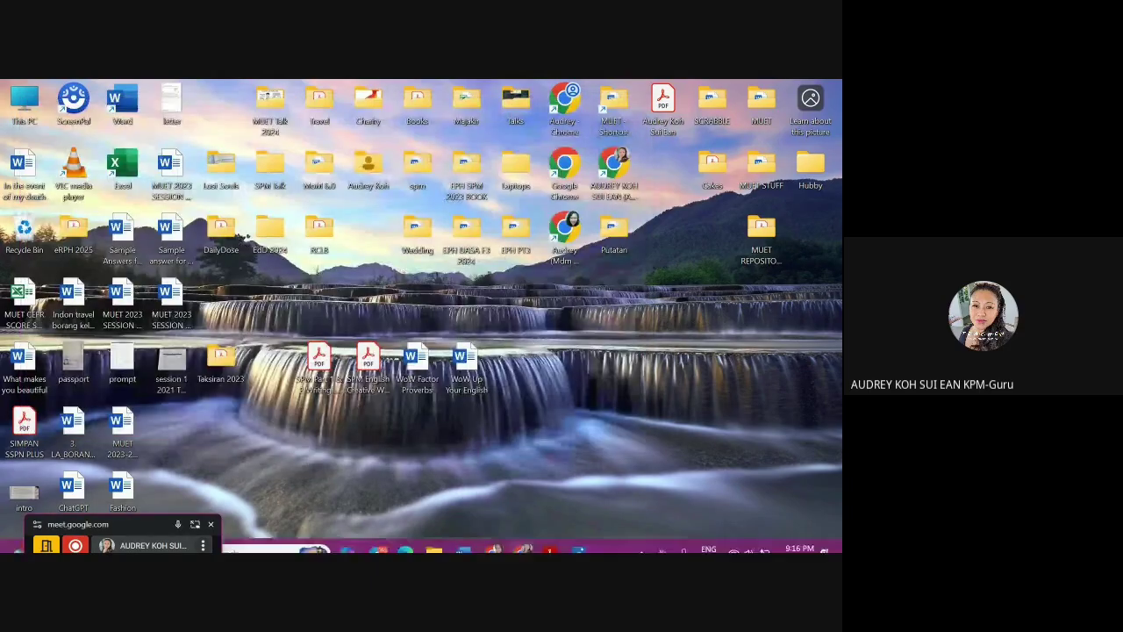
Step: Return to Document2 in Word and label the reply's sentence "It's great that this is the first time" with "3)"
mouse_move(540, 545)
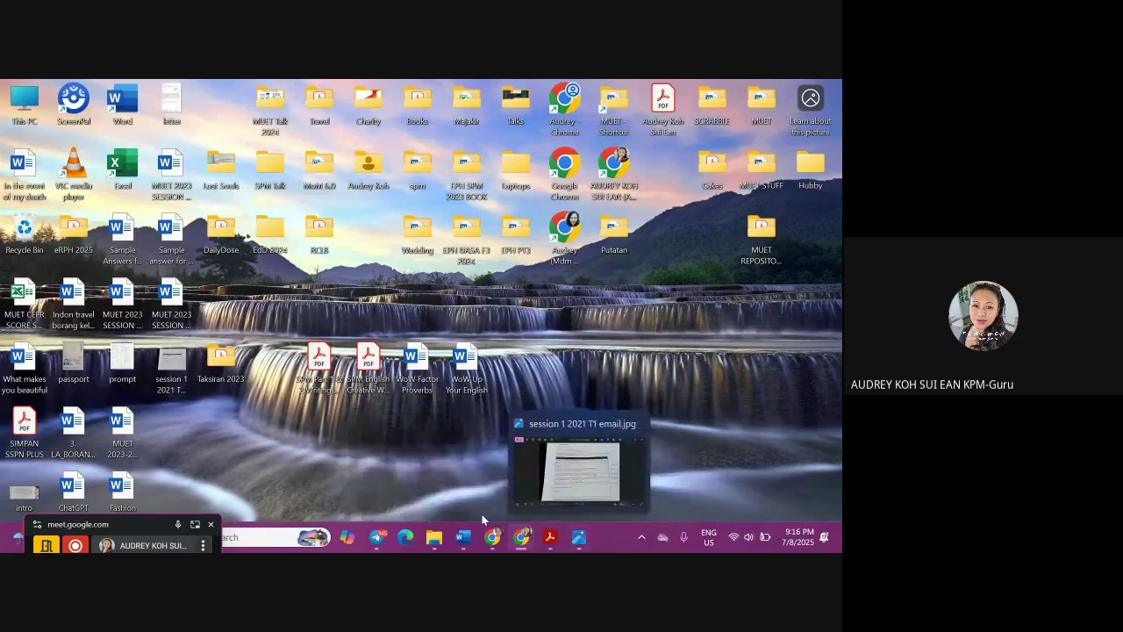
mouse_move(465, 540)
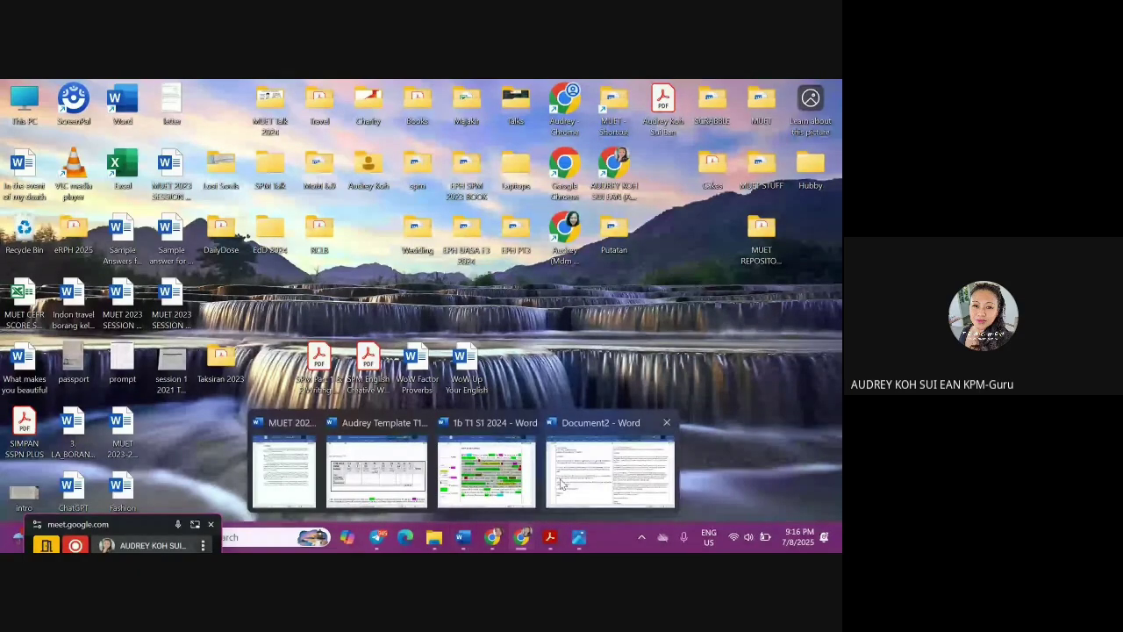
mouse_move(575, 486)
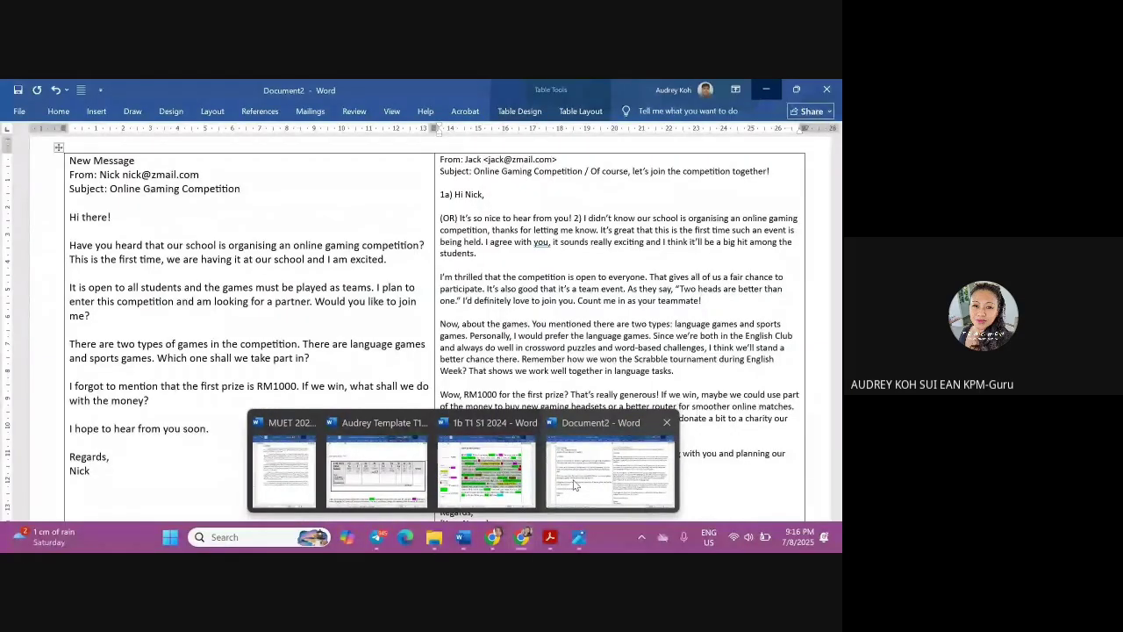
click(575, 486)
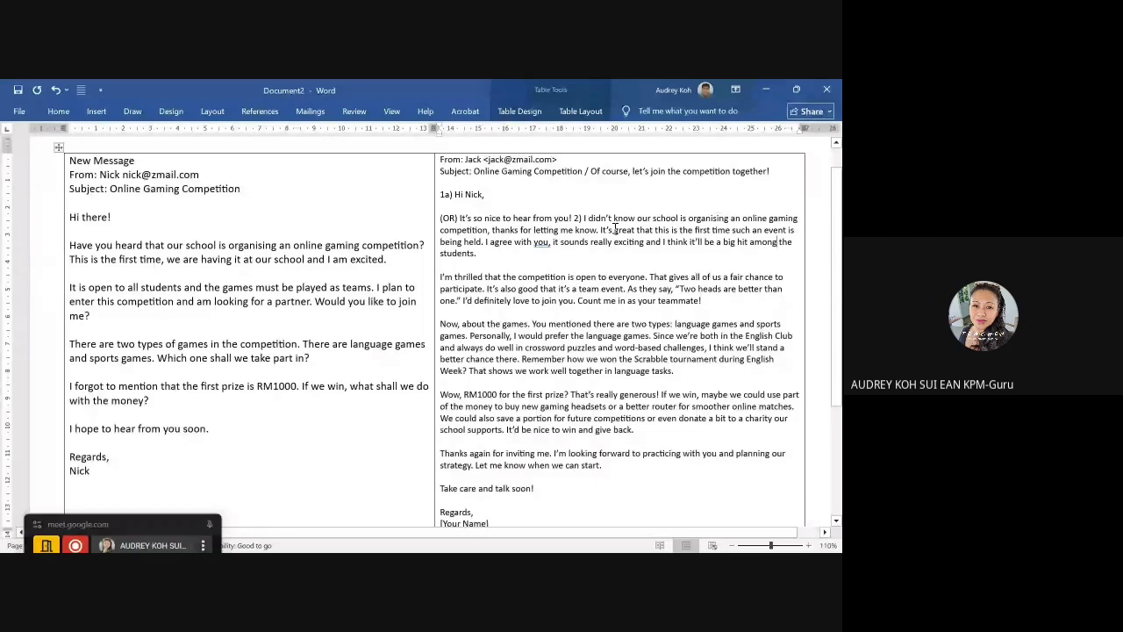
double_click(625, 229)
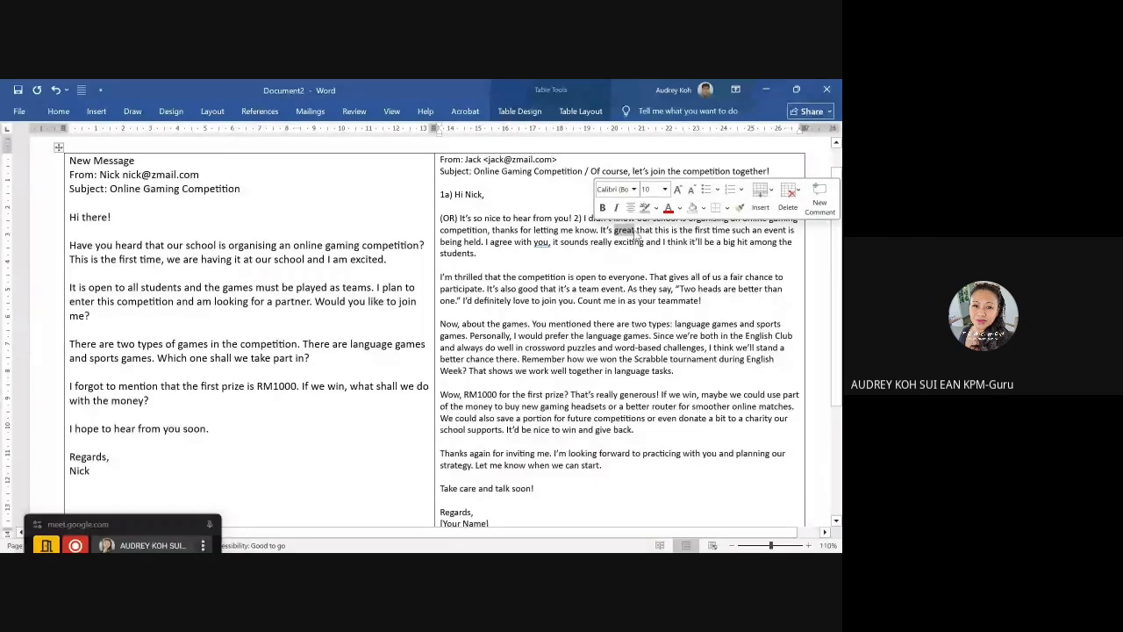
click(601, 230)
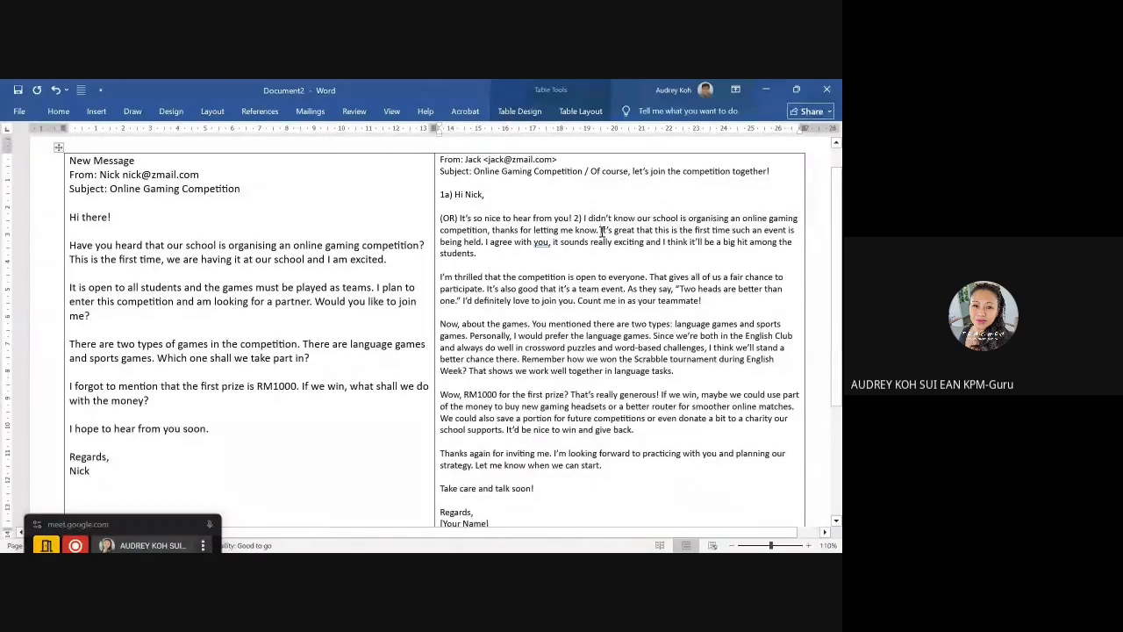
text(3))
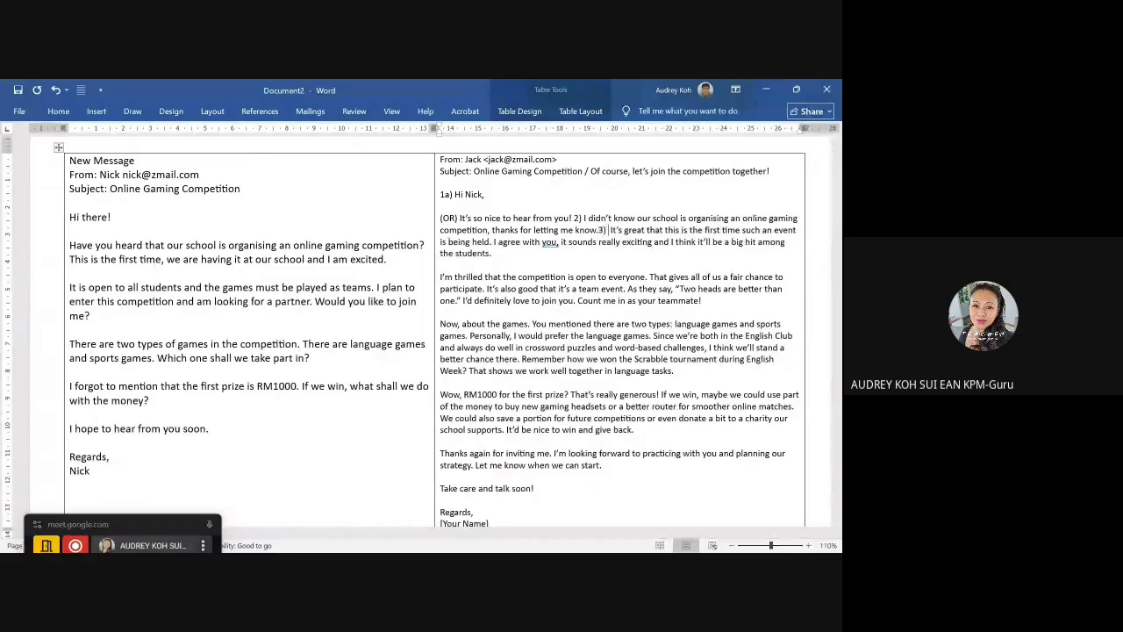
key(BackSpace)
key(Left)
key(Left)
key(Down)
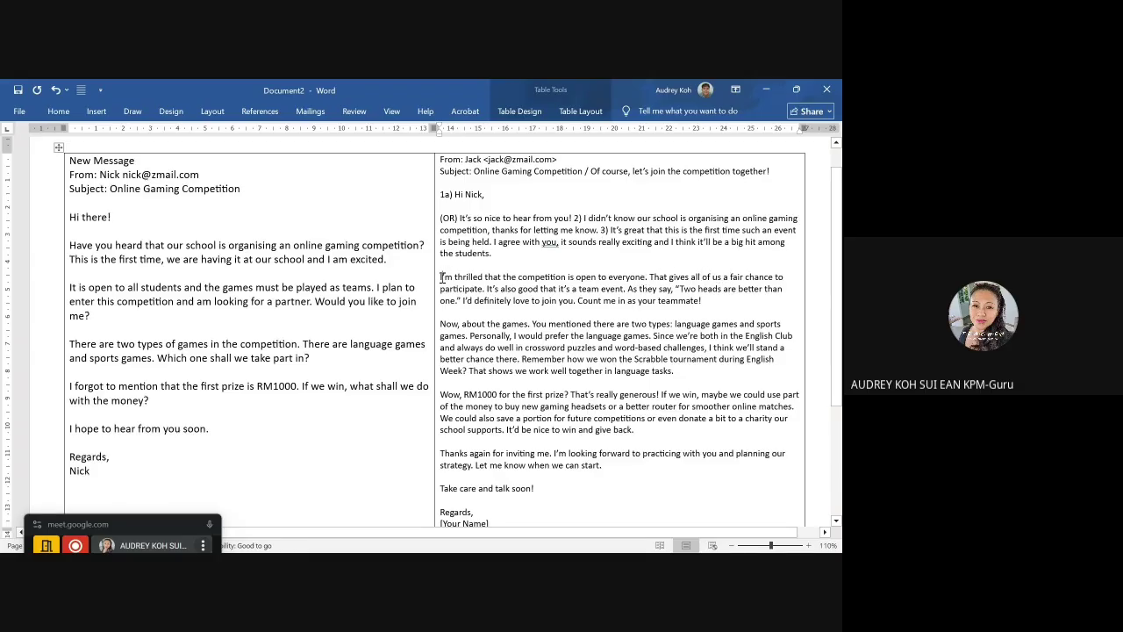
Step: Label the reply's second paragraph with "4)" before "I'm thrilled" and "5)" before "As they say"
click(441, 278)
text(4))
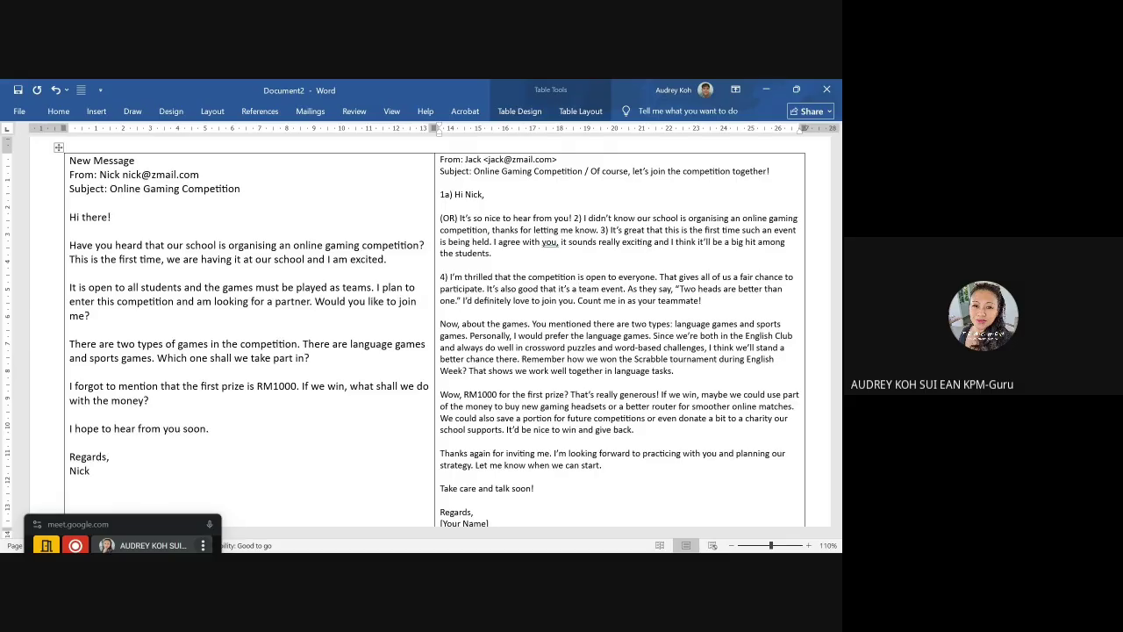
click(628, 289)
text(5))
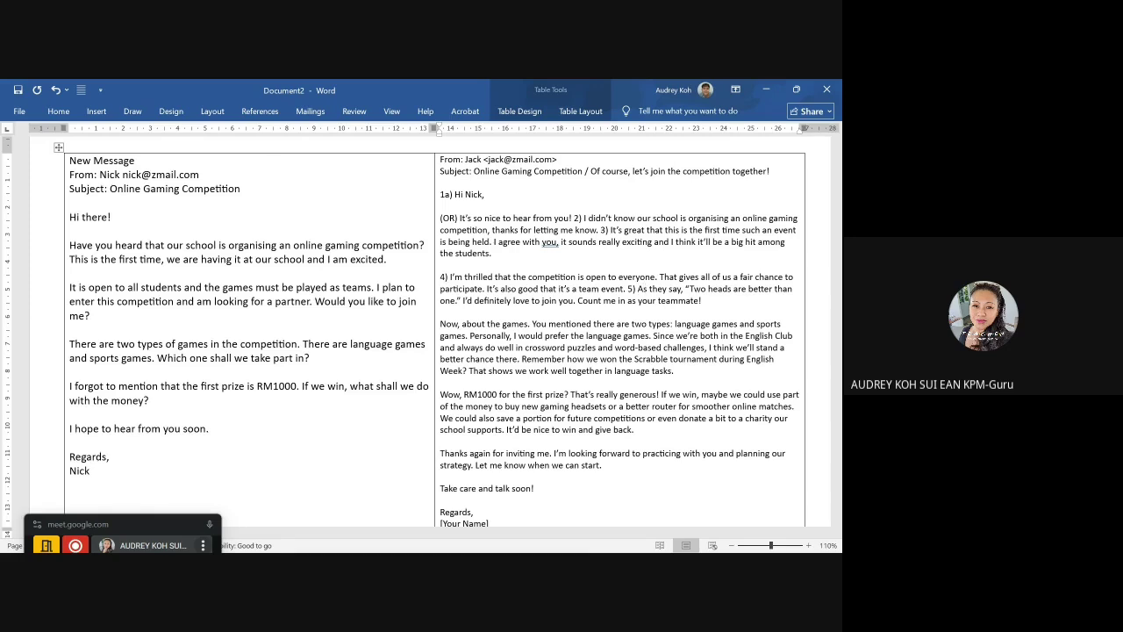
Step: Change the first letter of the quoted saying "Two heads are better than one" to lowercase
click(692, 289)
key(BackSpace)
text(t)
Step: Label the games paragraph with "6)" before "Now, about the games" and "7)" before "Personally"
click(441, 324)
text(6))
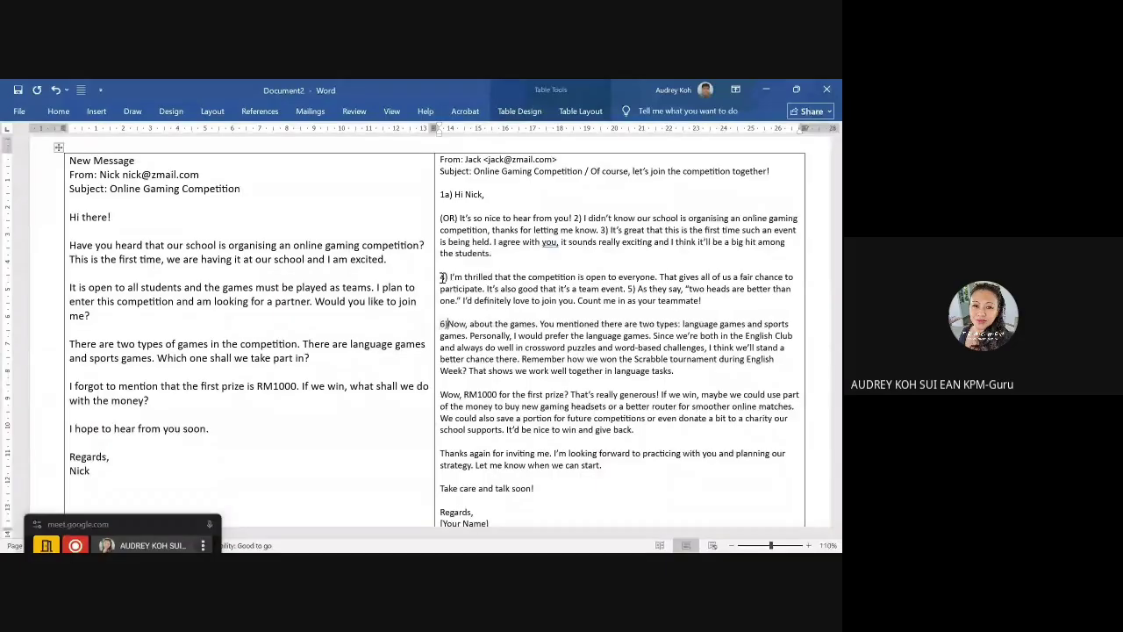
click(449, 324)
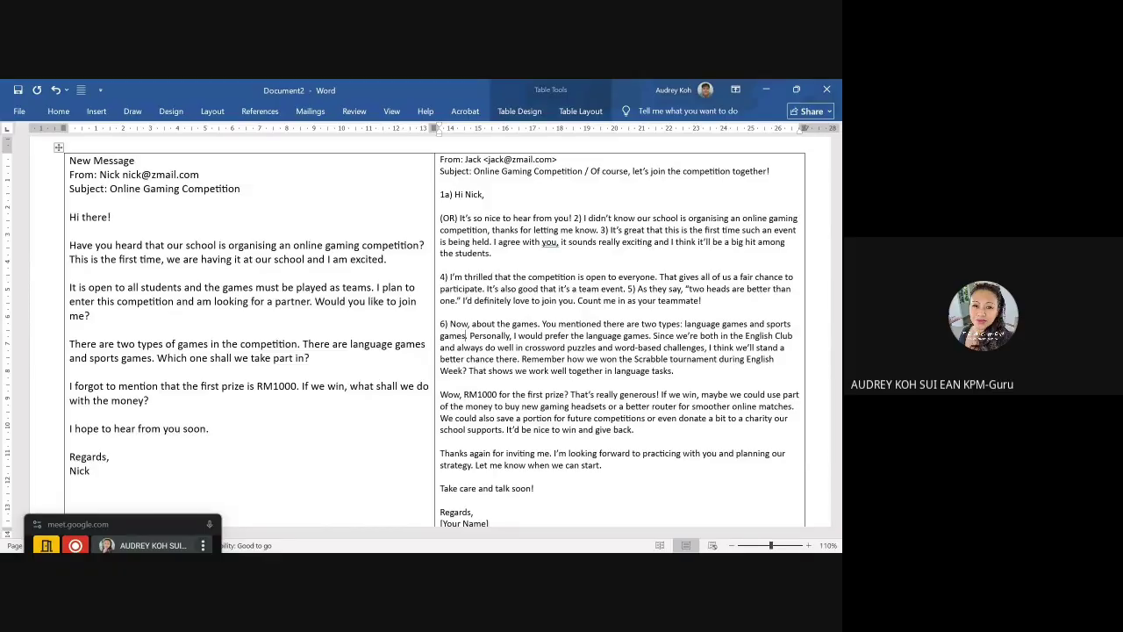
text(. &&)
key(BackSpace)
key(BackSpace)
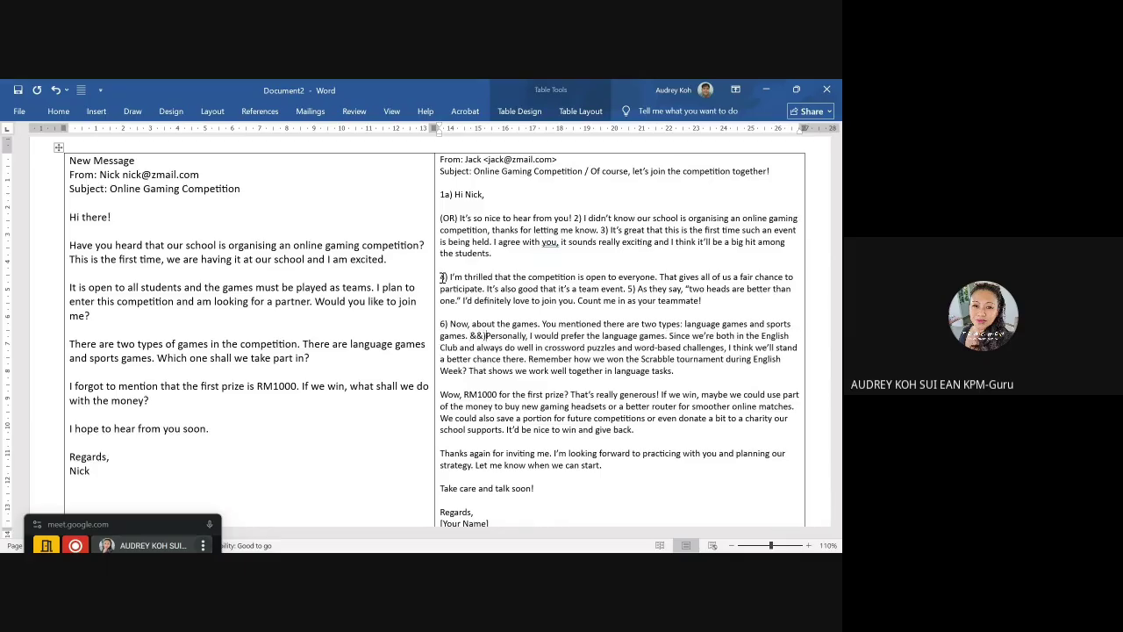
text(7))
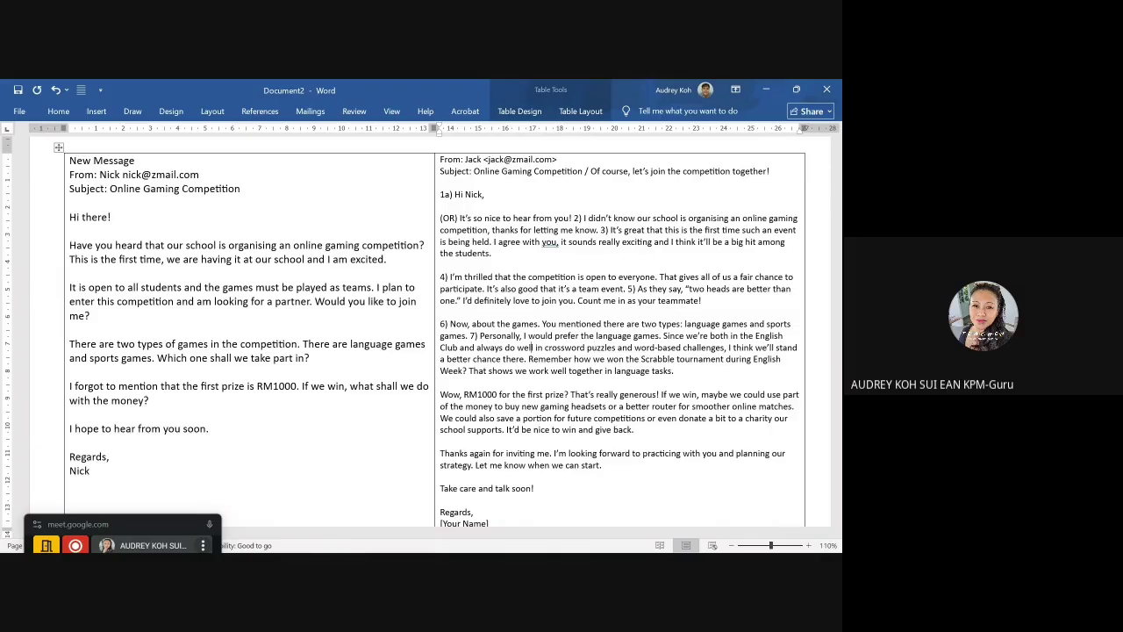
Step: Turn the label before "Personally" into "7a)" and add "7b)" before "Remember how we won"
click(474, 339)
text(a)
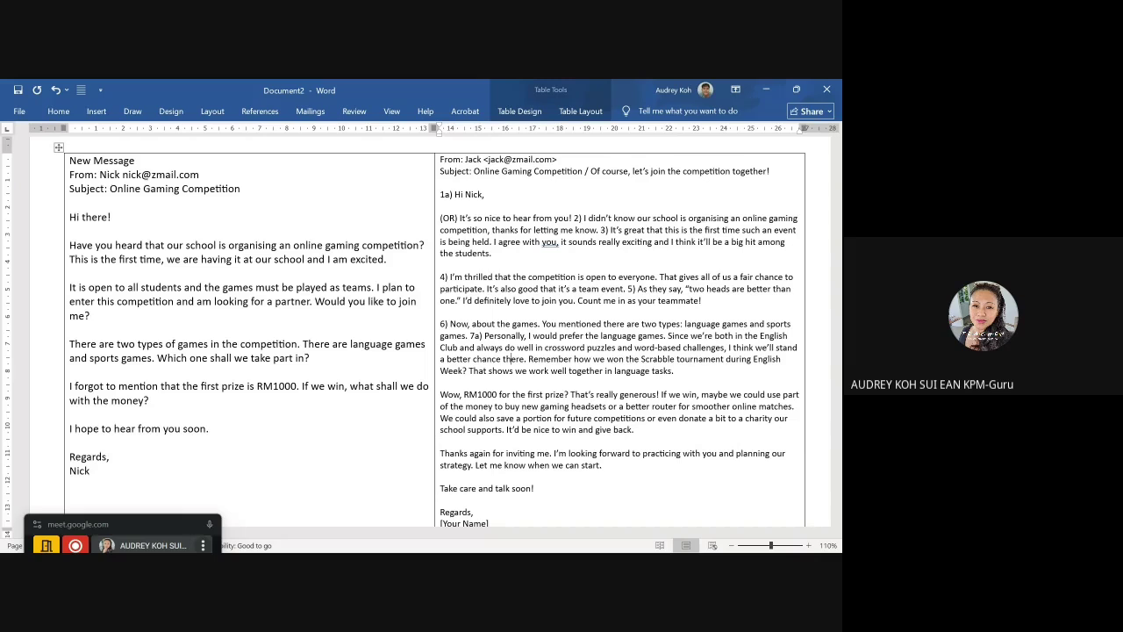
click(528, 359)
text(T)
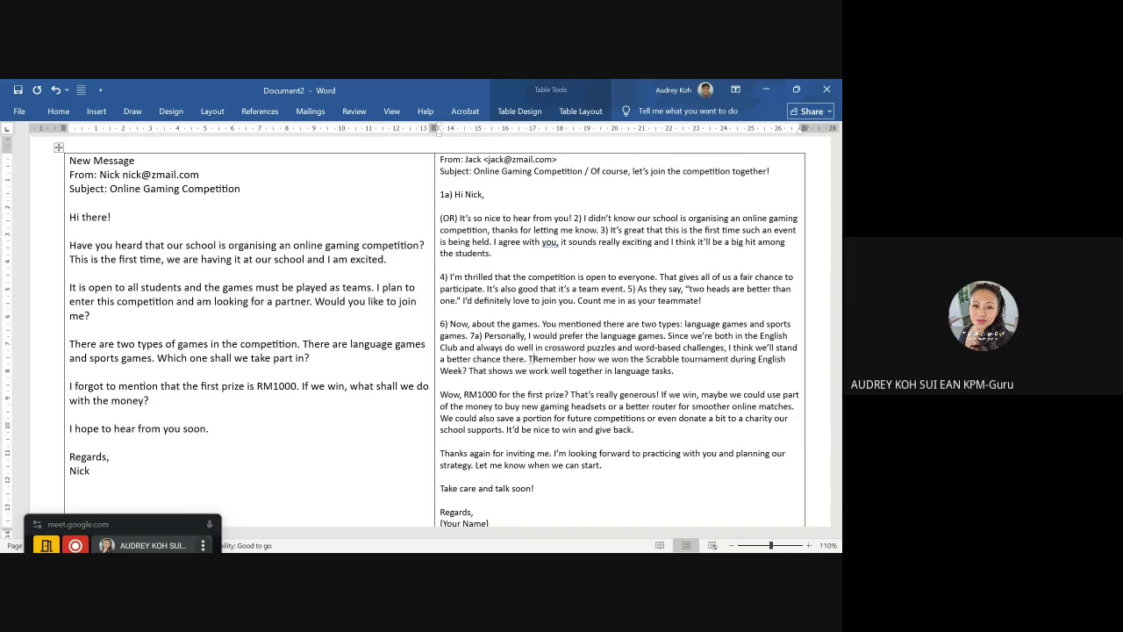
key(BackSpace)
text(7b))
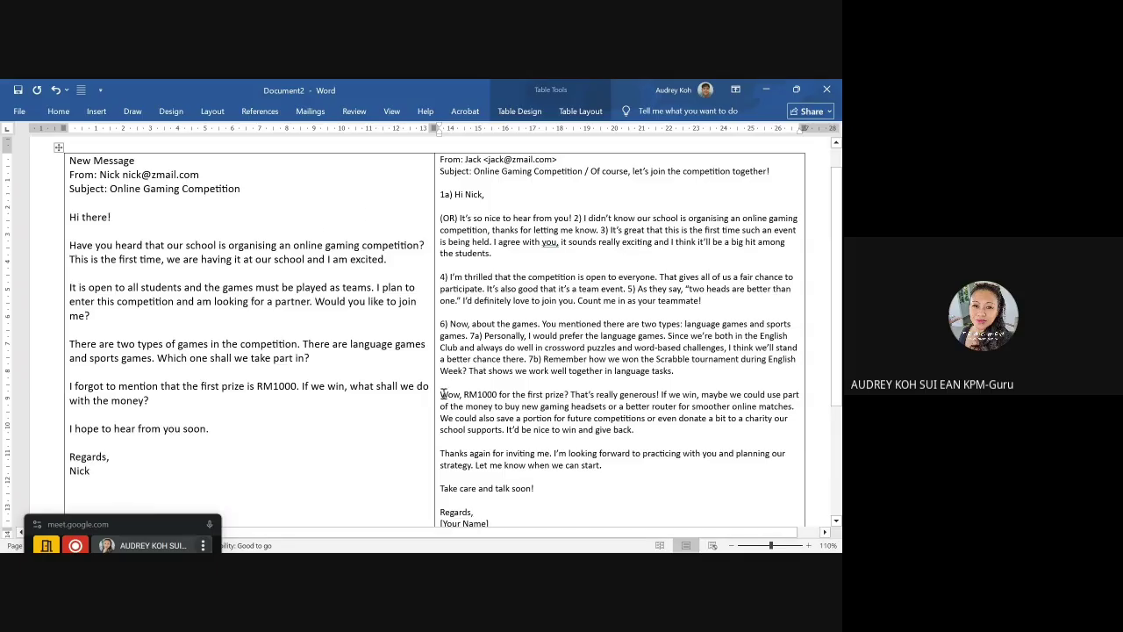
Step: Label the prize paragraph with "8)" before "Wow", "9a)" before "If we win" and "9b)" before "We could also save"
click(441, 394)
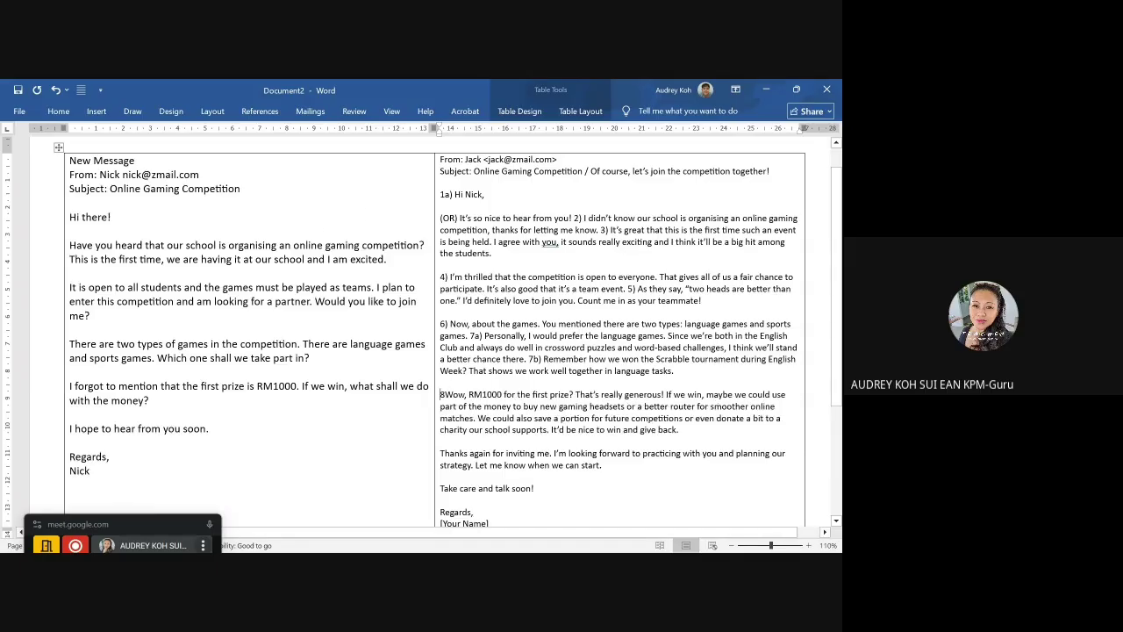
text(8))
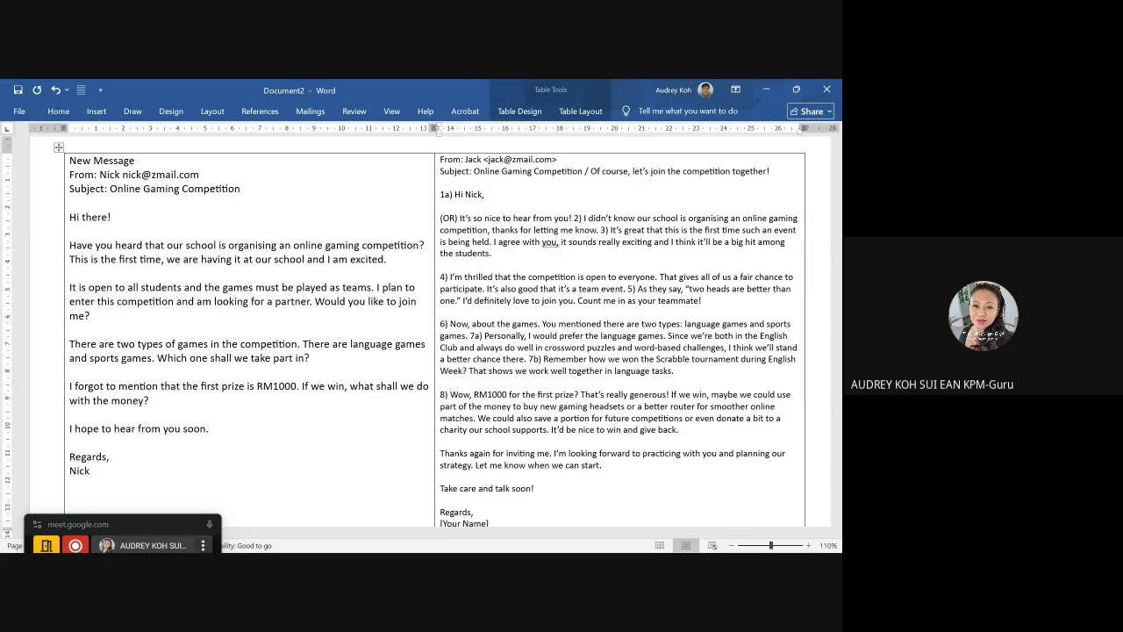
click(681, 395)
text(9))
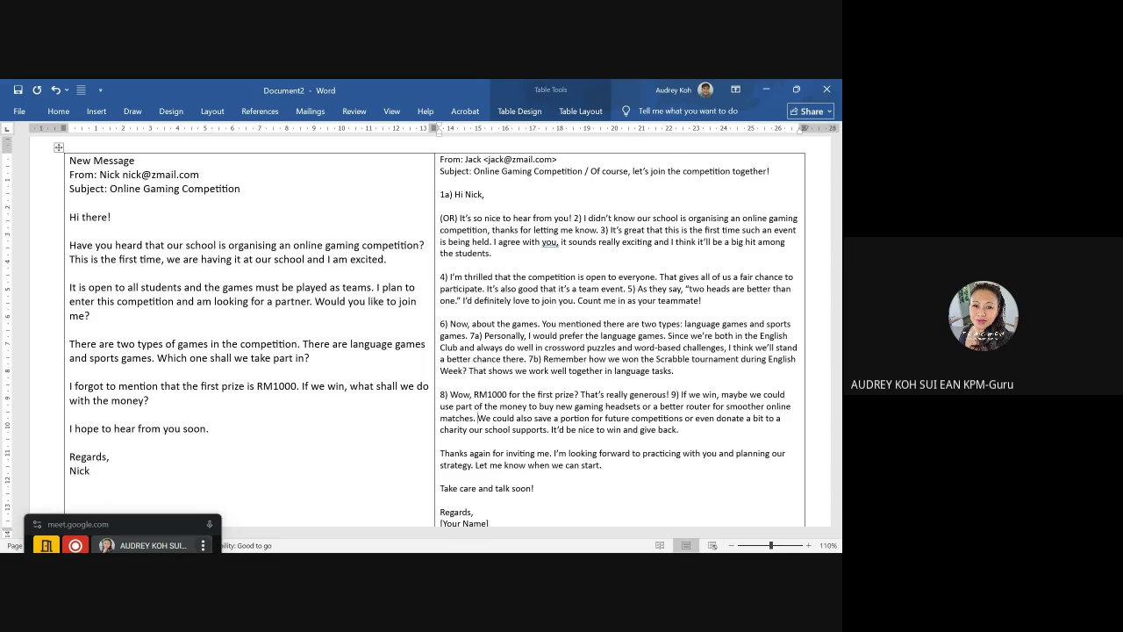
click(478, 418)
text(9b))
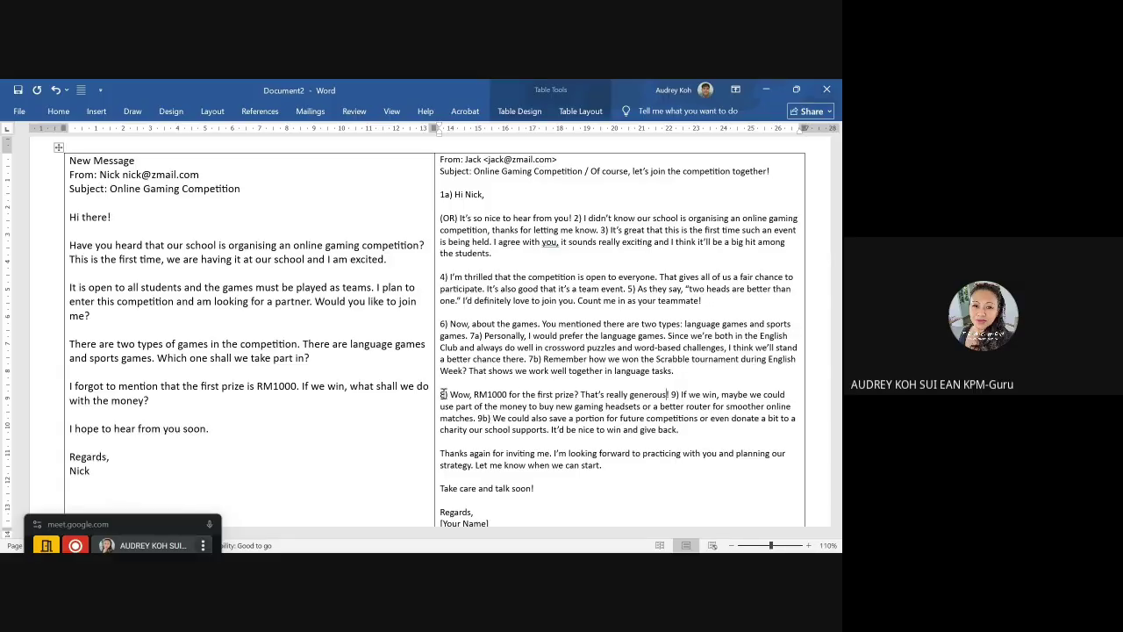
text( a)
Step: Label "Thanks again for inviting me" with "10)" and join "Take care and talk soon!" onto the end of that paragraph
text(10))
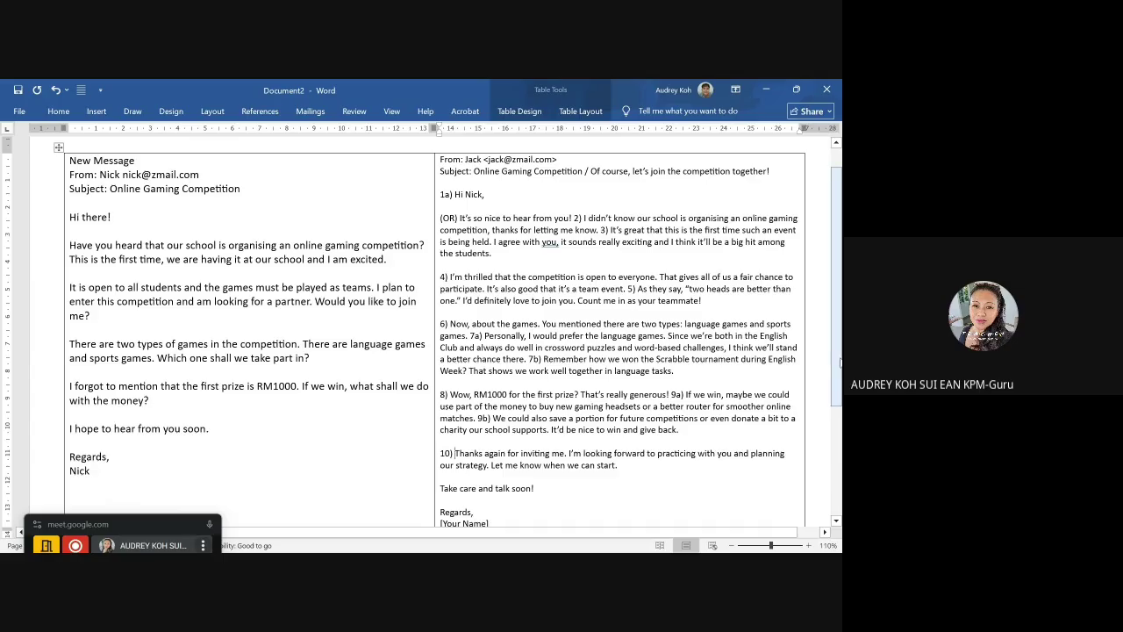
drag(840, 362, 841, 432)
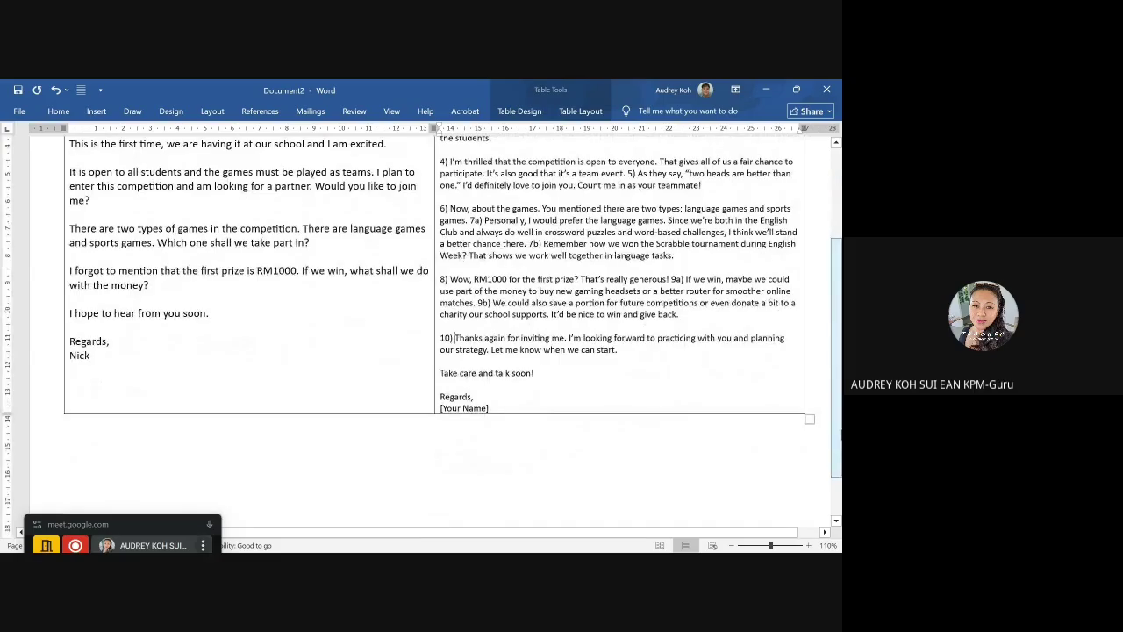
click(635, 350)
key(Delete)
key(Delete)
key(Down)
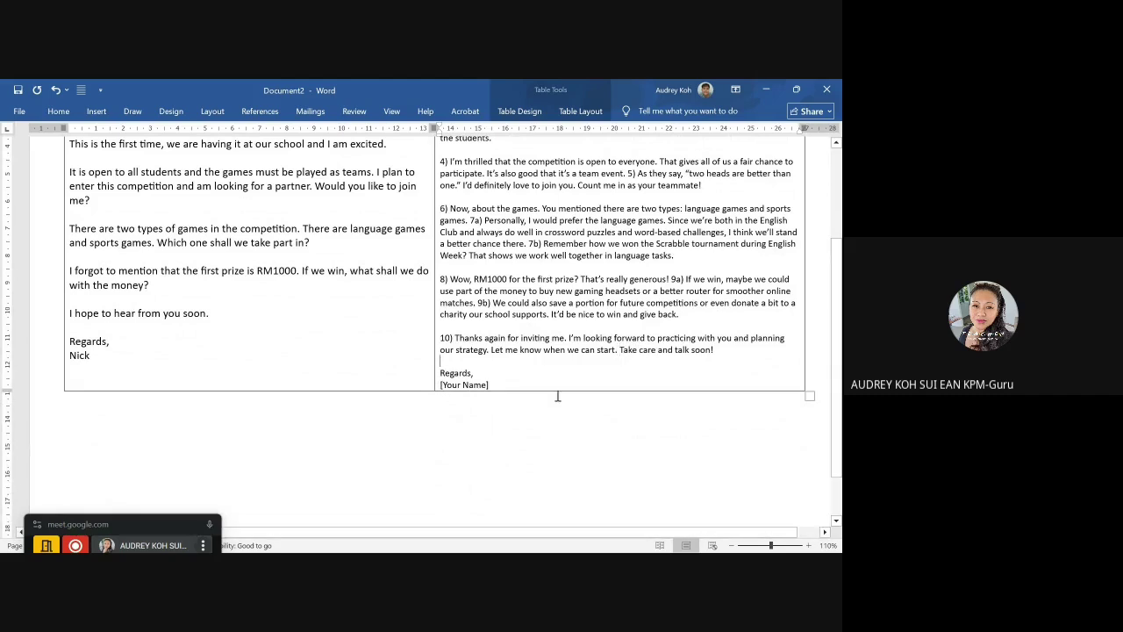
Step: Replace the "[Your Name]" placeholder under "Regards," with the replying student's first name
drag(493, 387, 443, 384)
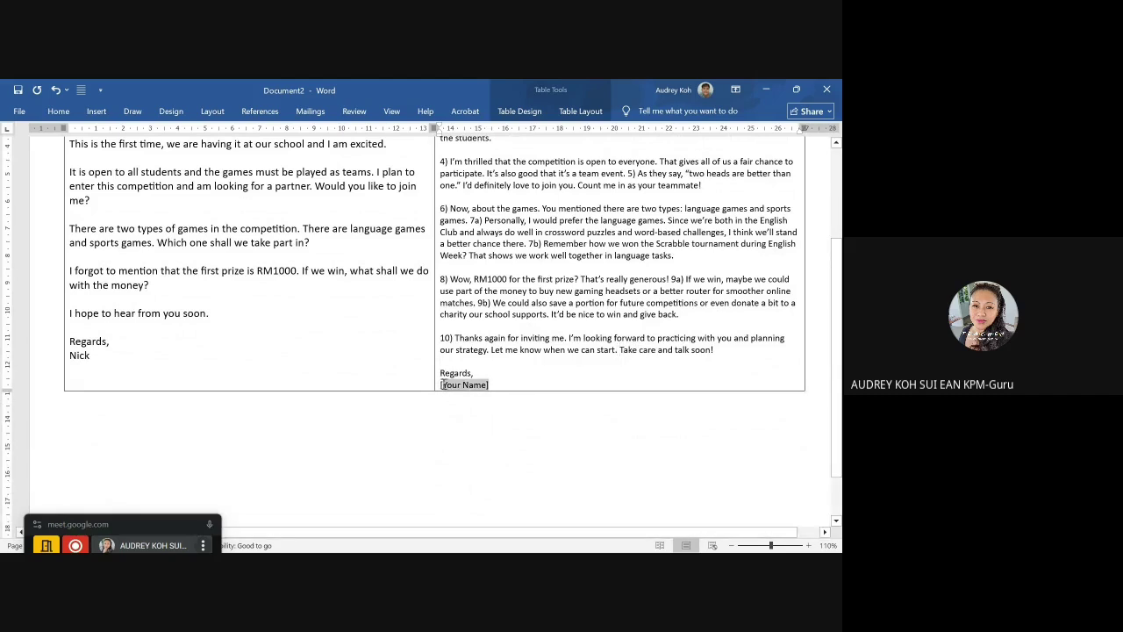
text(Jack)
drag(837, 373, 840, 303)
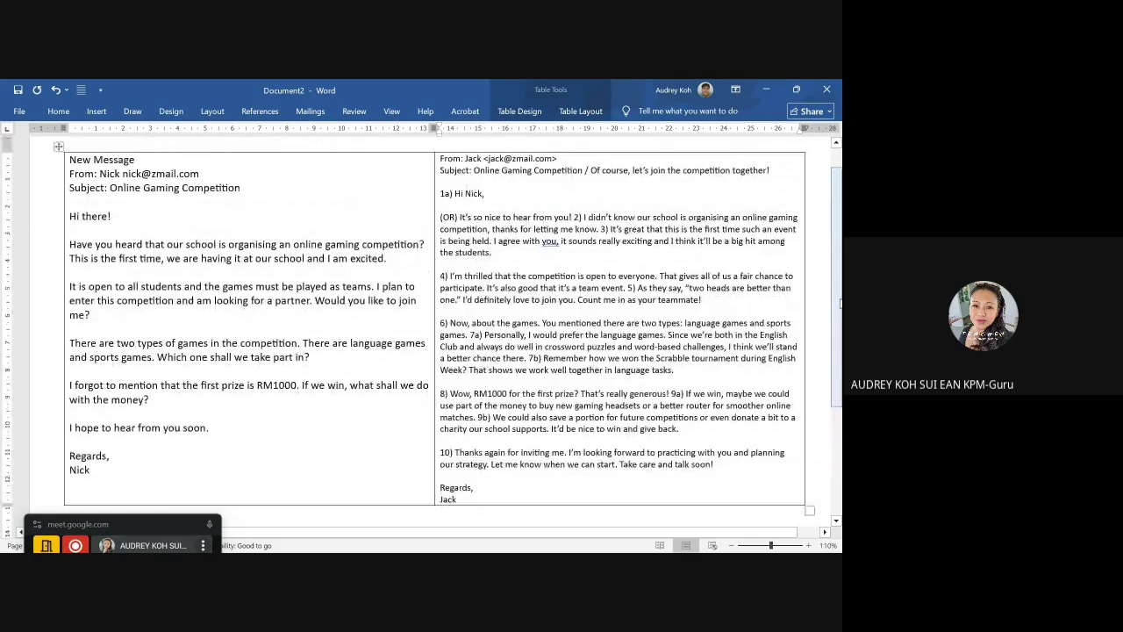
Step: Switch to the ChatGPT conversation and copy the prompt that asks for the MUET exam Band 5 response
mouse_move(523, 537)
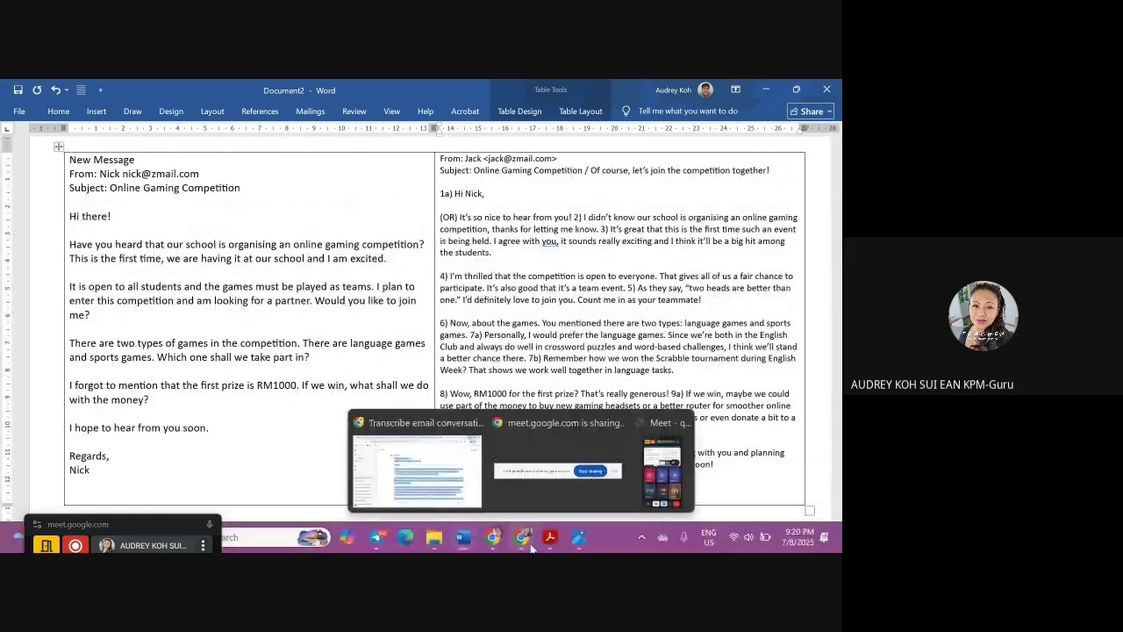
click(443, 467)
click(443, 467)
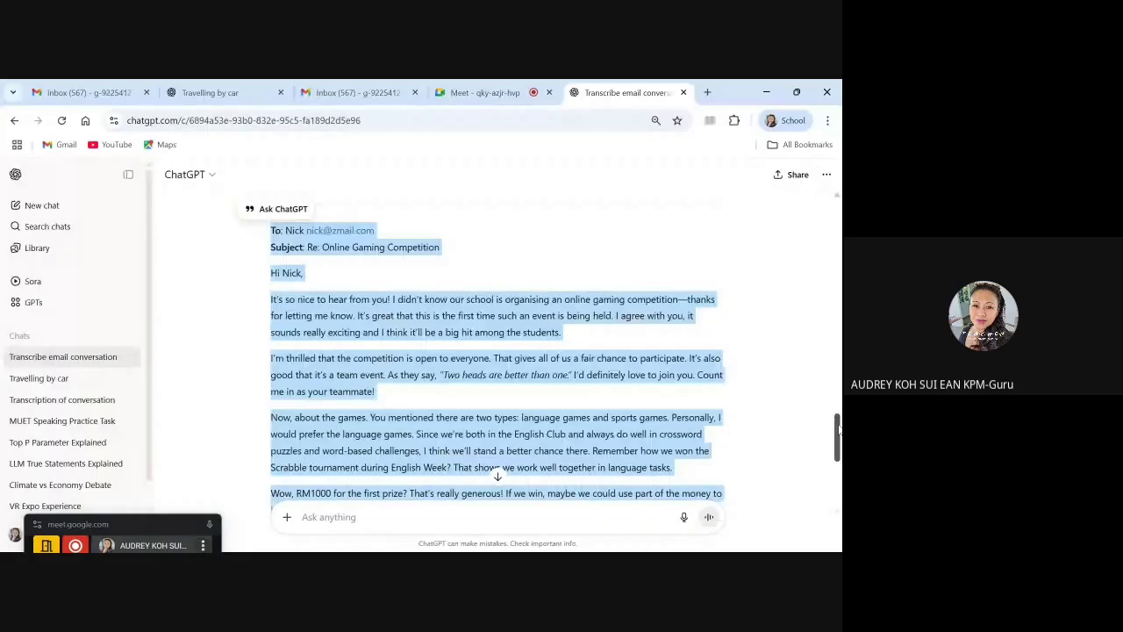
drag(839, 430, 838, 396)
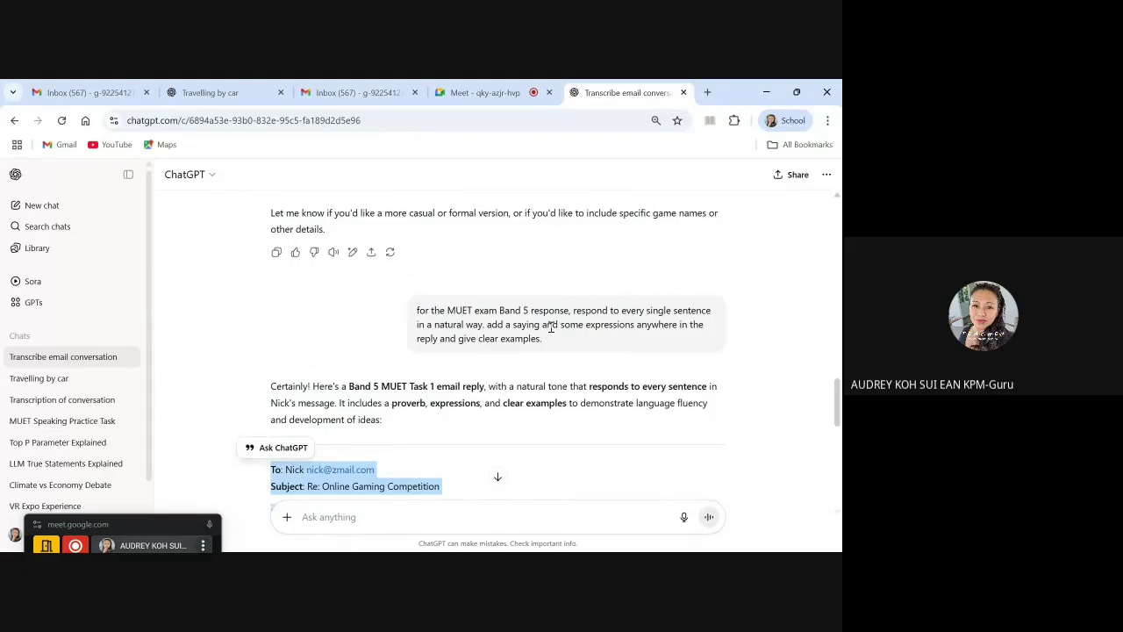
drag(544, 339, 412, 315)
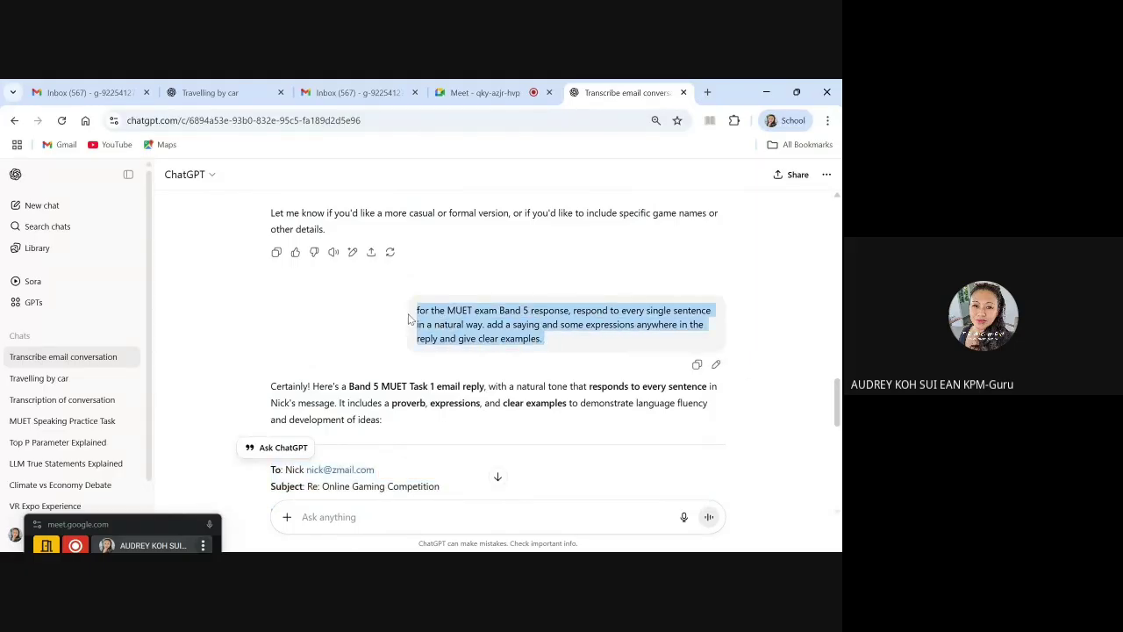
right_click(442, 321)
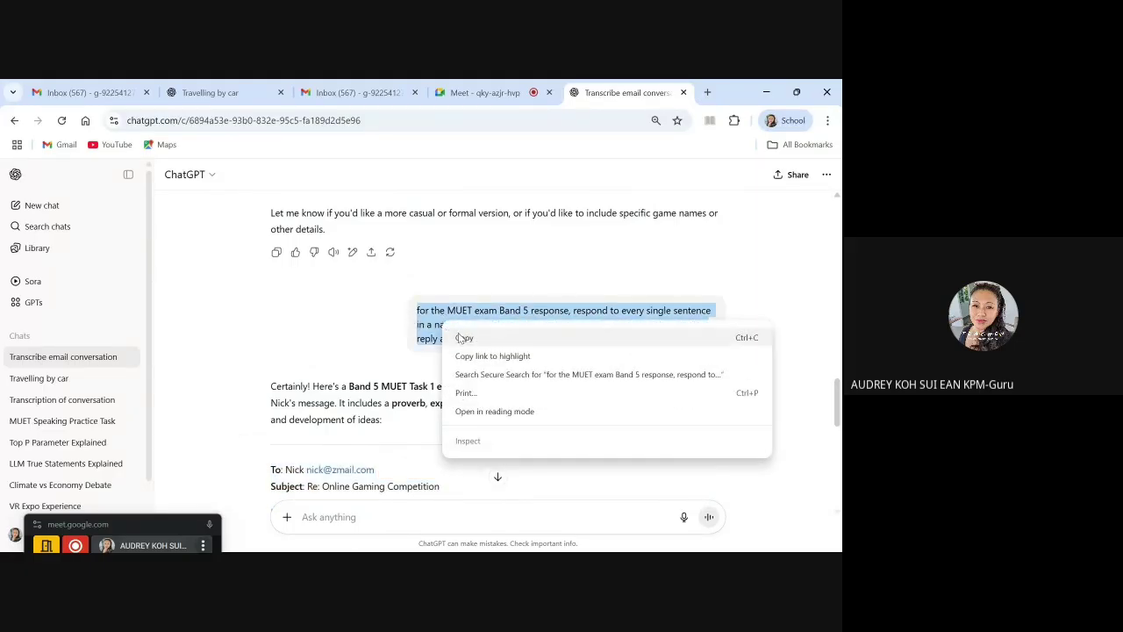
click(461, 335)
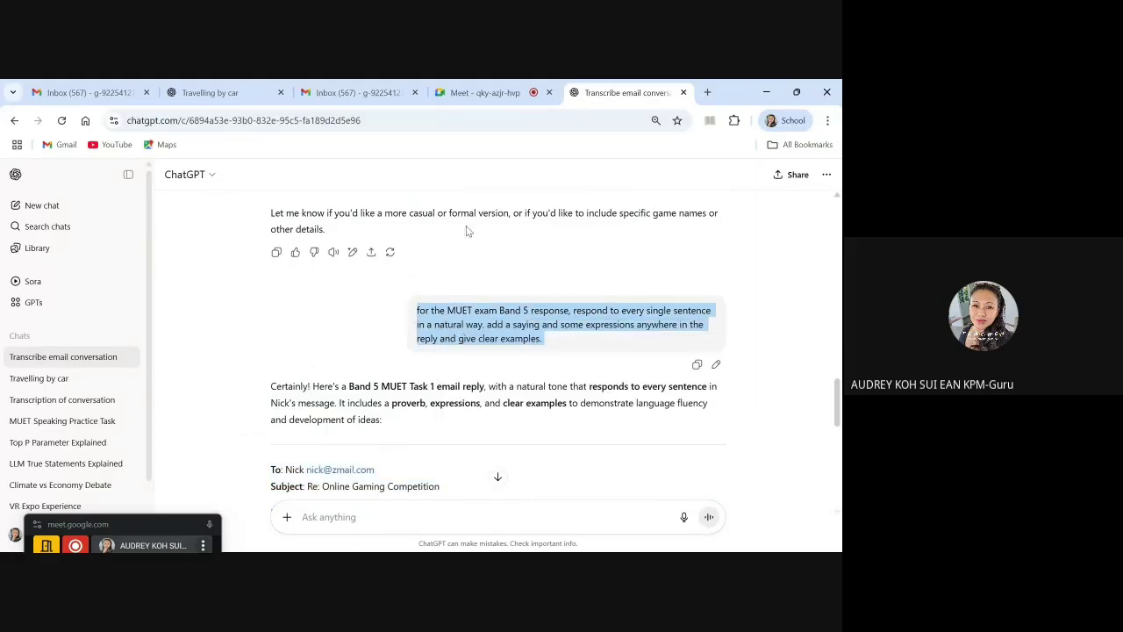
Step: Return to the Word handout and paste the prompt as text only on a new line above the reply's "From:" line
click(767, 89)
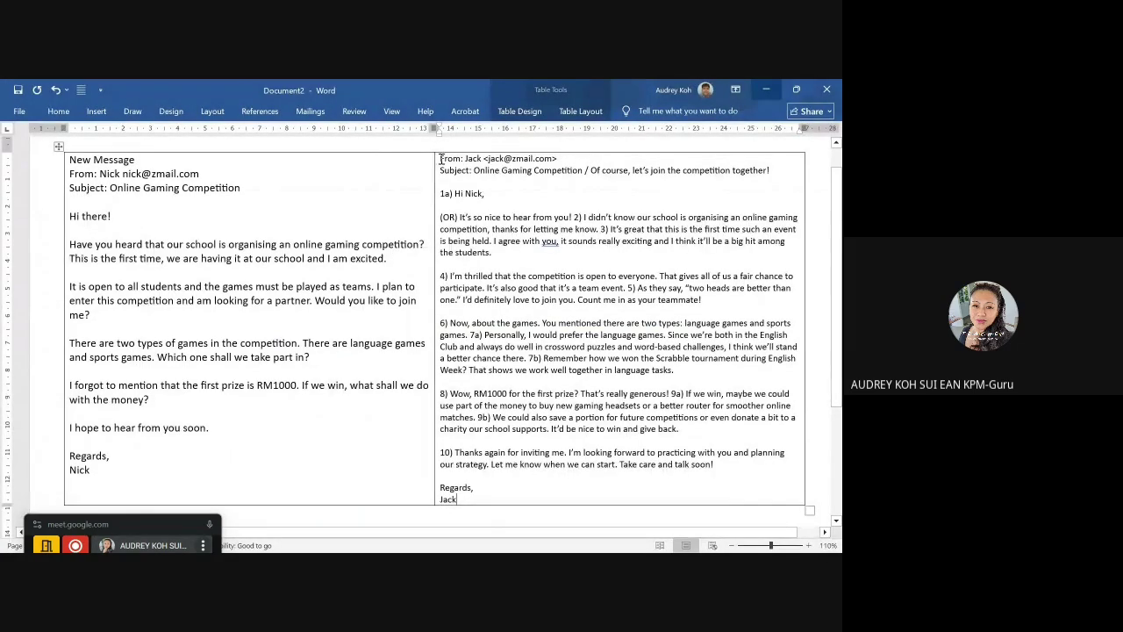
click(441, 159)
key(Return)
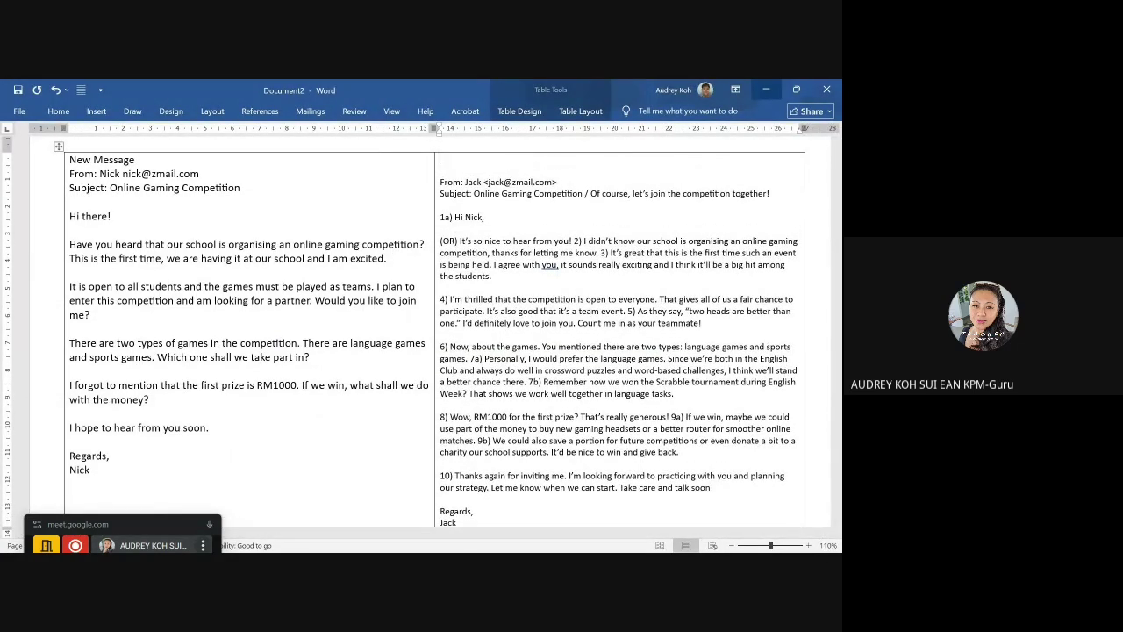
right_click(443, 160)
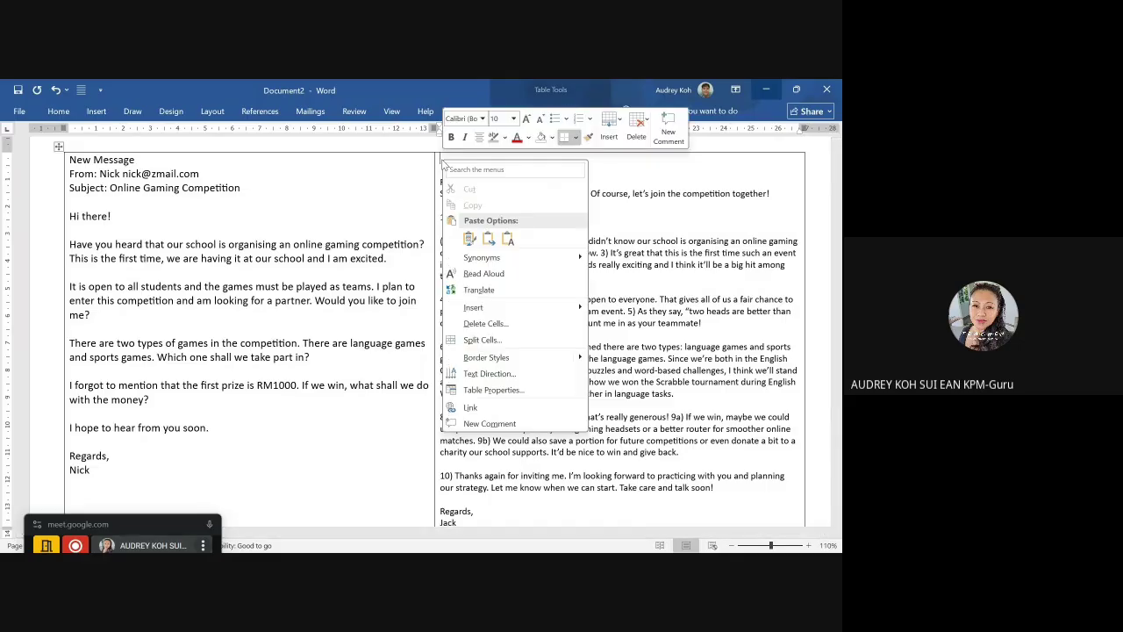
click(510, 237)
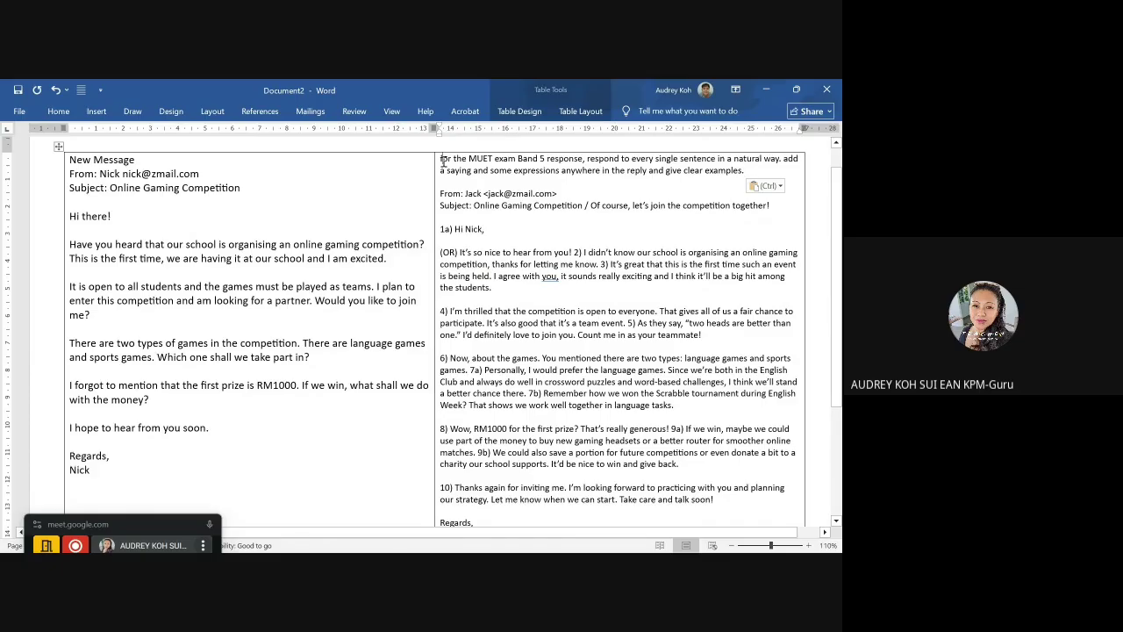
Step: Prefix the pasted prompt with "Prompt:" and capitalise its first word as "For"
click(444, 161)
key(BackSpace)
text(Prompt)
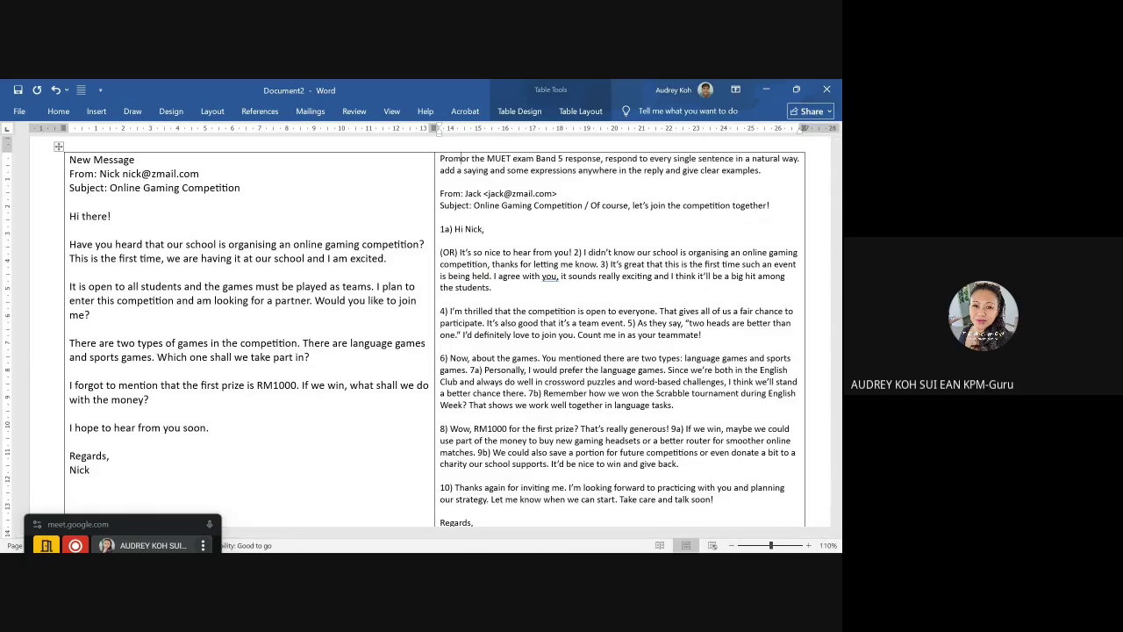
text(: F)
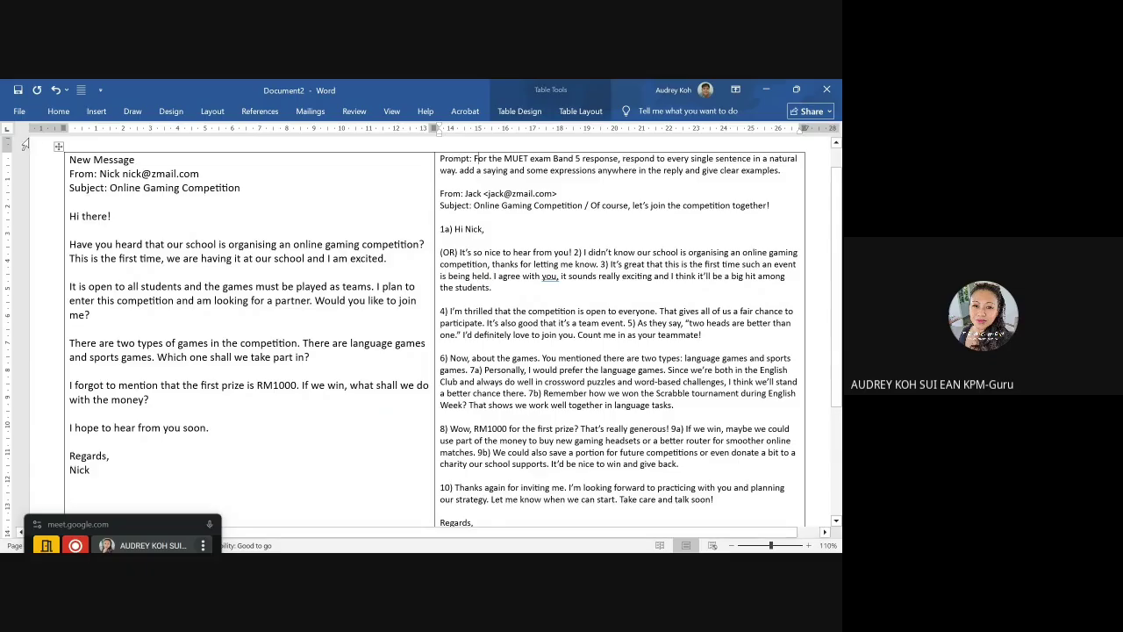
Step: Add the heading "HIGH BAND SAMPLE:" on its own line above the prompt in the reply column
click(70, 160)
click(441, 159)
key(Return)
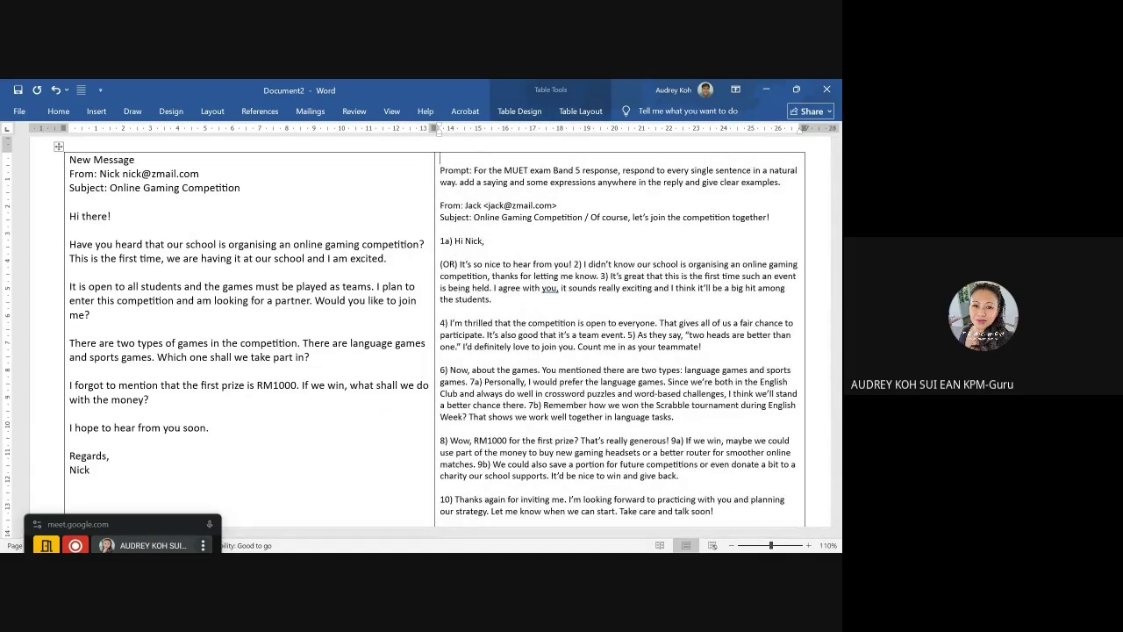
key(Caps_Lock)
text(HIG)
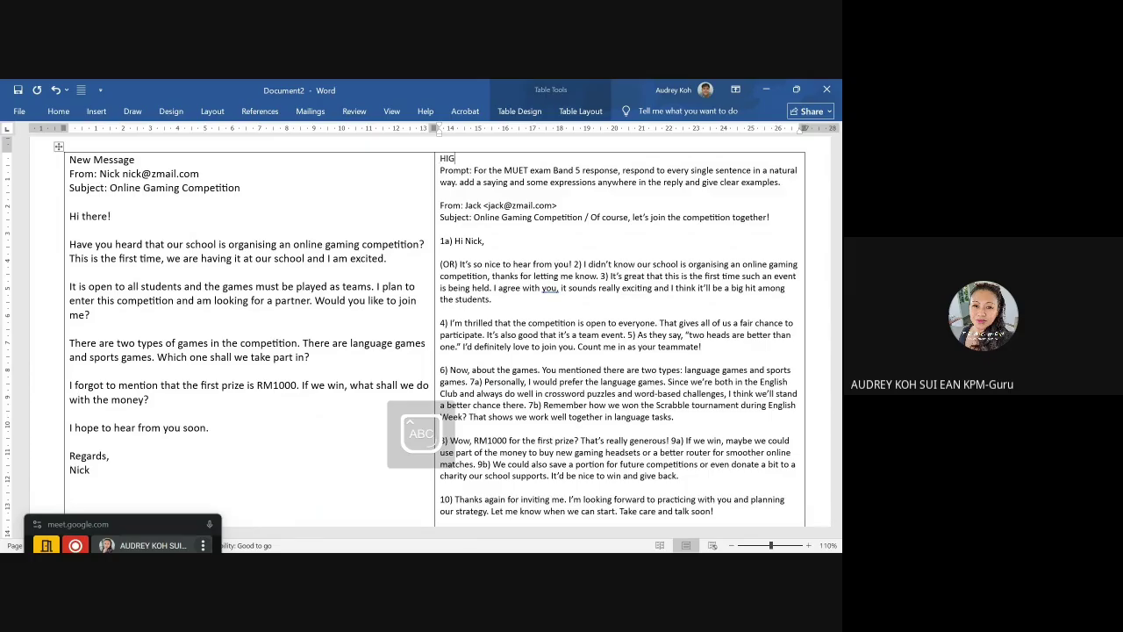
text(H BAND)
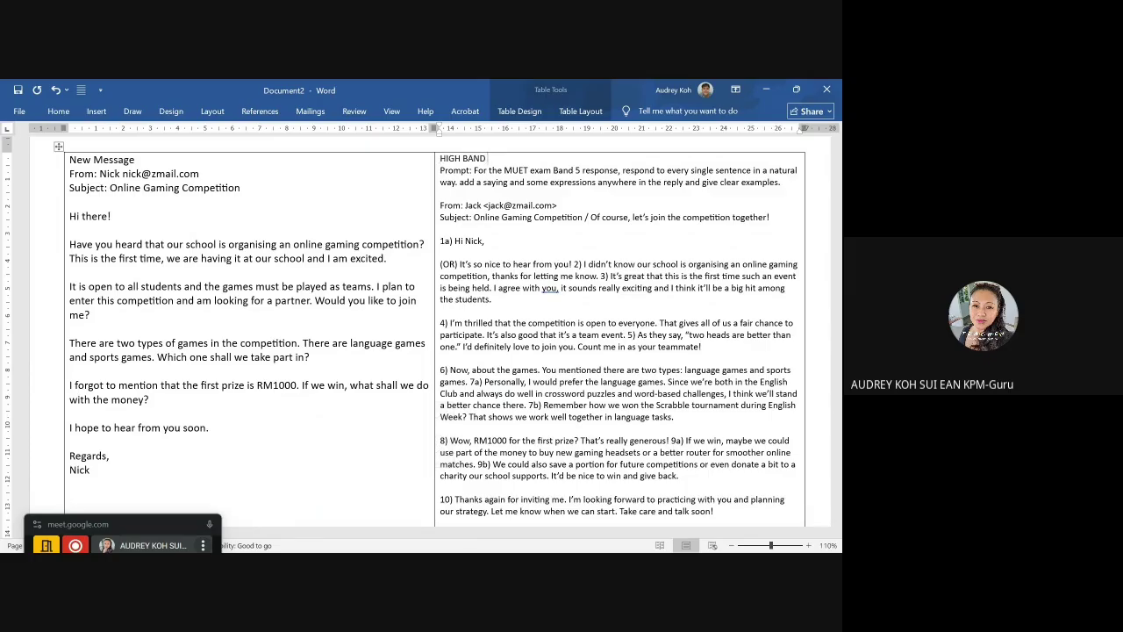
text( SAMPLE:)
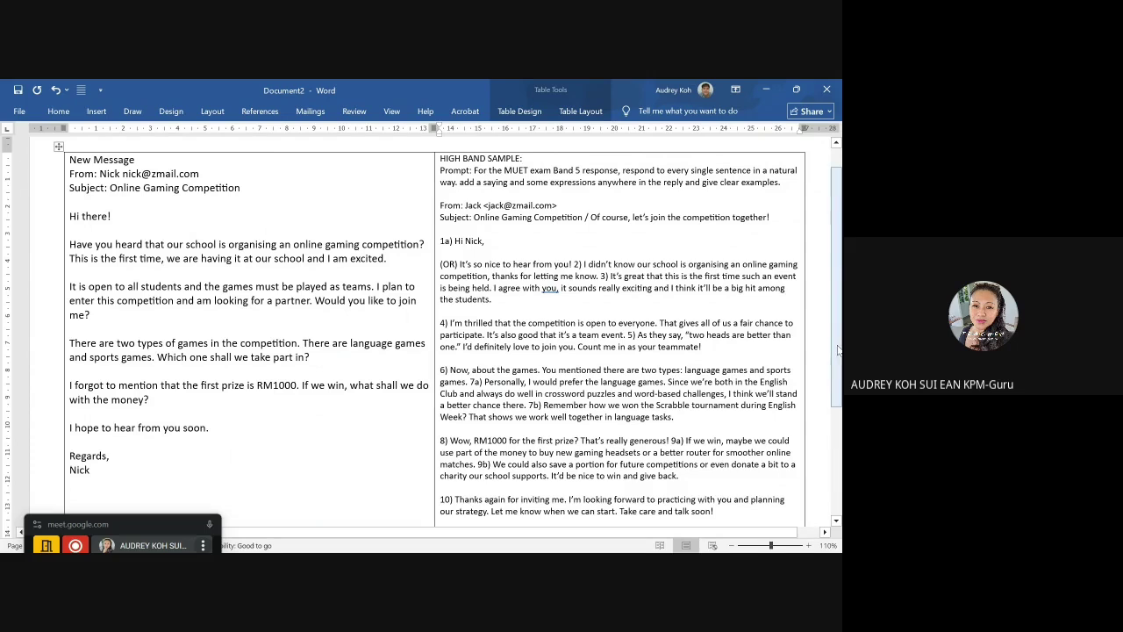
Step: Copy the entire two-column table holding the email and the high band reply
scroll(838, 349, down, 4)
scroll(816, 307, up, 5)
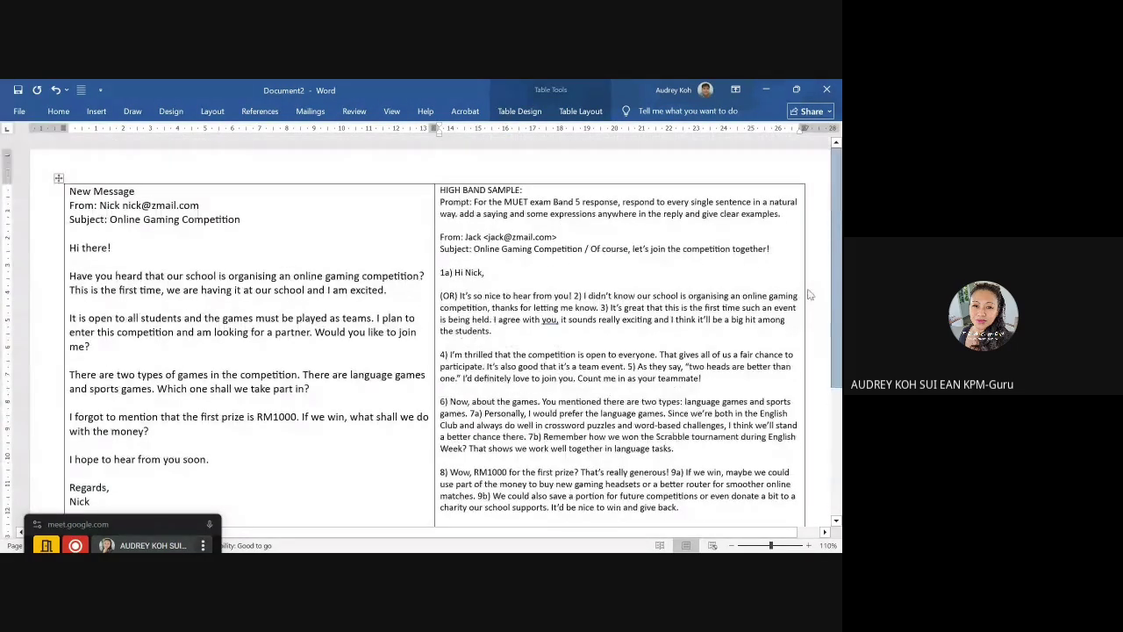
click(57, 179)
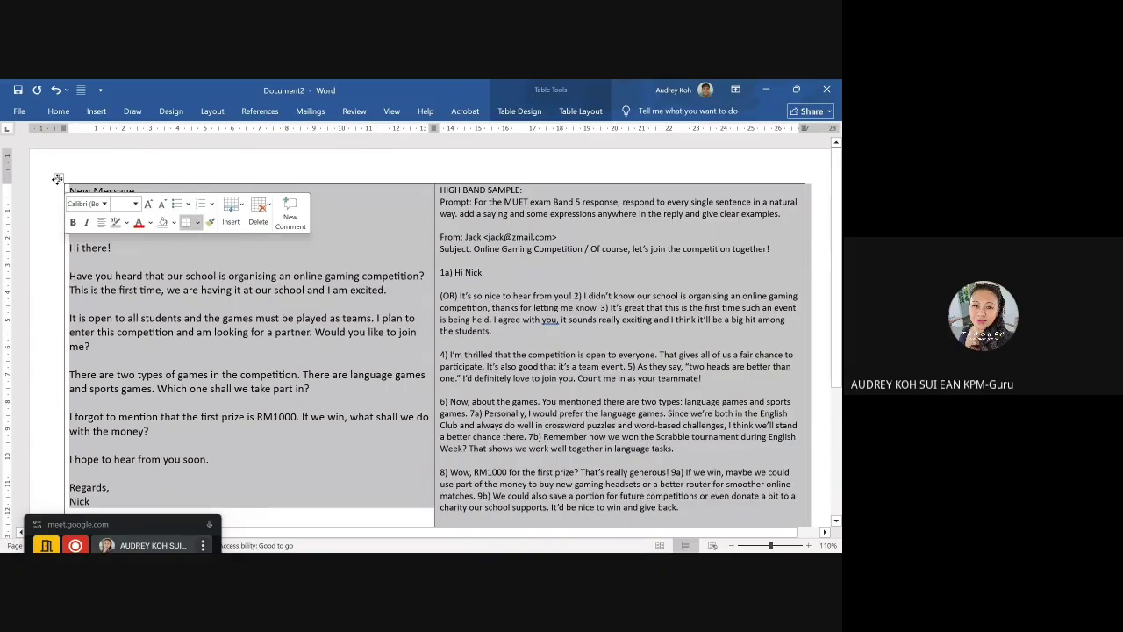
right_click(57, 179)
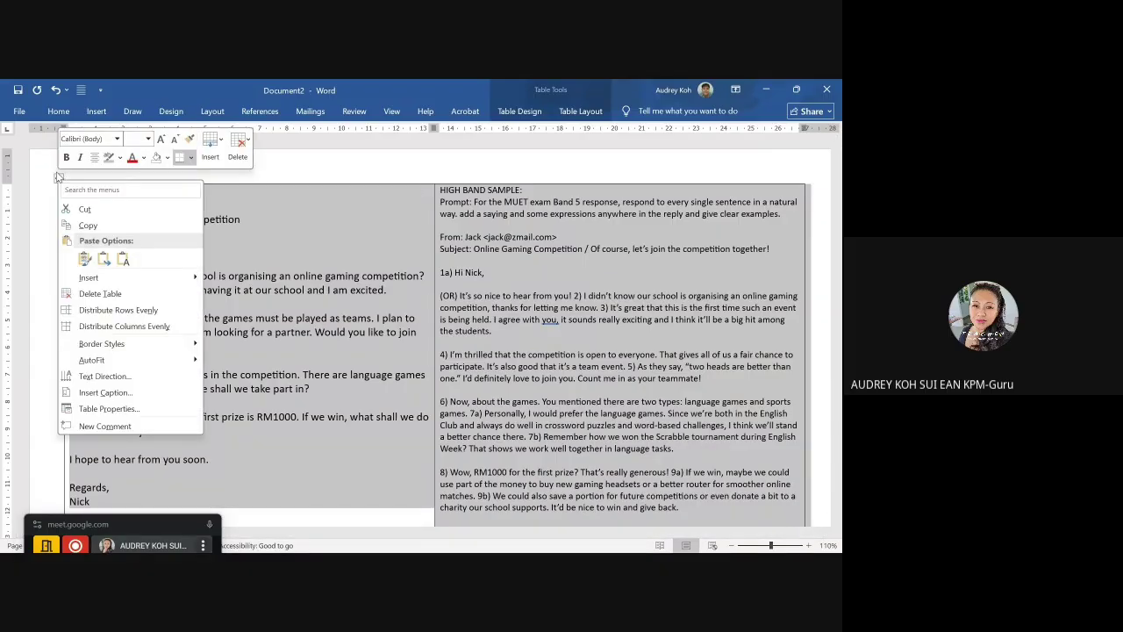
click(58, 179)
right_click(59, 178)
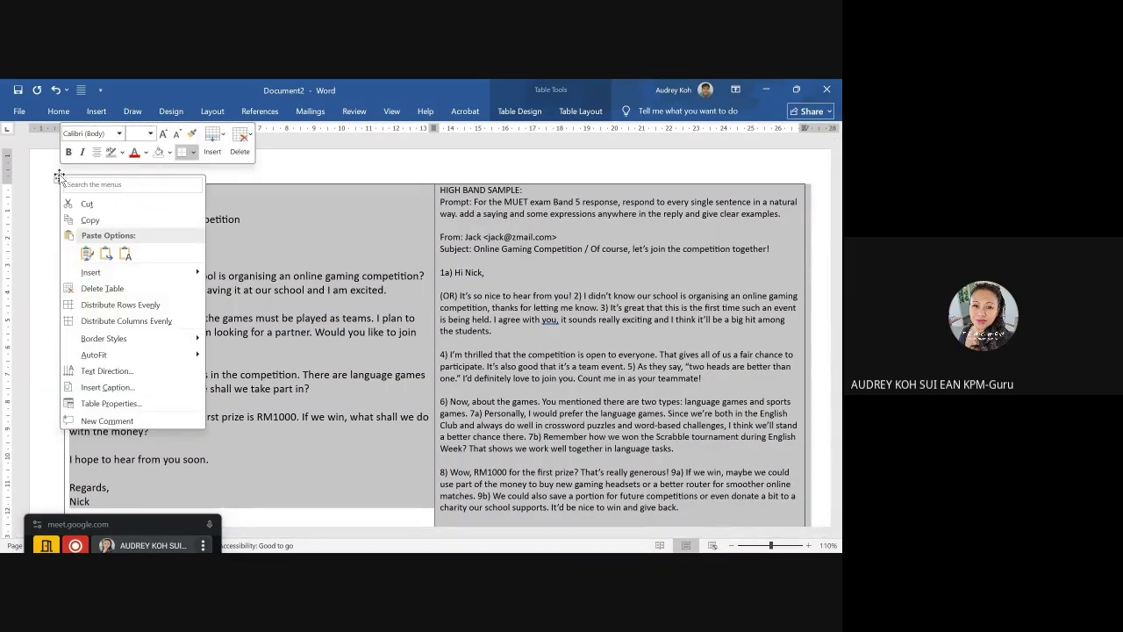
click(90, 220)
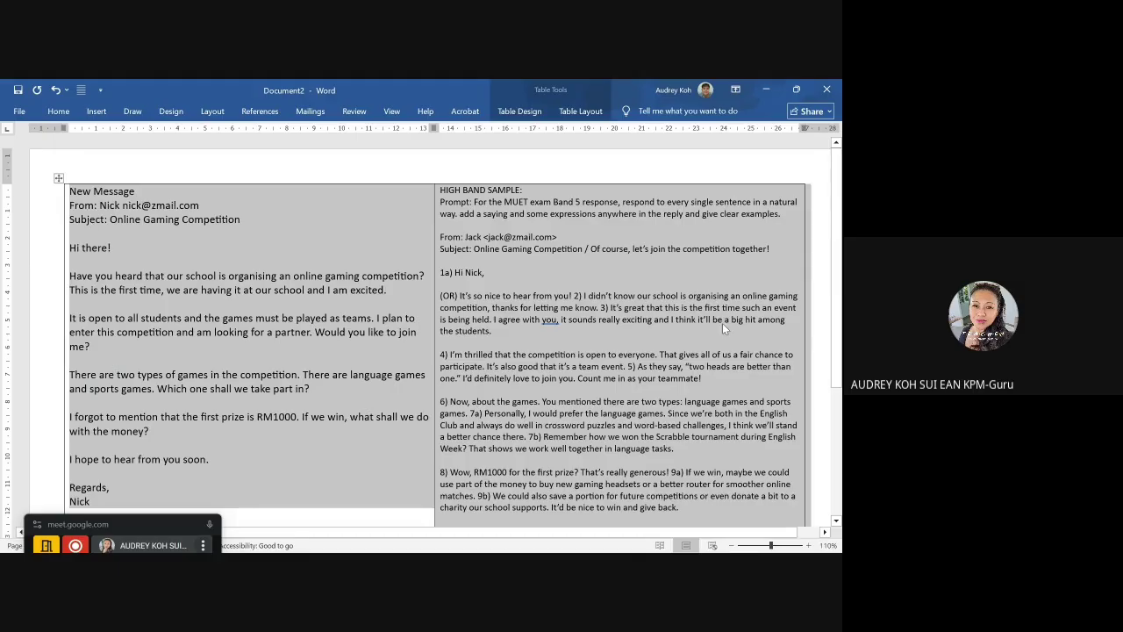
Step: Insert a page break below the table and paste the copied table on the new page with source formatting kept
drag(840, 309, 841, 437)
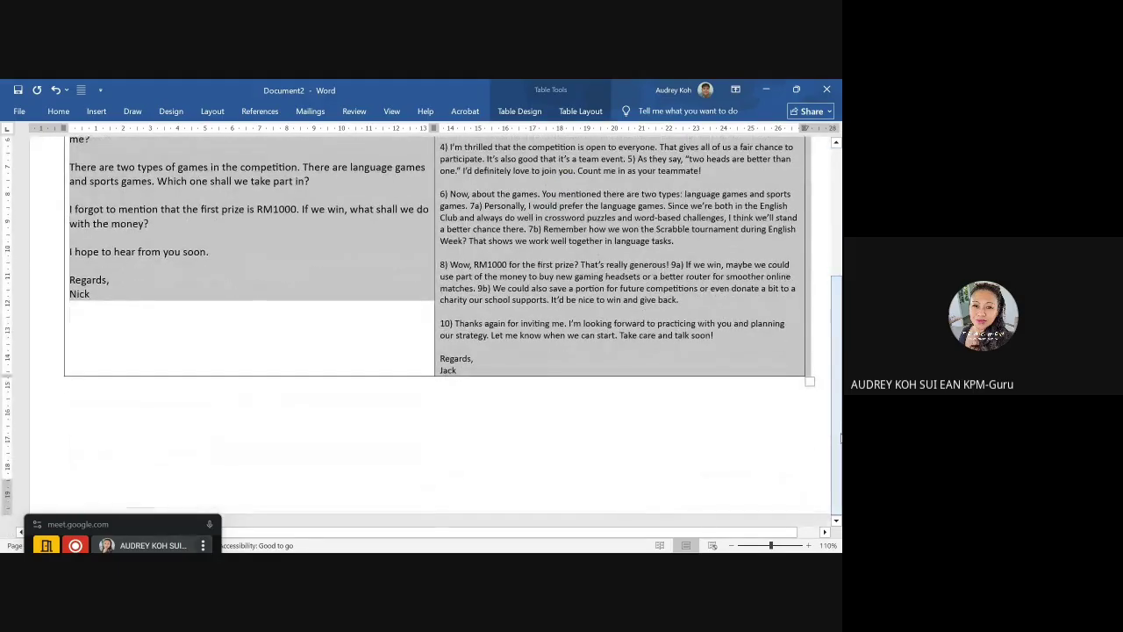
click(817, 376)
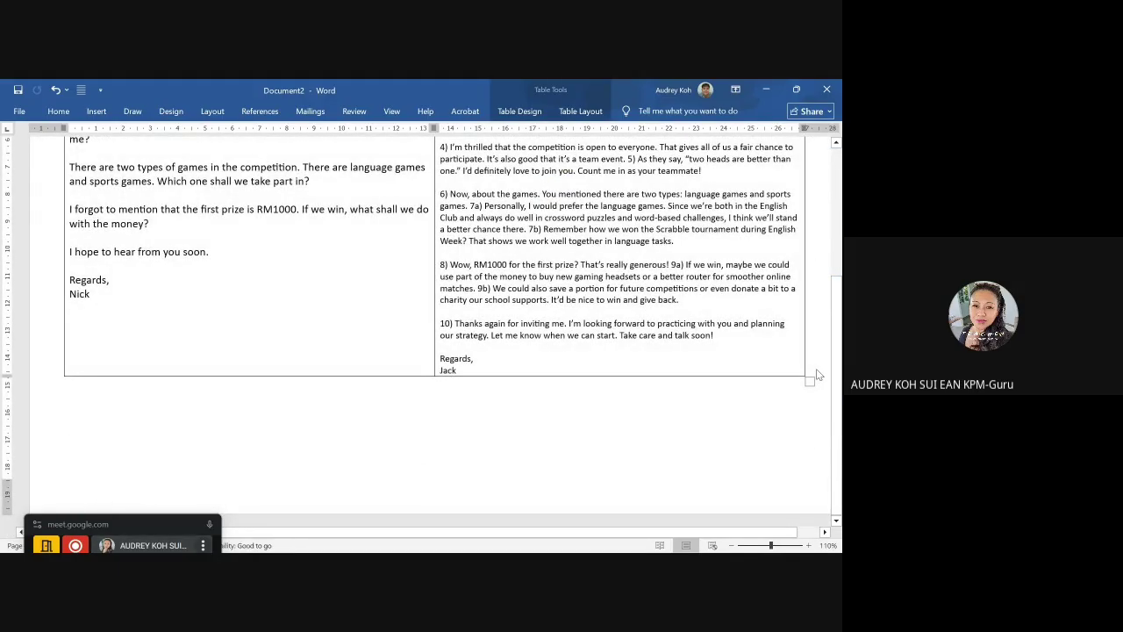
click(678, 401)
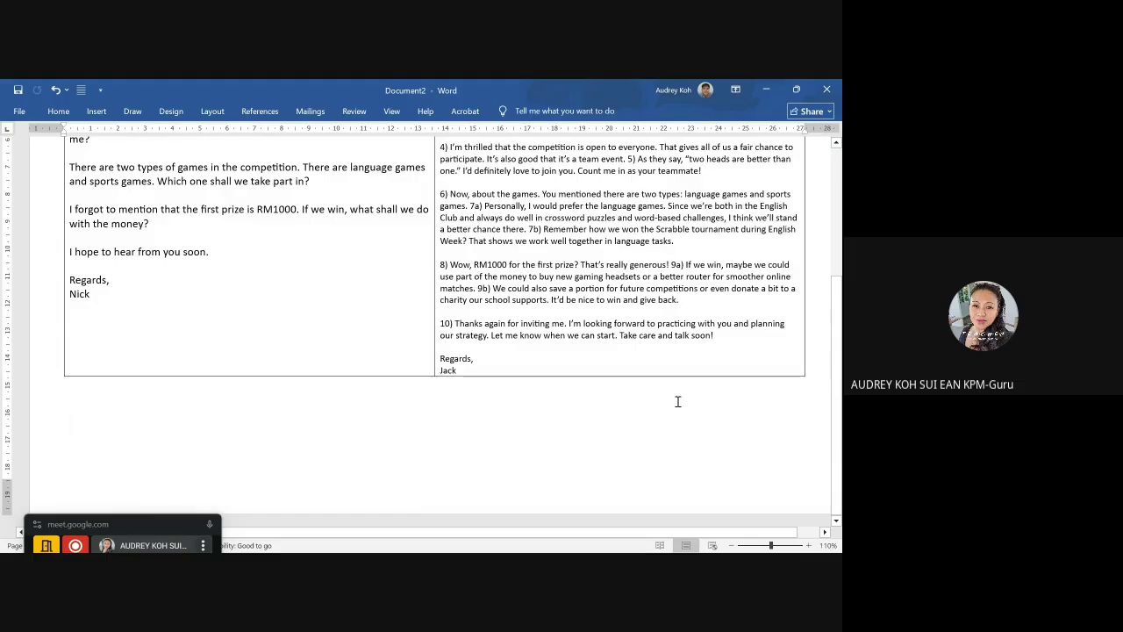
key(ctrl+Return)
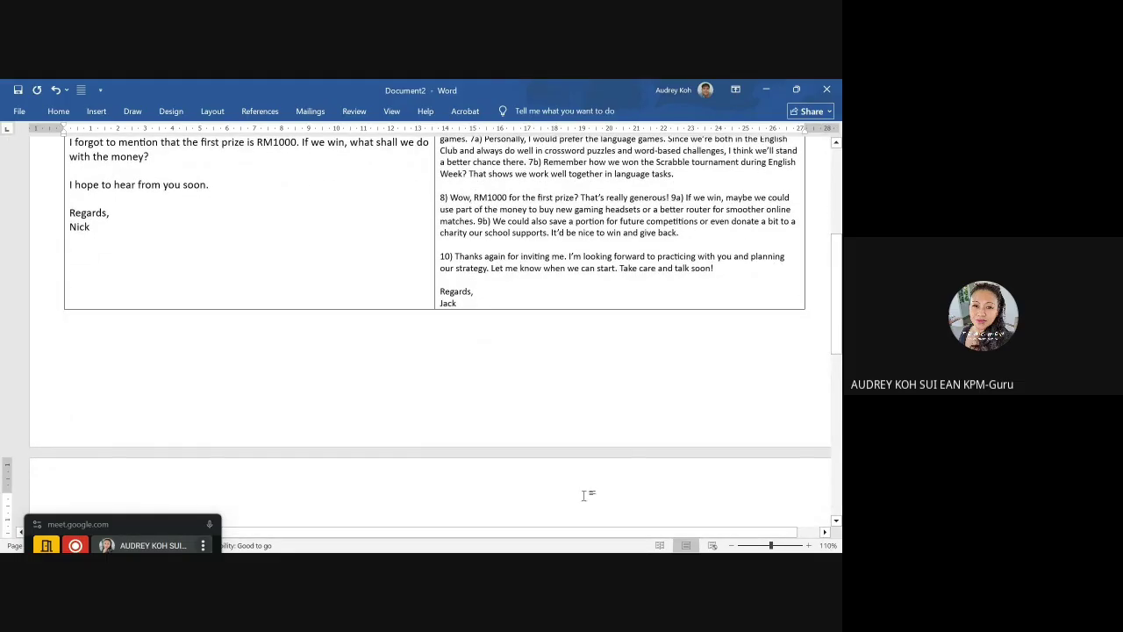
right_click(65, 499)
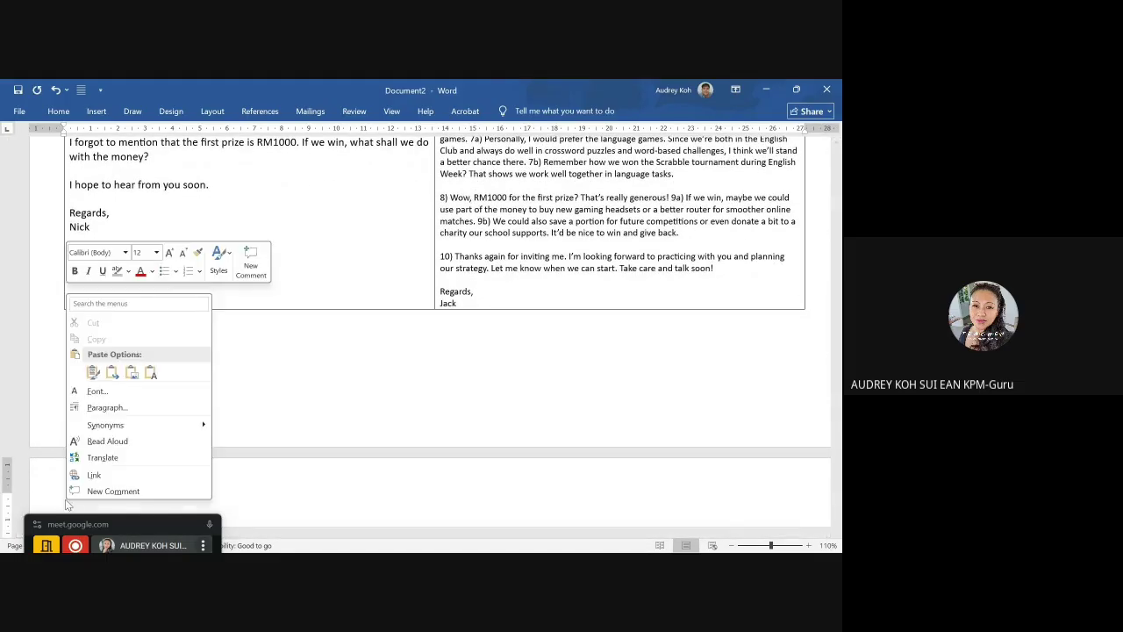
click(94, 373)
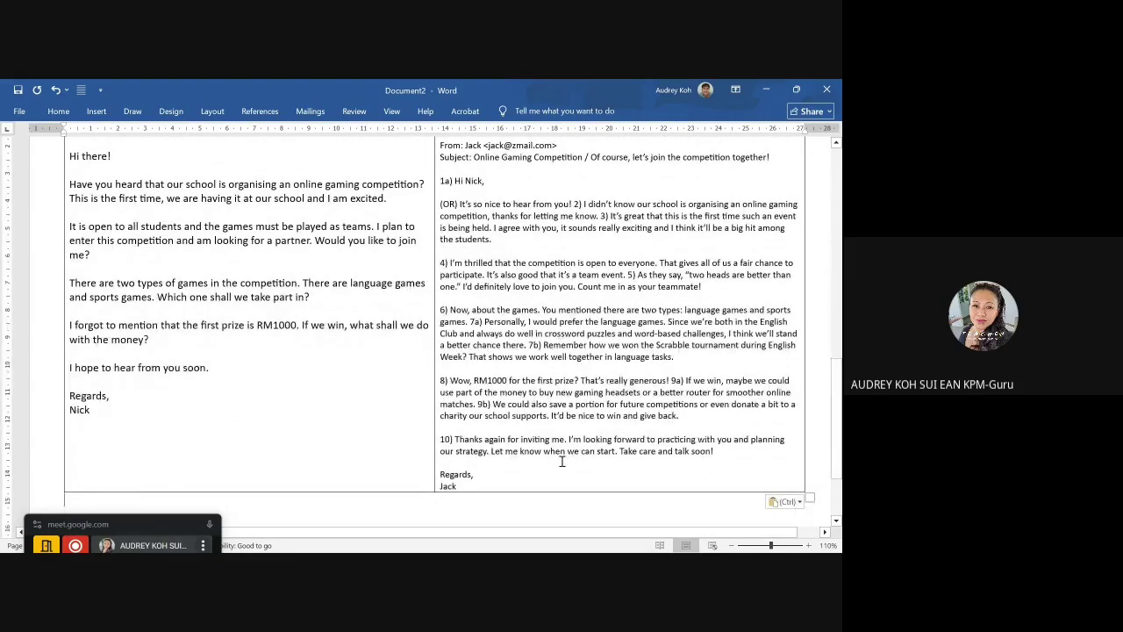
Step: Switch back to the ChatGPT conversation and request a "Band 3" version of the email reply
click(766, 90)
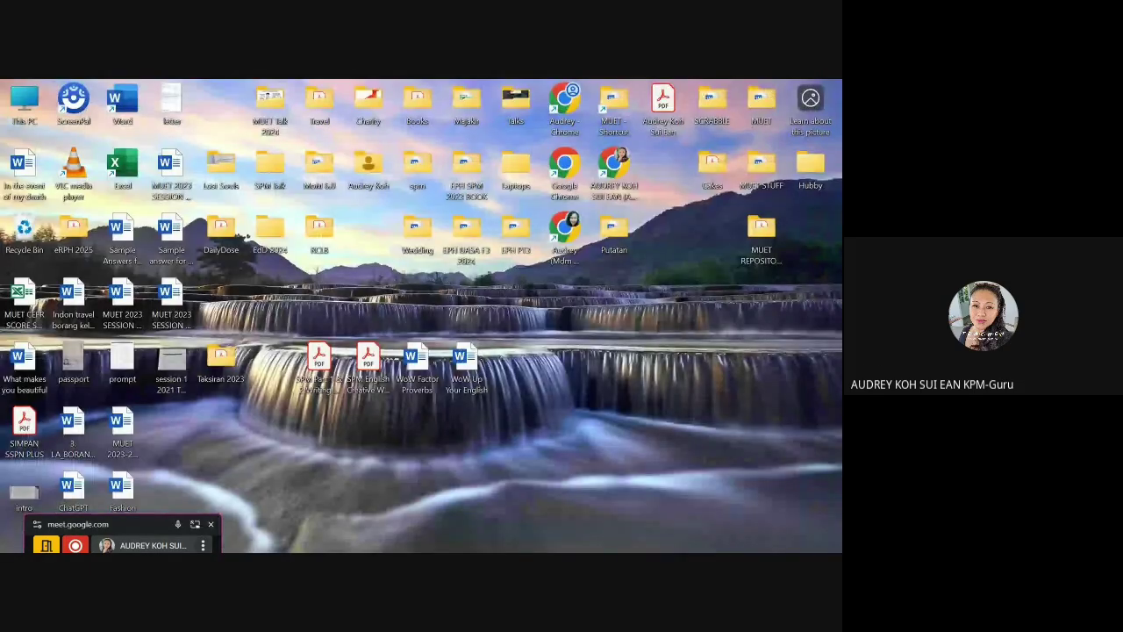
mouse_move(521, 537)
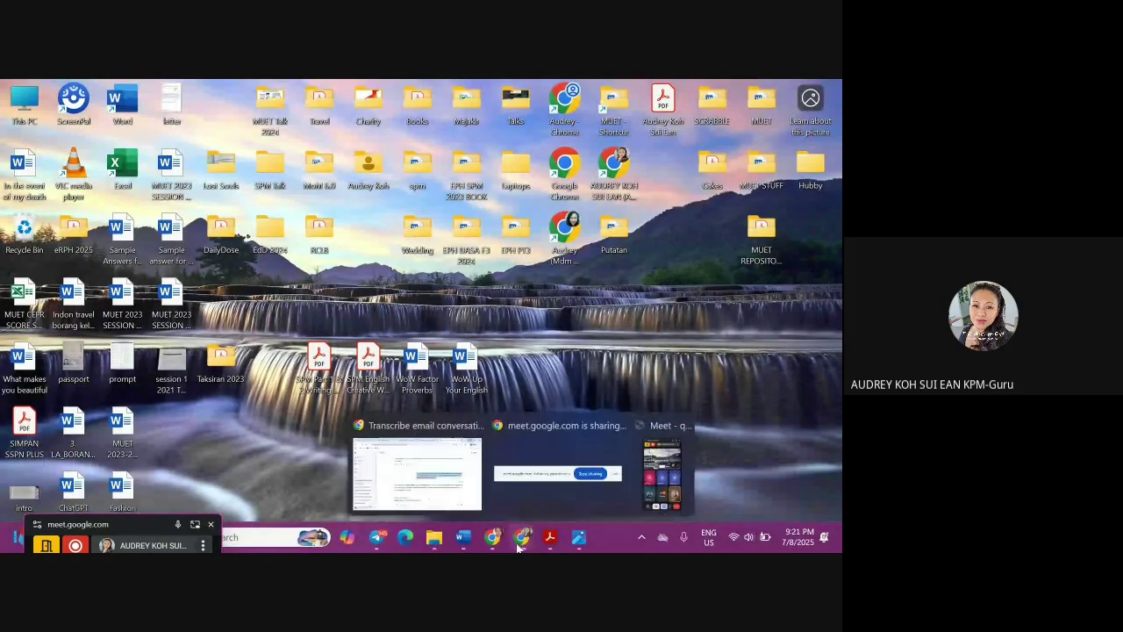
click(441, 493)
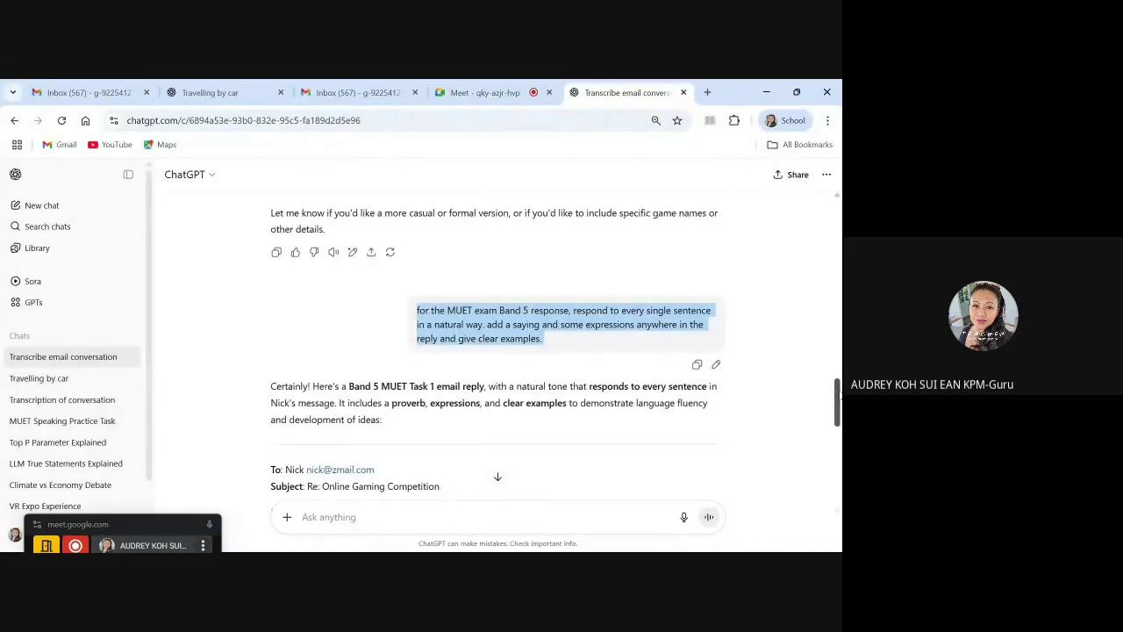
drag(839, 397, 840, 491)
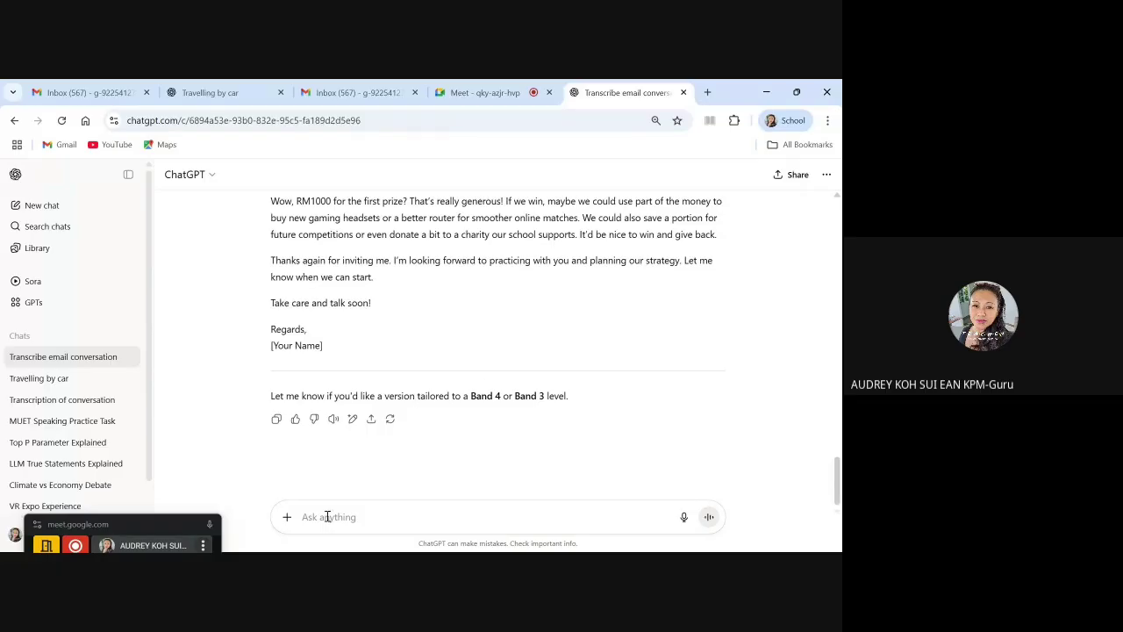
click(299, 516)
text(bAND )
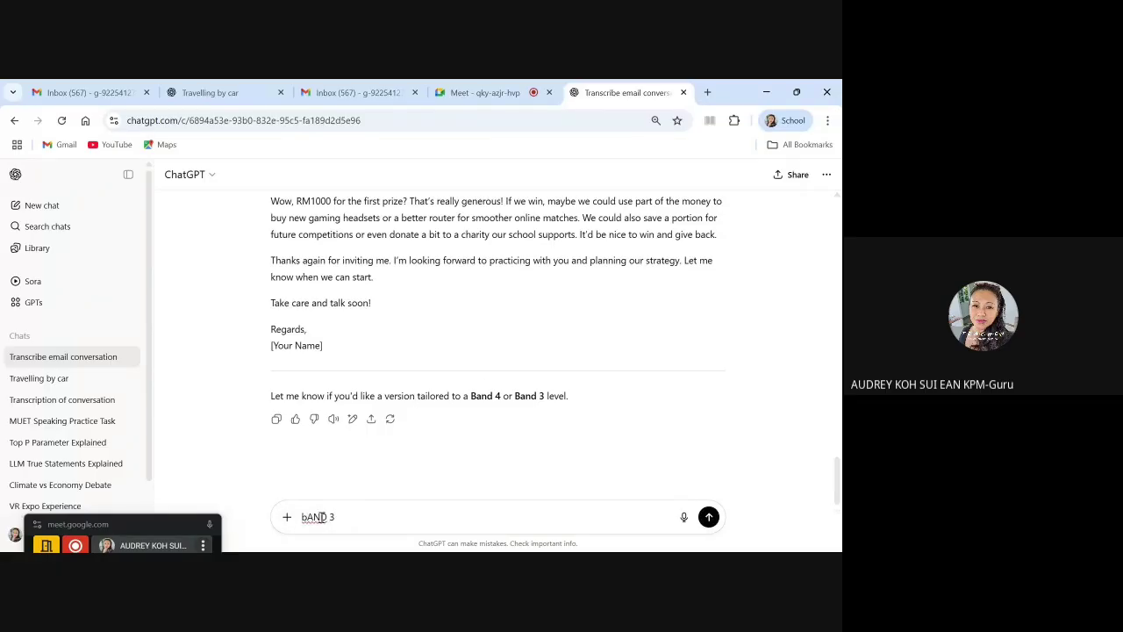
text(3)
key(Return)
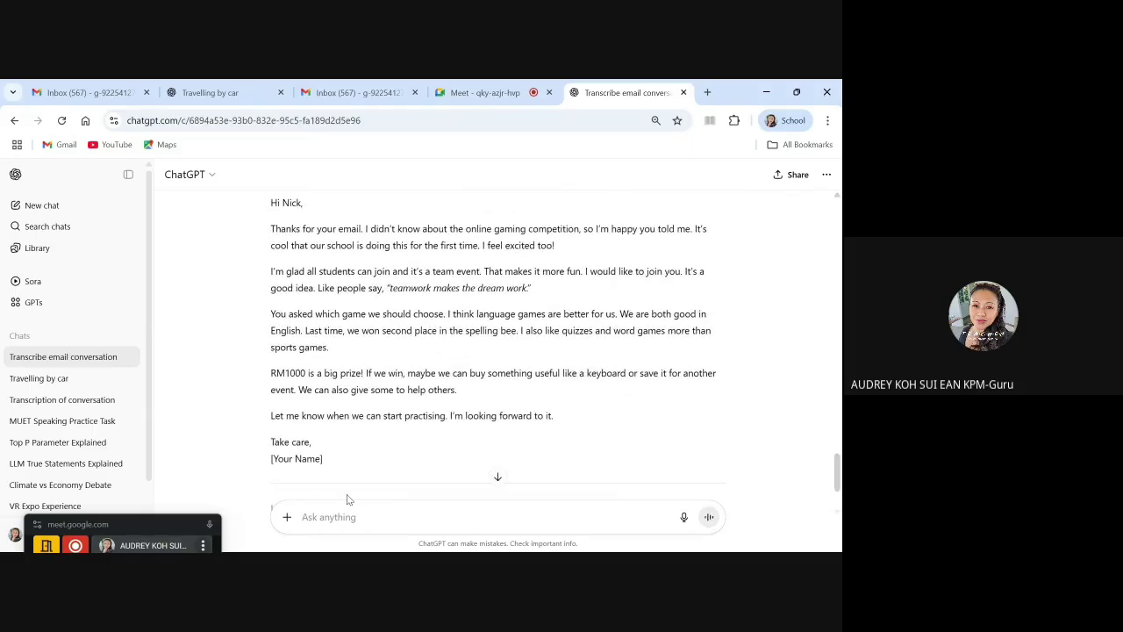
Step: Copy the full Band 3 email reply, from the greeting down to the "[Your Name]" sign-off
drag(332, 463, 272, 424)
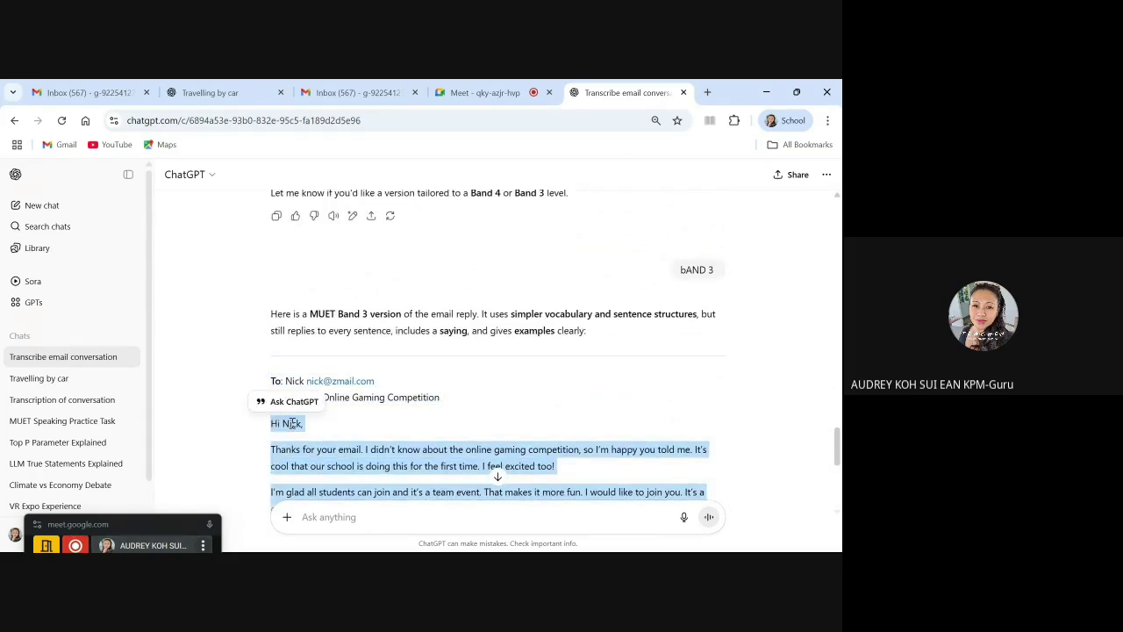
click(292, 424)
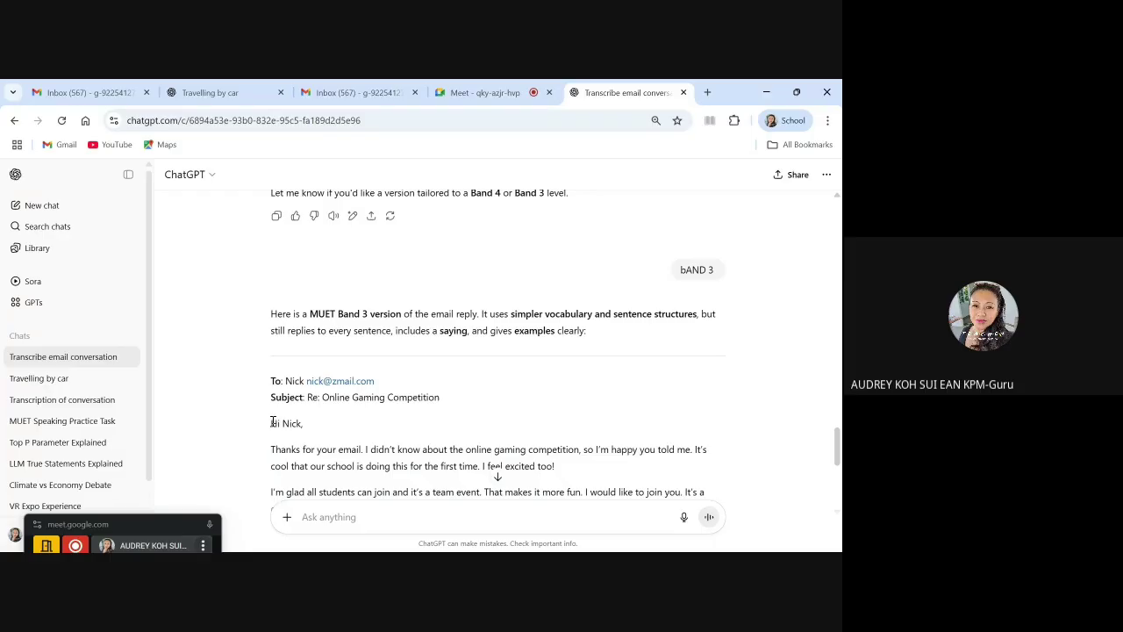
drag(273, 422, 332, 350)
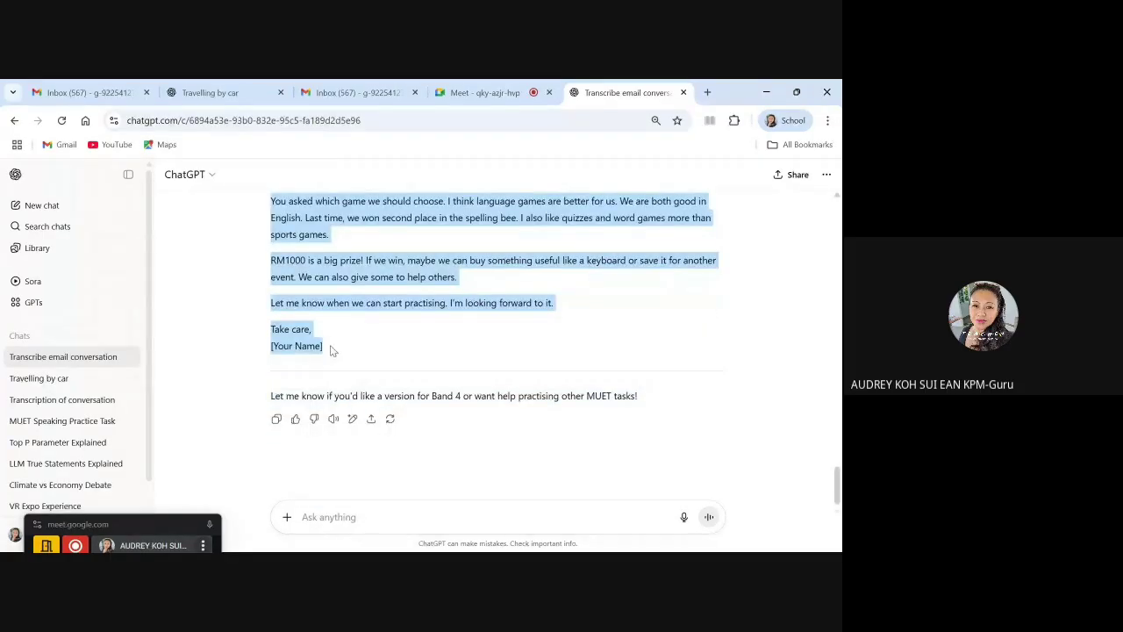
right_click(289, 304)
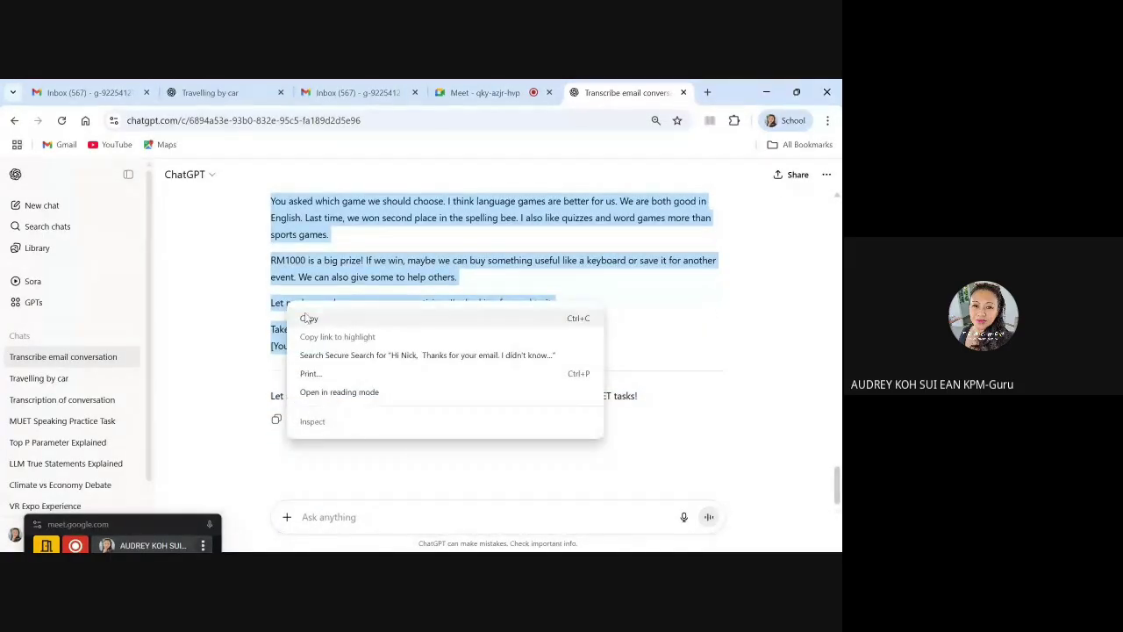
click(308, 318)
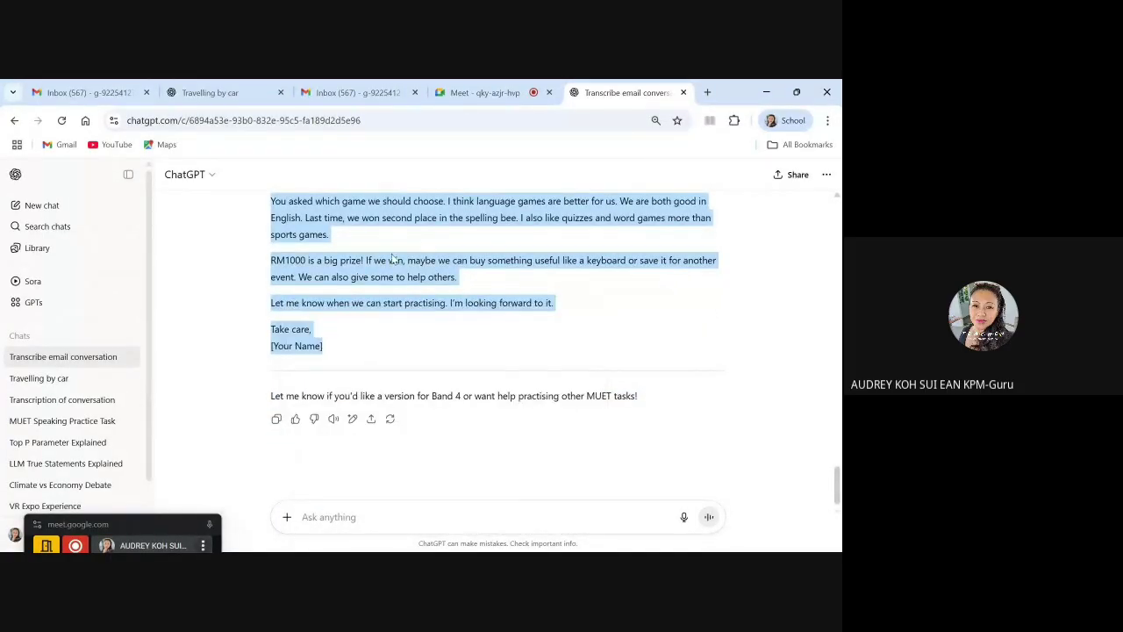
Step: Switch back to the Word document and replace the second page's numbered reply paragraphs with the copied Band 3 reply, keeping text only
click(764, 95)
mouse_move(542, 538)
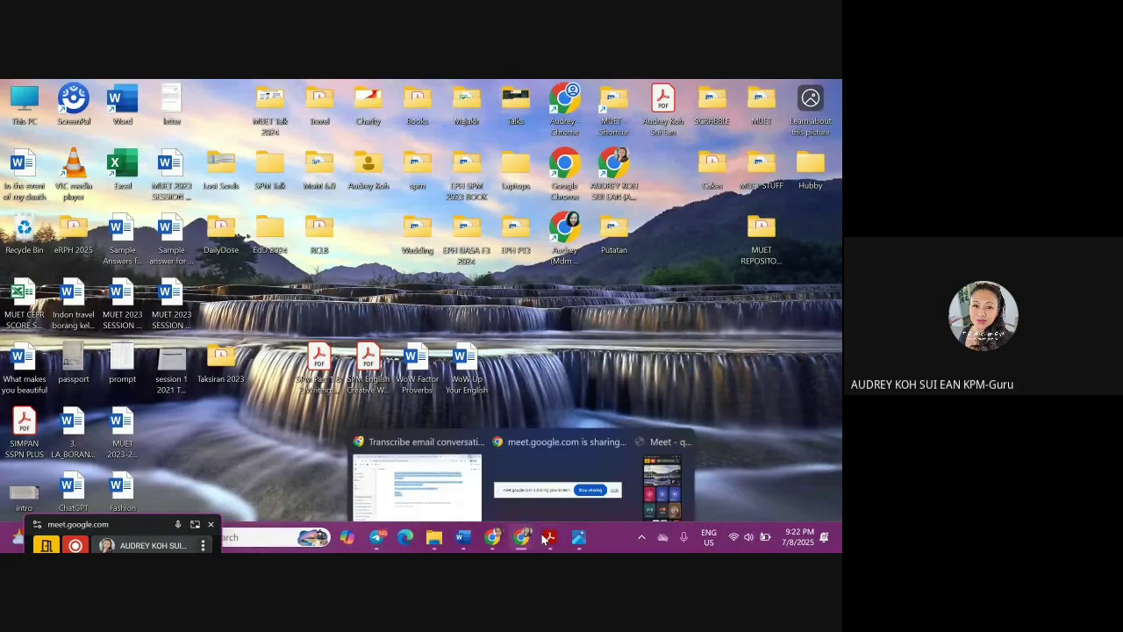
mouse_move(464, 537)
click(565, 503)
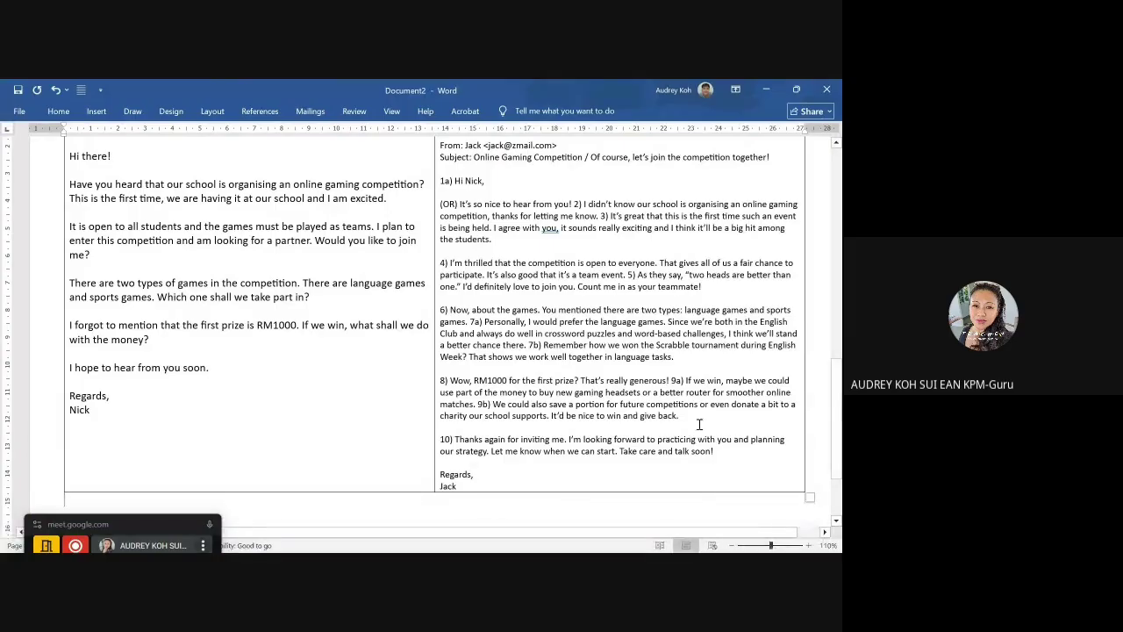
drag(724, 453, 437, 203)
right_click(480, 215)
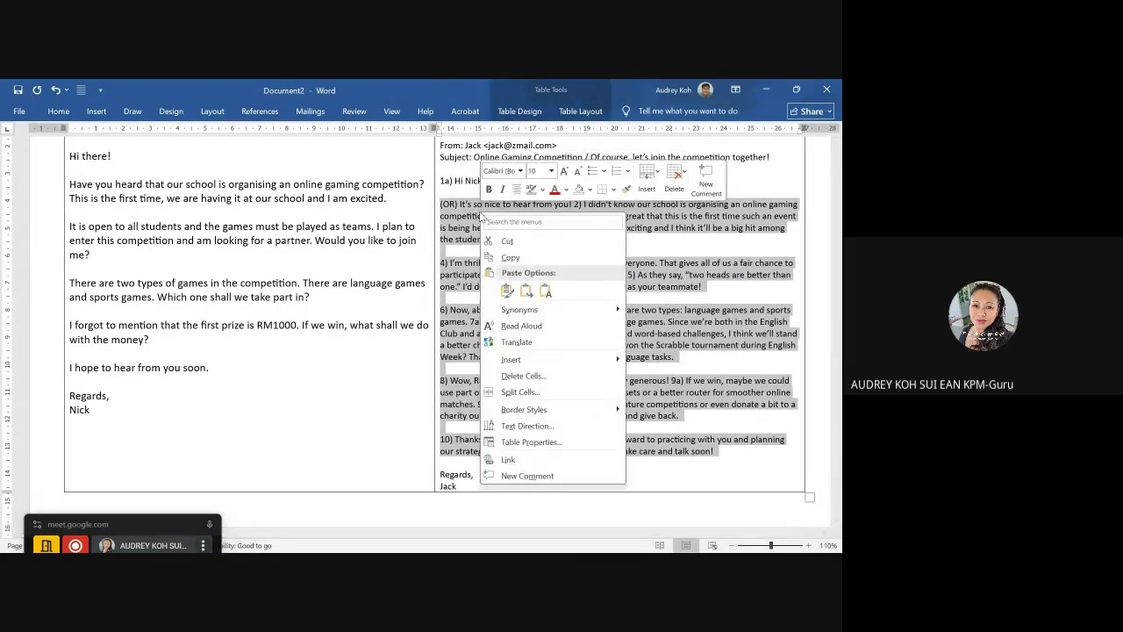
click(546, 292)
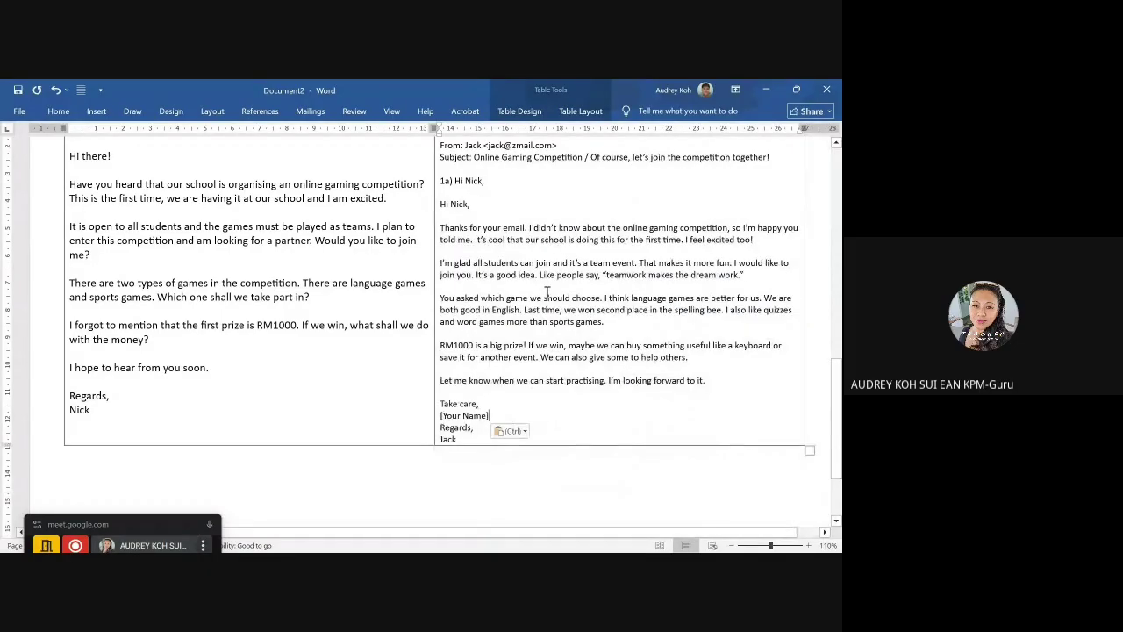
Step: Remove the duplicate greeting so that only the one numbered "1a)" stands above the reply's first paragraph
key(BackSpace)
key(BackSpace)
key(BackSpace)
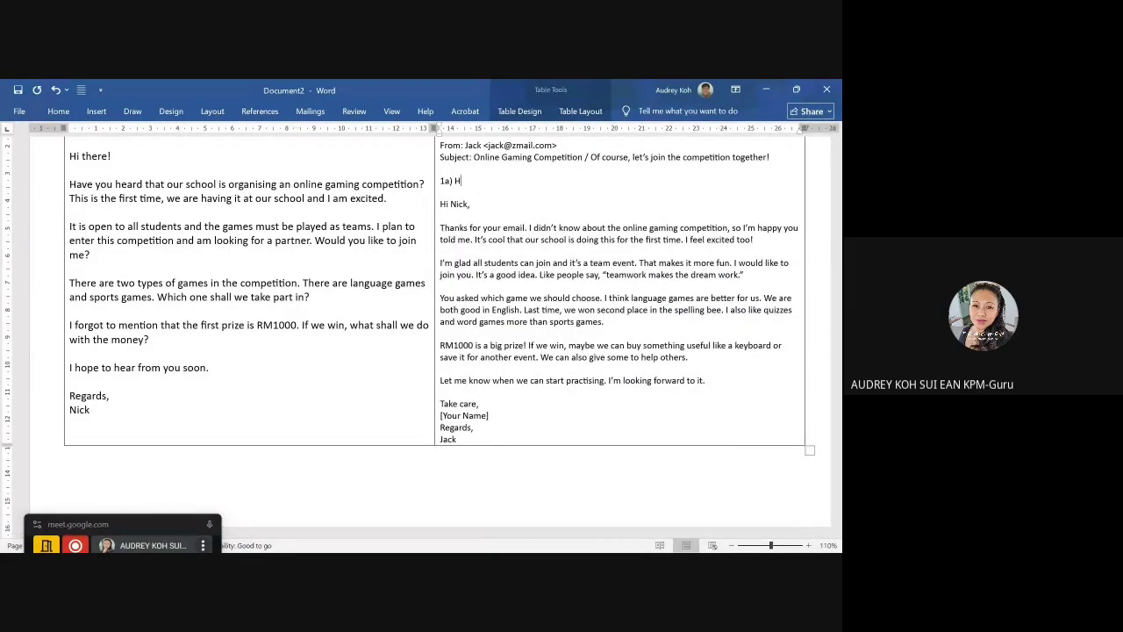
key(BackSpace)
key(Delete)
key(Delete)
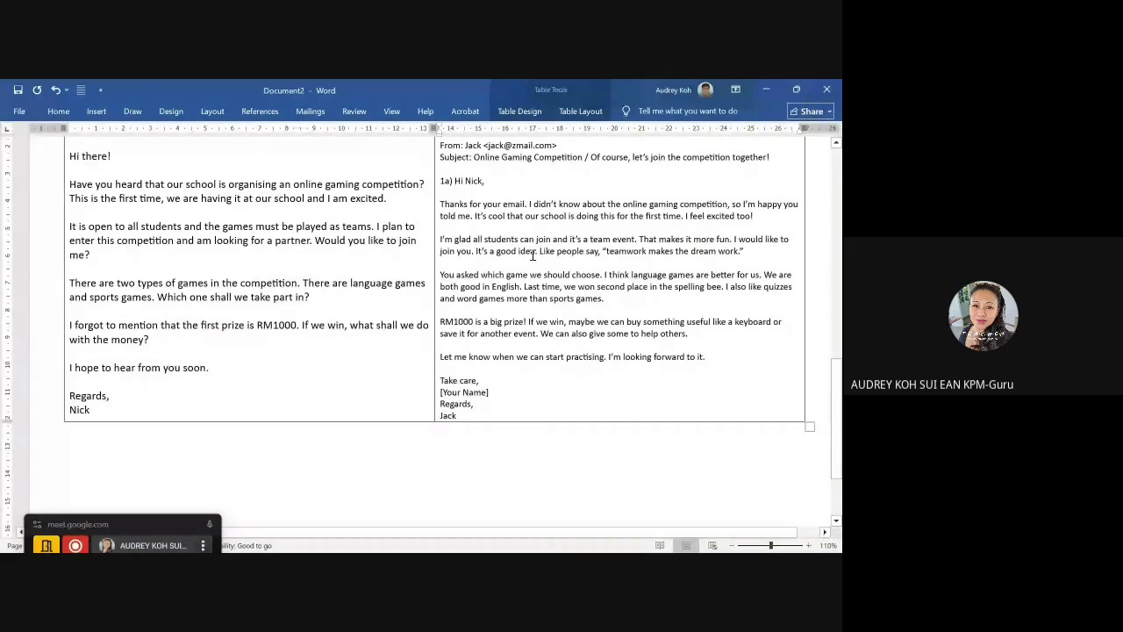
Step: Change the second page's reply heading to "MID BAND SAMPLE:"
drag(838, 391, 839, 366)
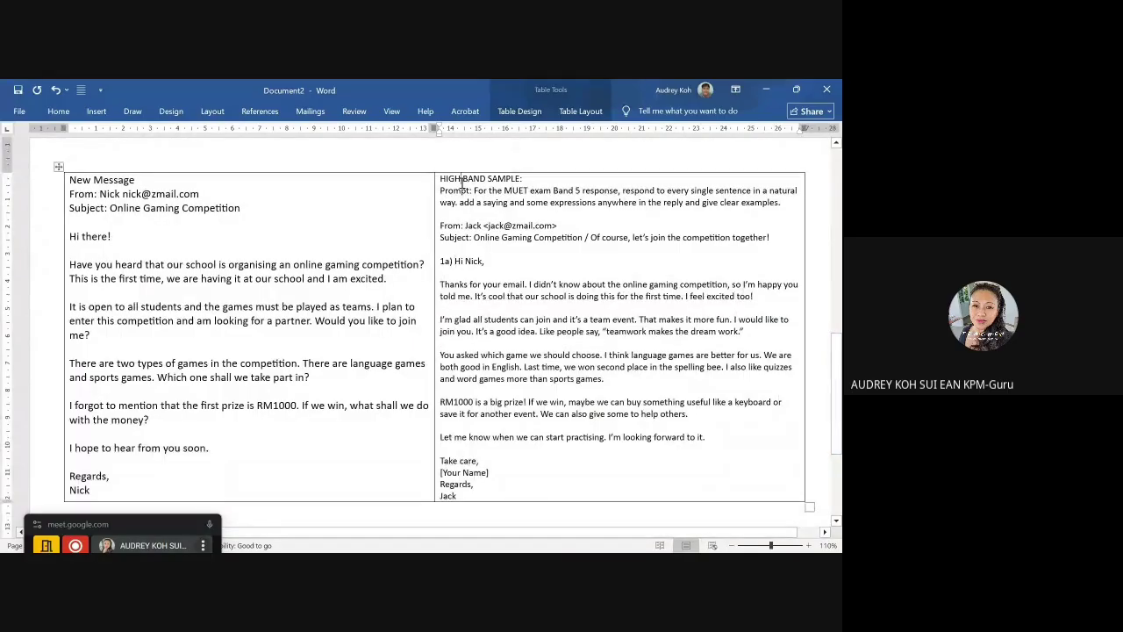
double_click(452, 179)
key(BackSpace)
text(MID)
Step: Place the insertion point at the start of the "Thanks for your email" paragraph in the mid band reply
drag(705, 418, 443, 283)
click(443, 283)
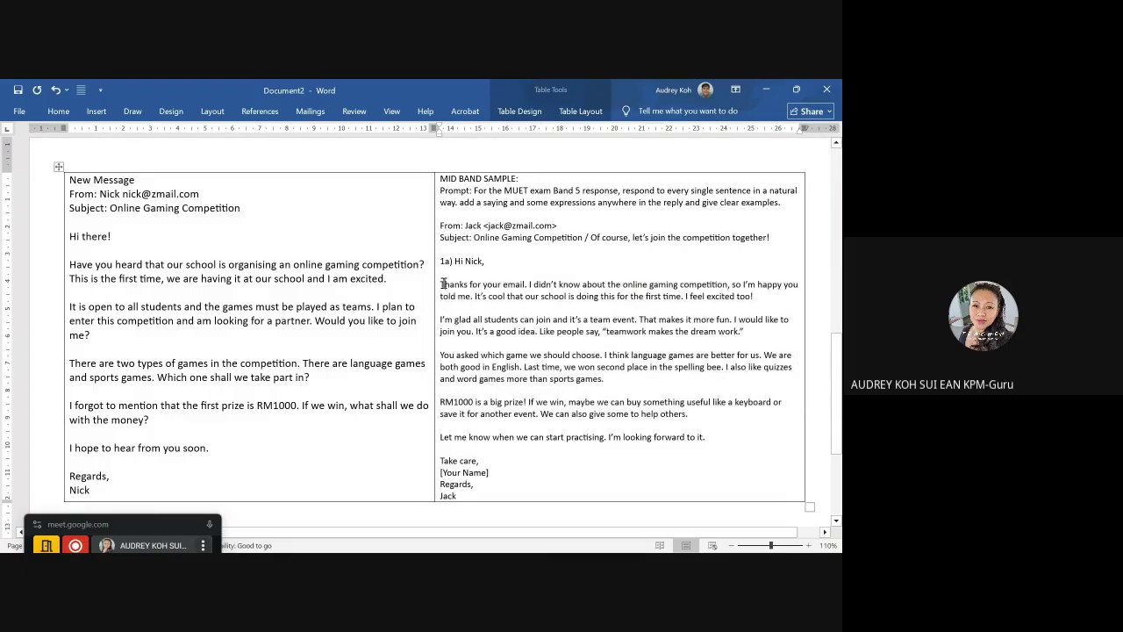